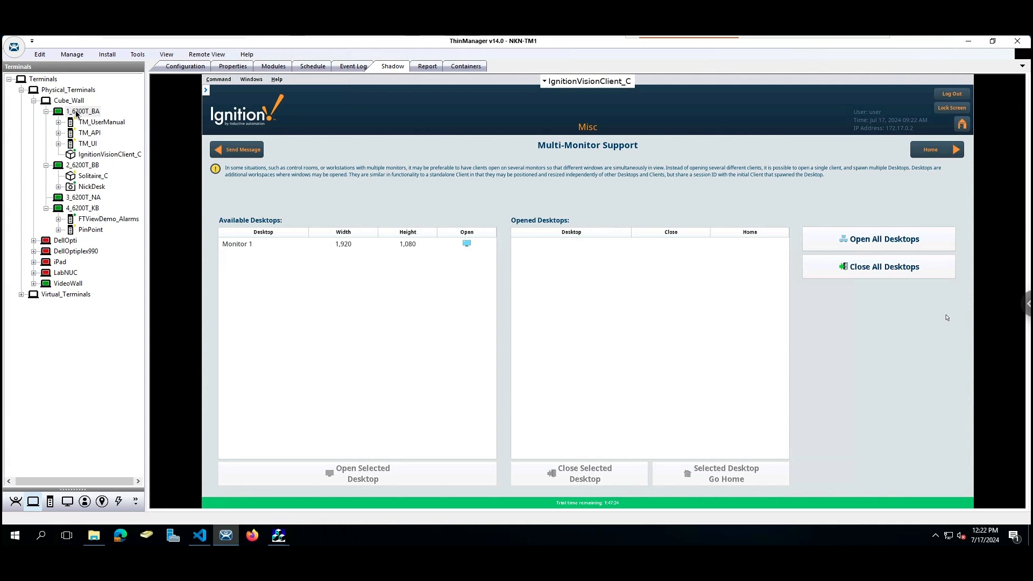
Check the terminal's hardware and network properties and running containers, then return to its live view
left_click(237, 66)
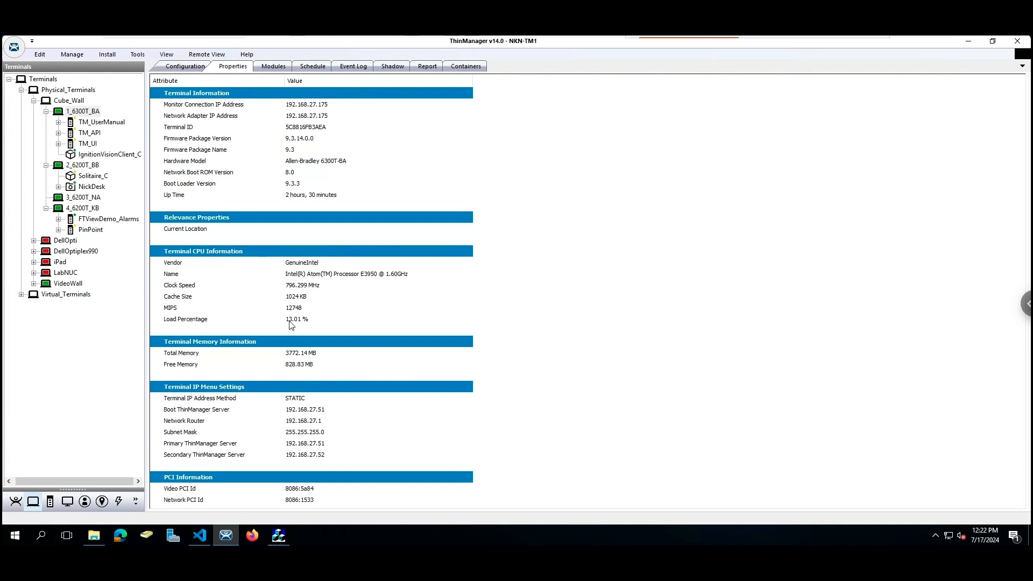
left_click(452, 68)
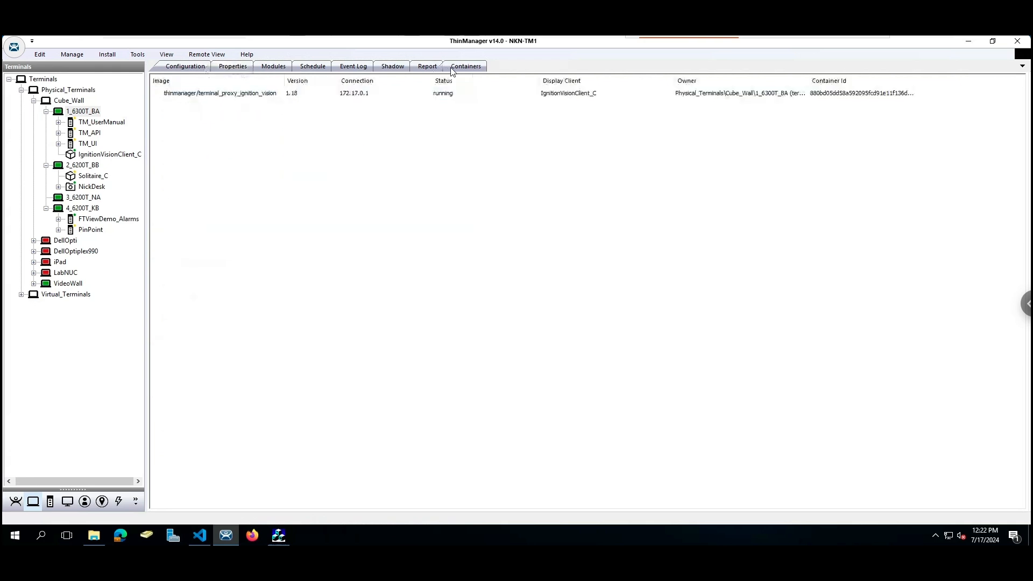
left_click(386, 68)
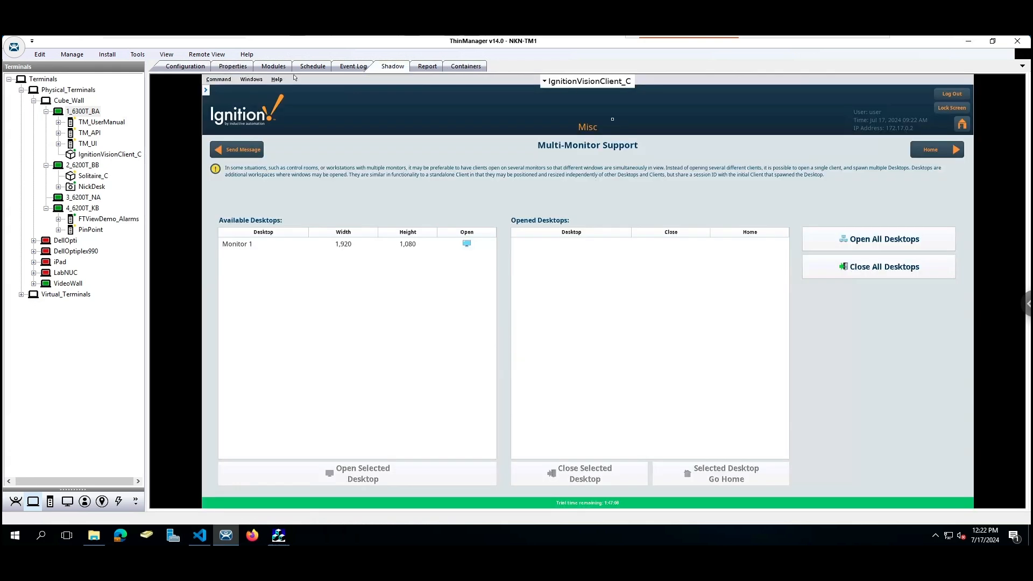
Review IgnitionVisionClient_C's settings, confirming 3 GB container memory, and close without changes
double_click(81, 155)
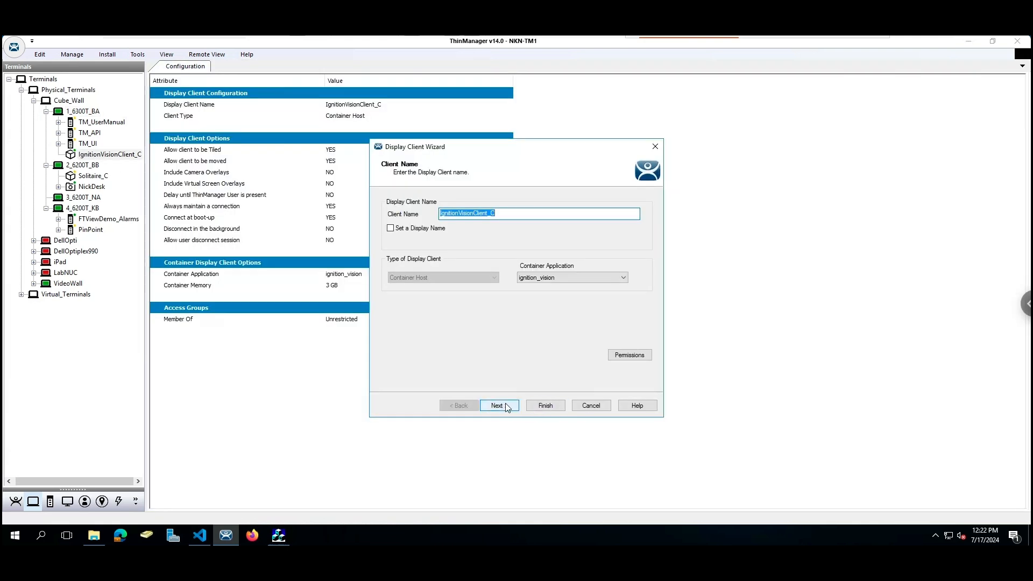
left_click(505, 406)
left_click(498, 405)
left_click(499, 406)
left_click(499, 405)
left_click(498, 406)
left_click(475, 212)
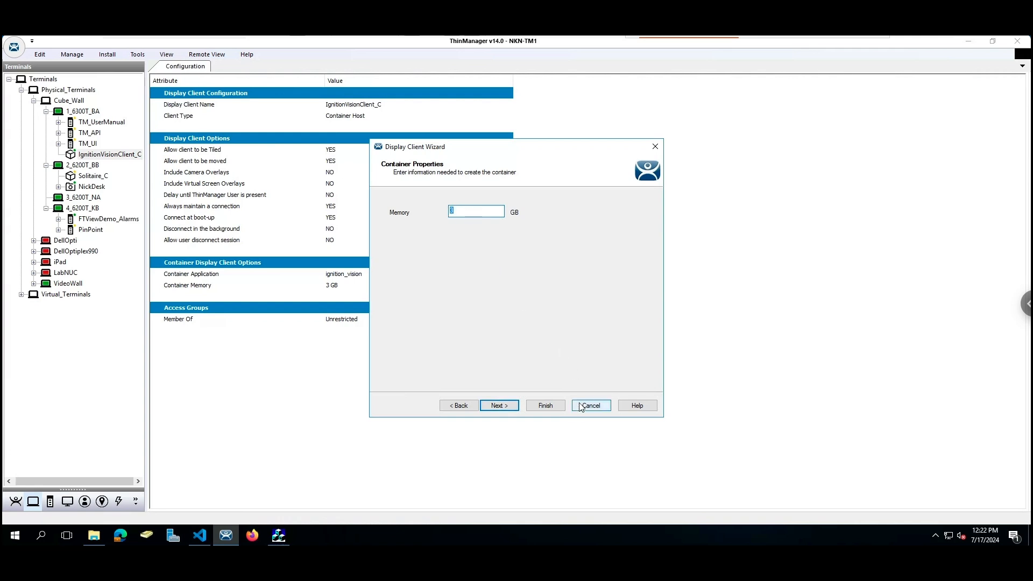
left_click(581, 407)
Show Ignition's Dairy Plant screen on terminal 1_6300T_BA, then switch to the NKN-Ubuntu-22-04 VM
left_click(94, 112)
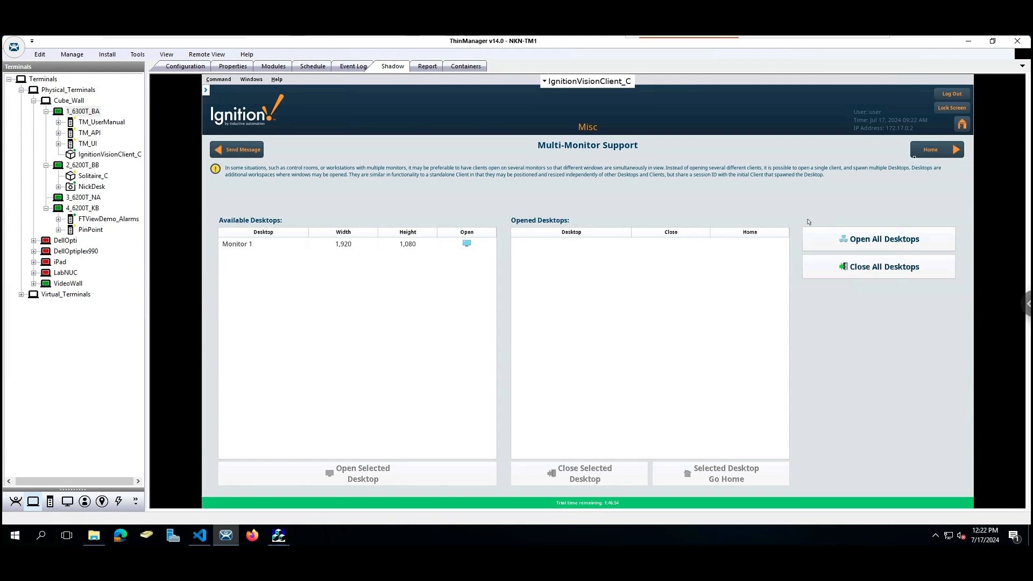
left_click(930, 153)
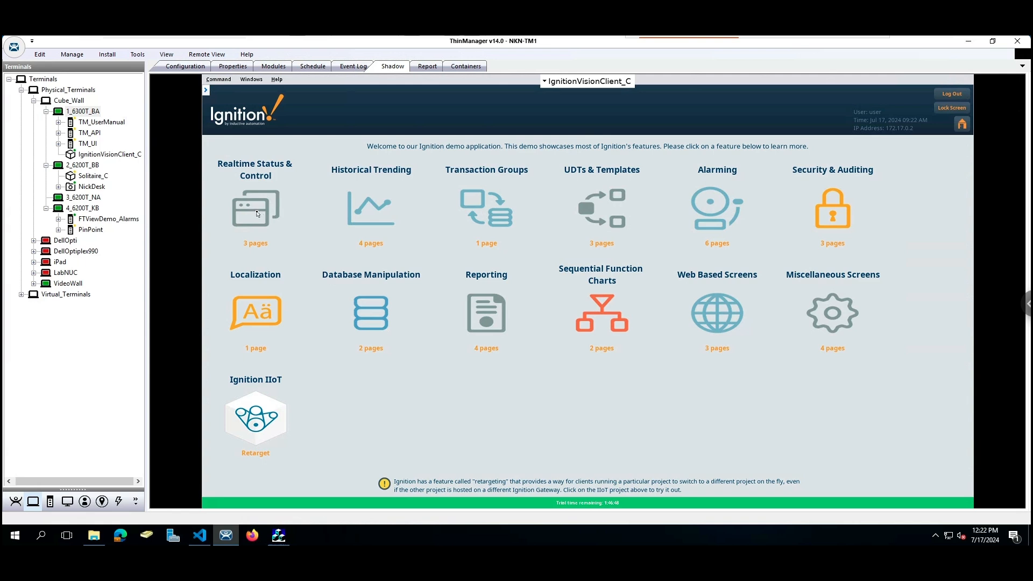
left_click(257, 214)
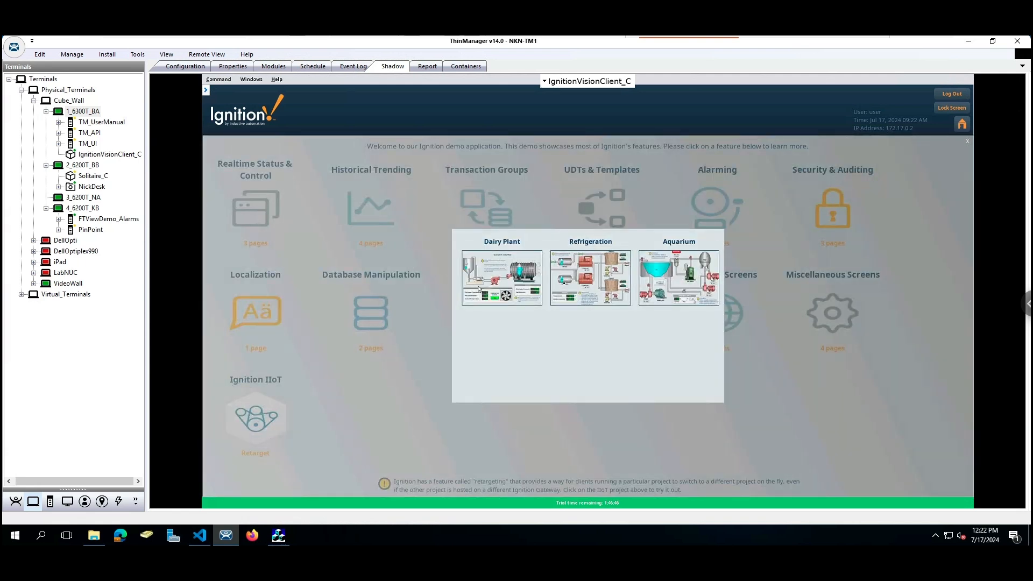
left_click(490, 272)
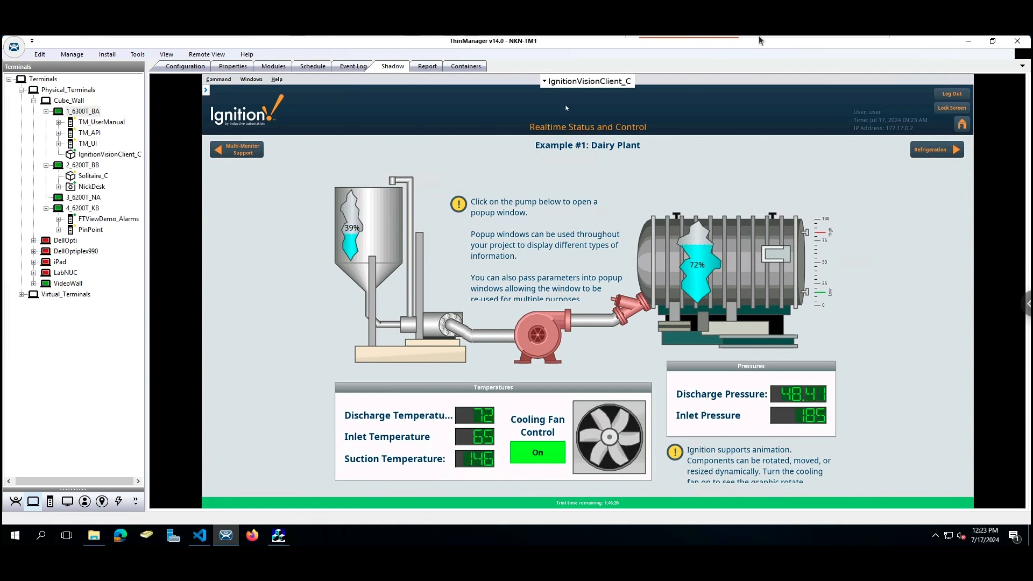
left_click(777, 49)
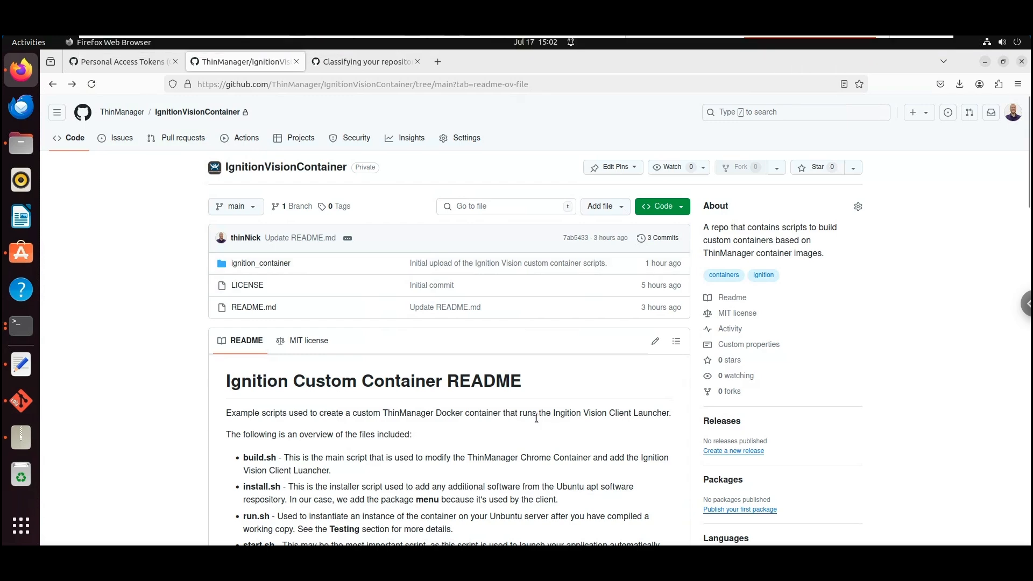
Scroll the IgnitionVisionContainer README and highlight 'Docker 20.10' in Preparation step 1
scroll(538, 420, "down", 5)
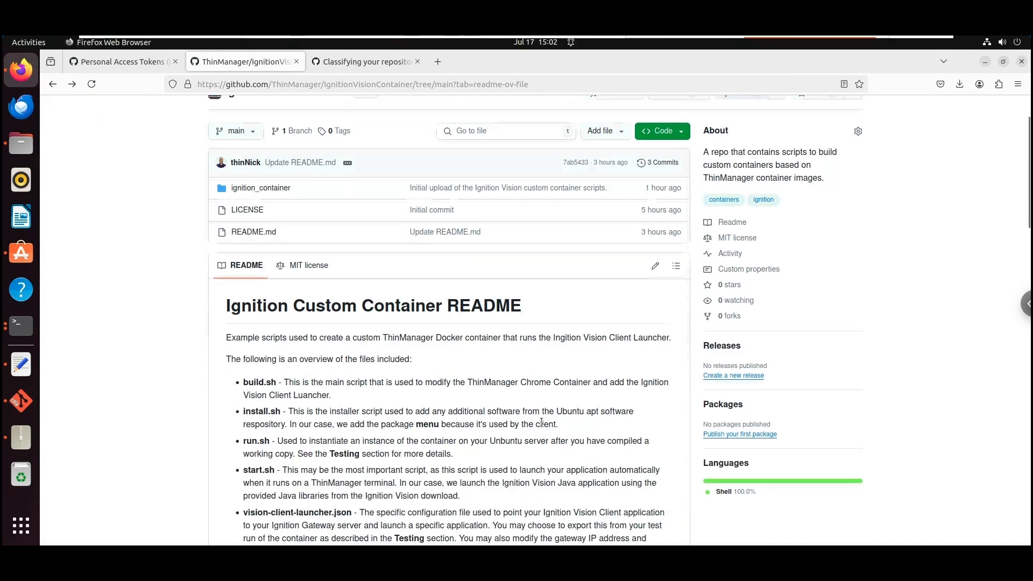
scroll(542, 426, "down", 3)
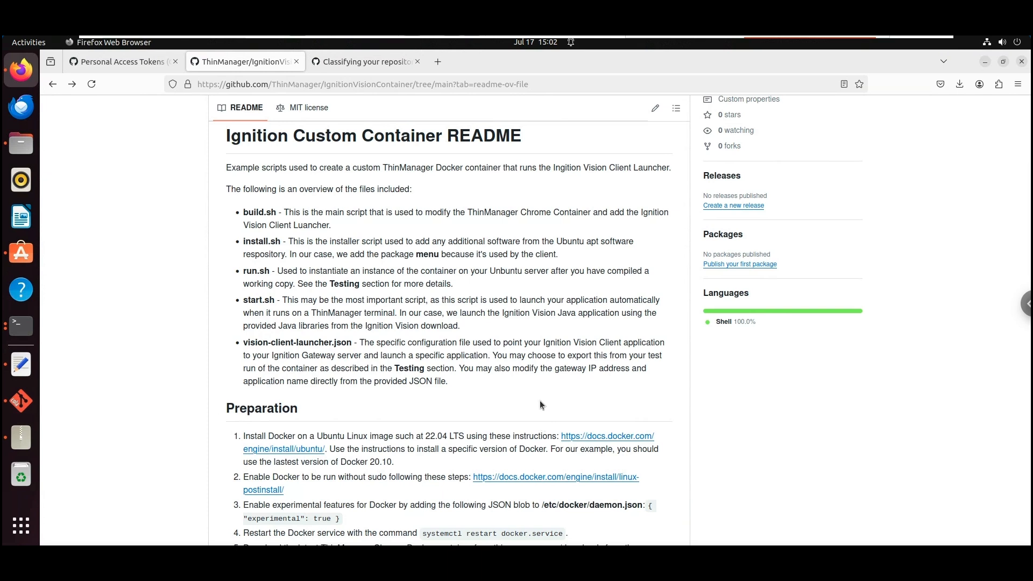
scroll(541, 405, "down", 3)
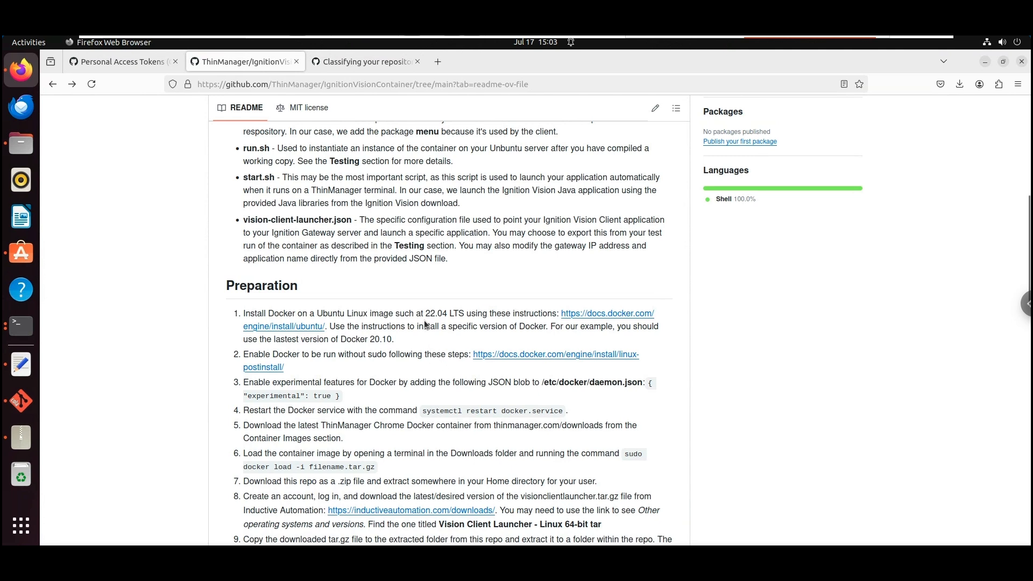
scroll(426, 323, "up", 2)
scroll(431, 380, "up", 3)
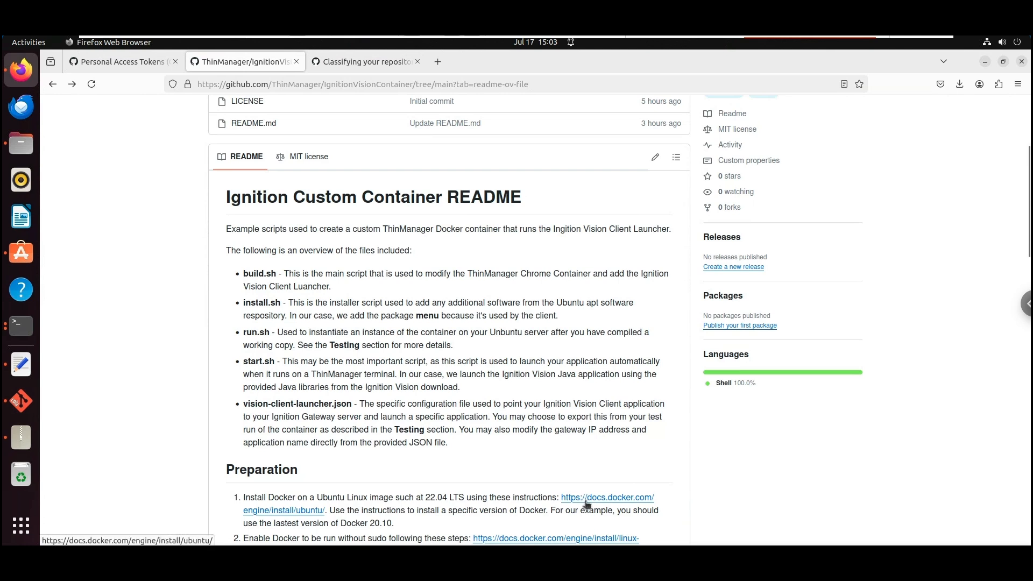
left_click_drag(341, 525, 404, 525)
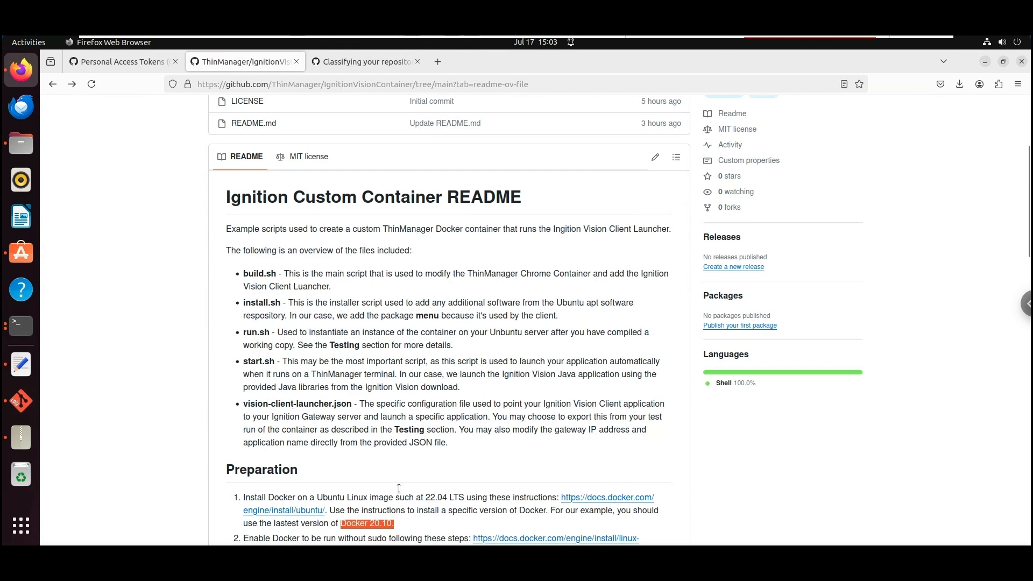
scroll(410, 512, "down", 5)
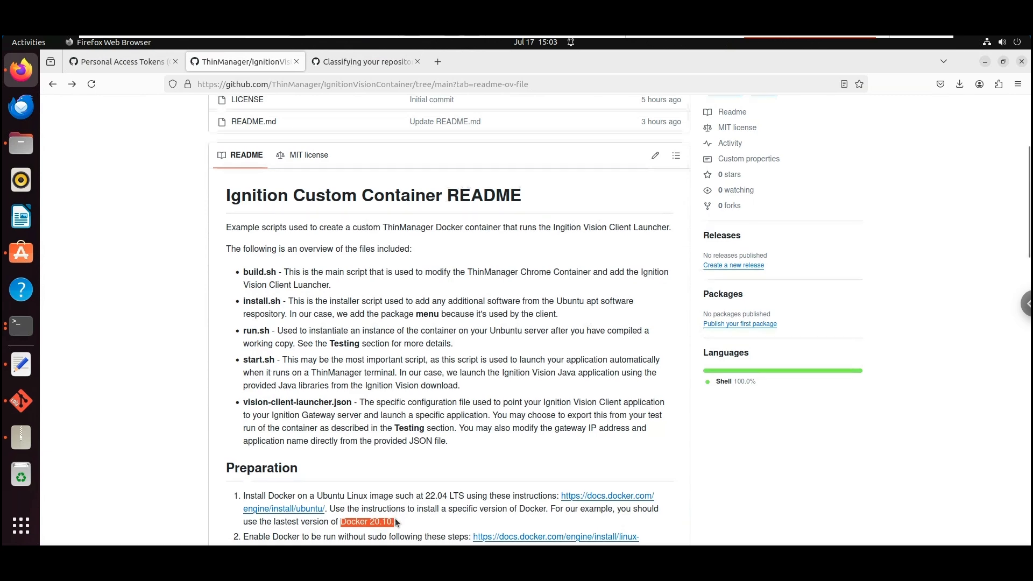
Inspect the 65.6 MB visionclientlauncher.tar.gz in Downloads/ignition_container, then return to Firefox
left_click(21, 143)
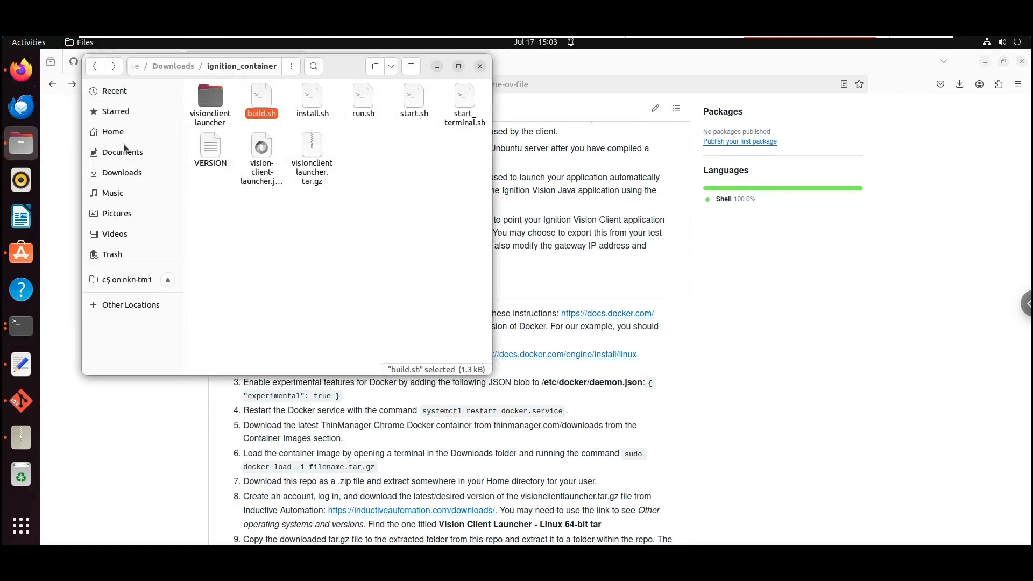
left_click(129, 172)
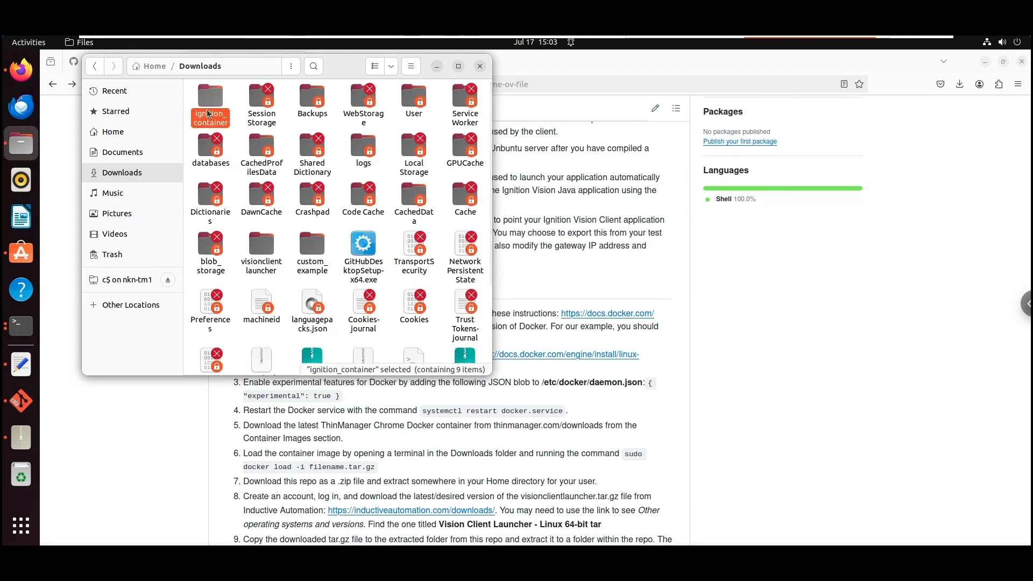
double_click(211, 101)
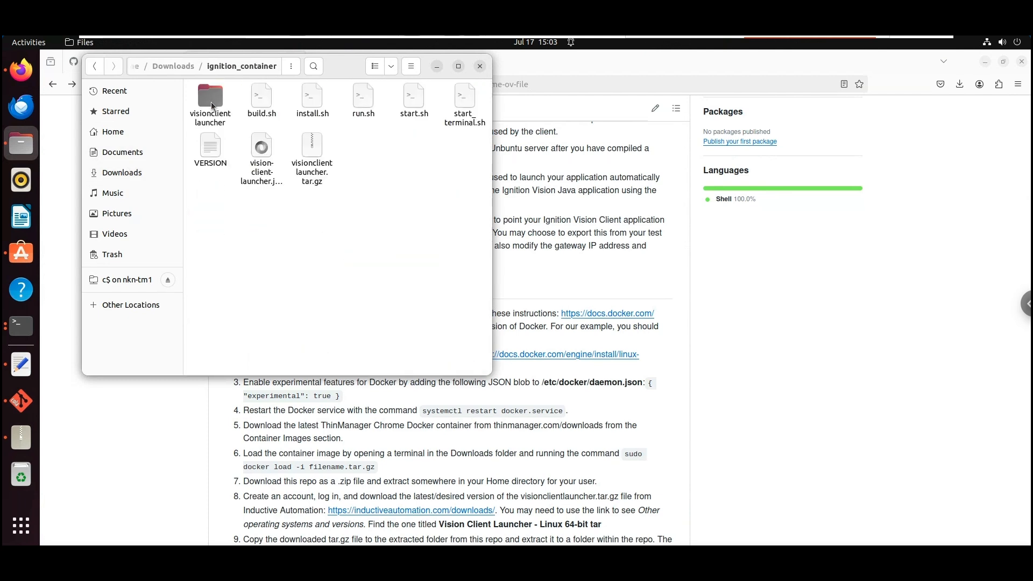
left_click(314, 151)
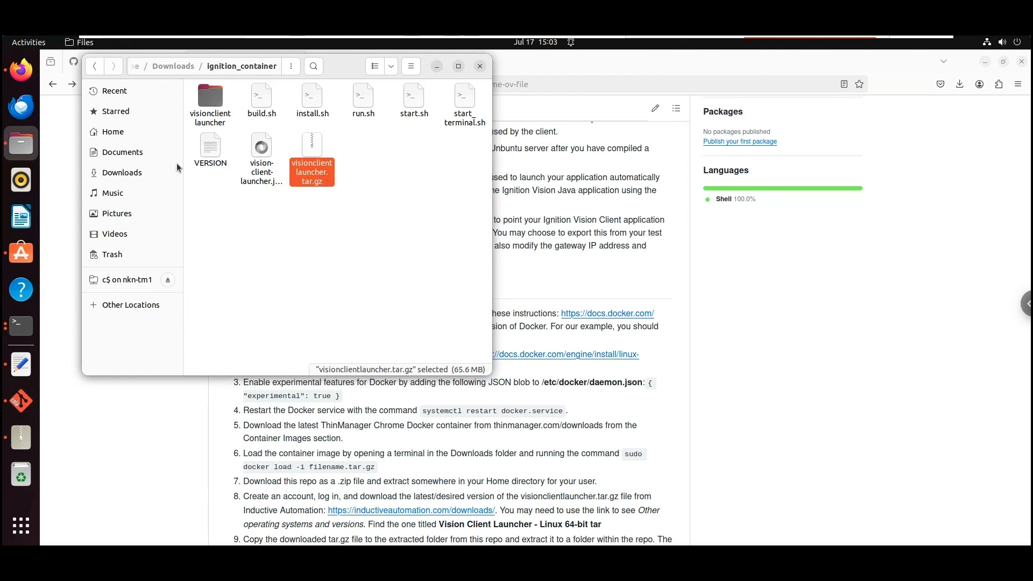
left_click(21, 76)
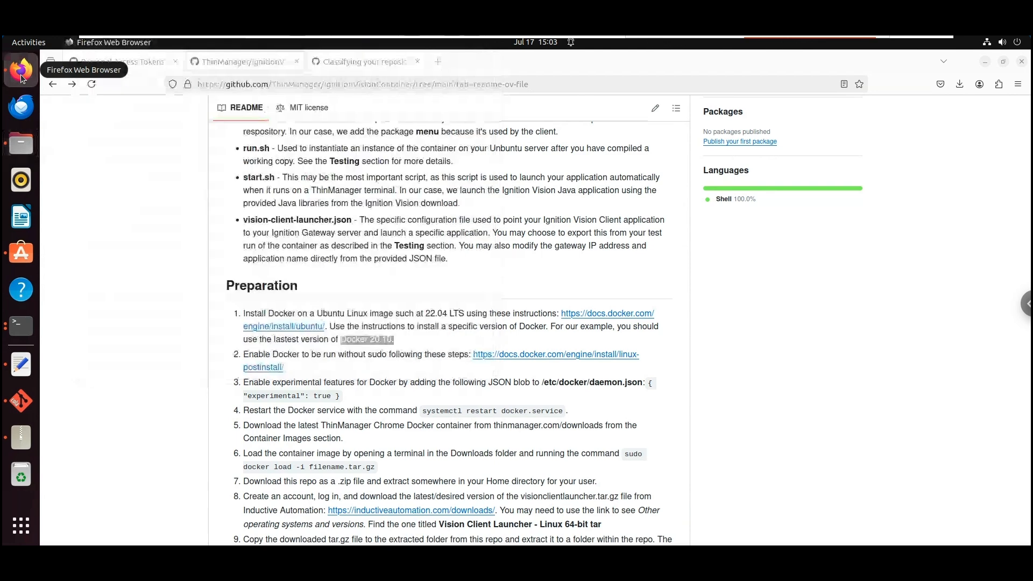
Search the web for 'download ignition' and open the Download Ignition page
left_click(437, 62)
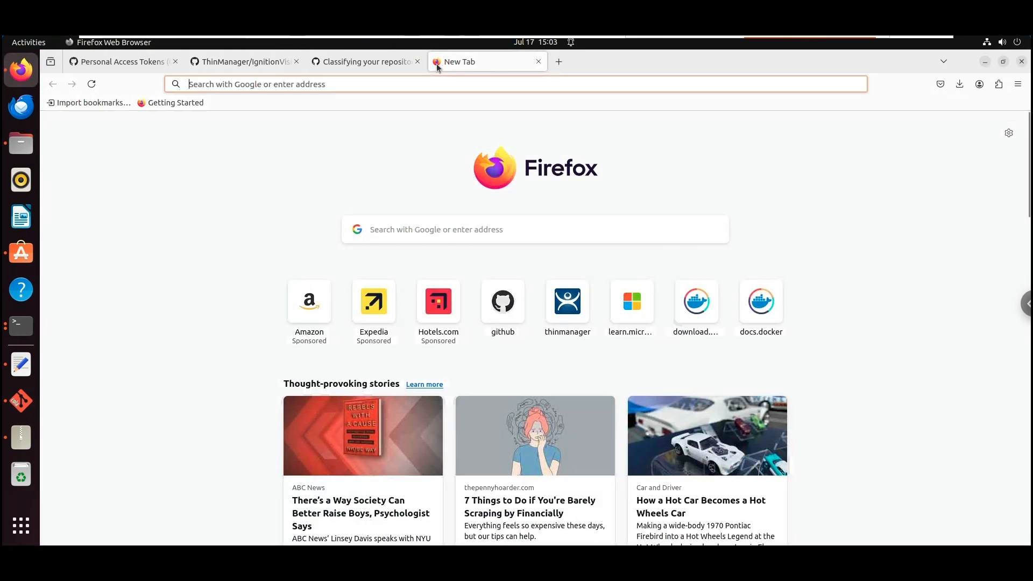
type("dow")
type("n")
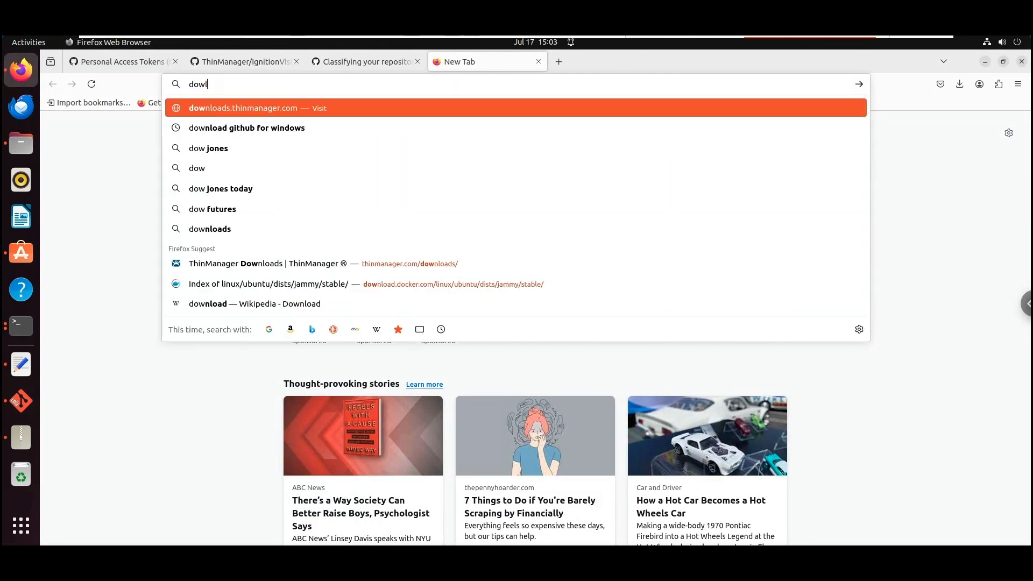
type("load ignition")
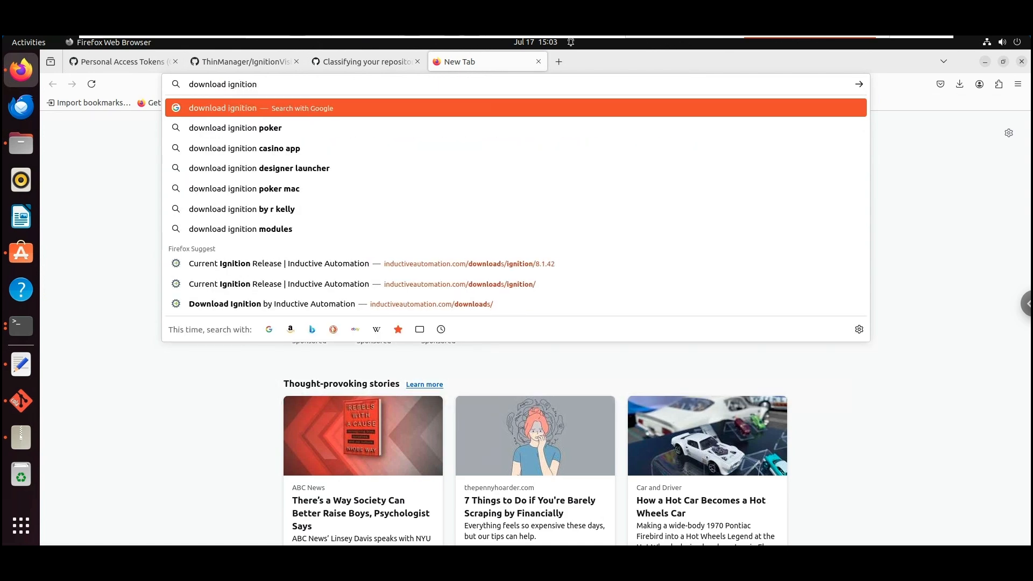
key("Return")
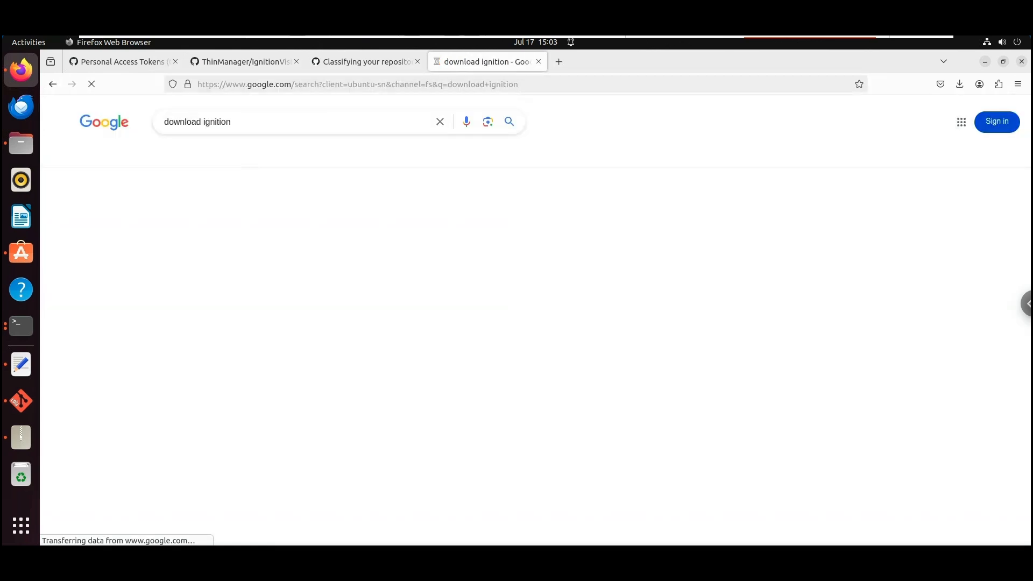
left_click(199, 234)
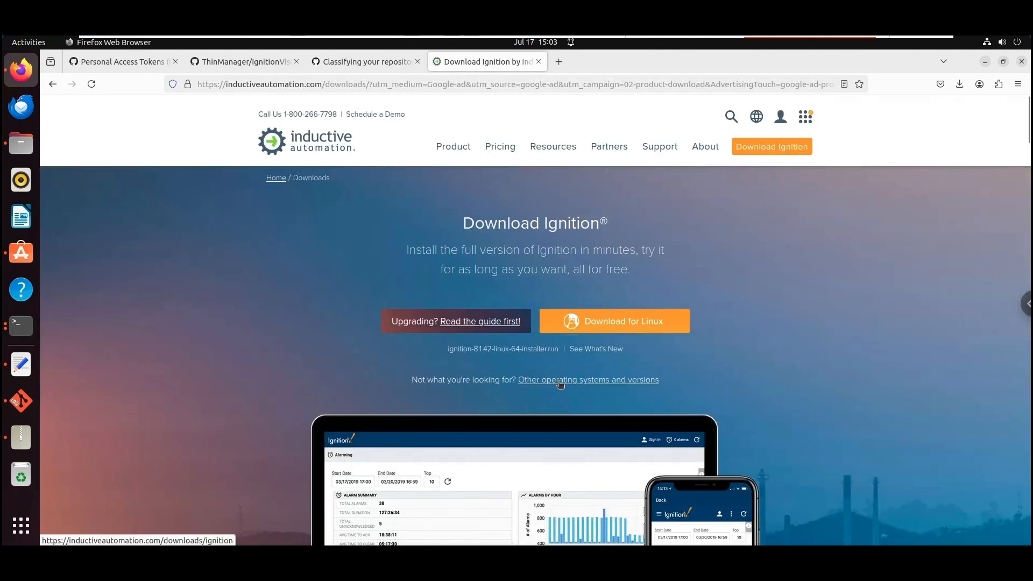
Find the 63.8 MB Ignition 8.1.42 Linux Vision Client Launcher tar, then return to Files
left_click(560, 383)
scroll(515, 376, "down", 5)
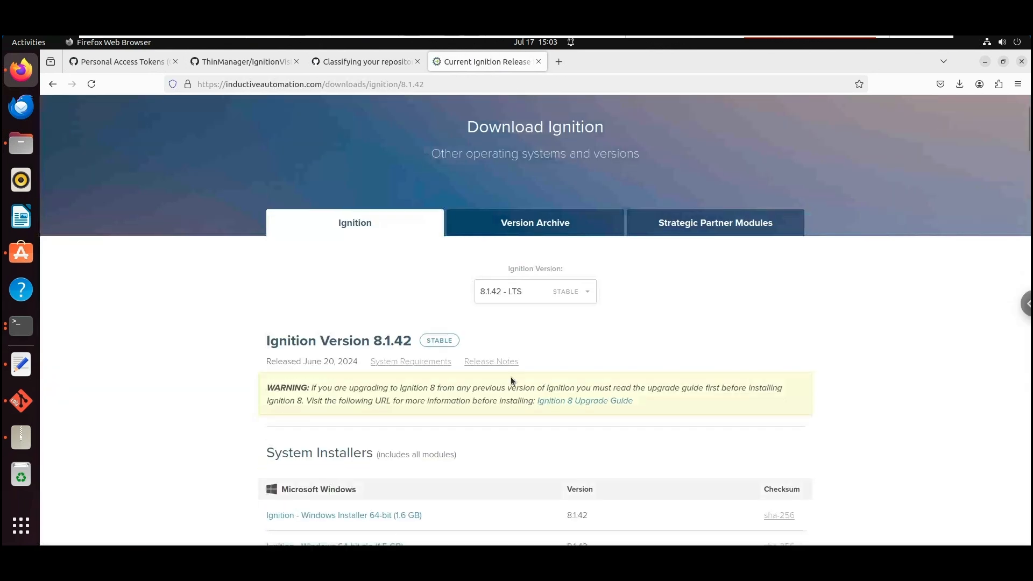
scroll(499, 386, "down", 10)
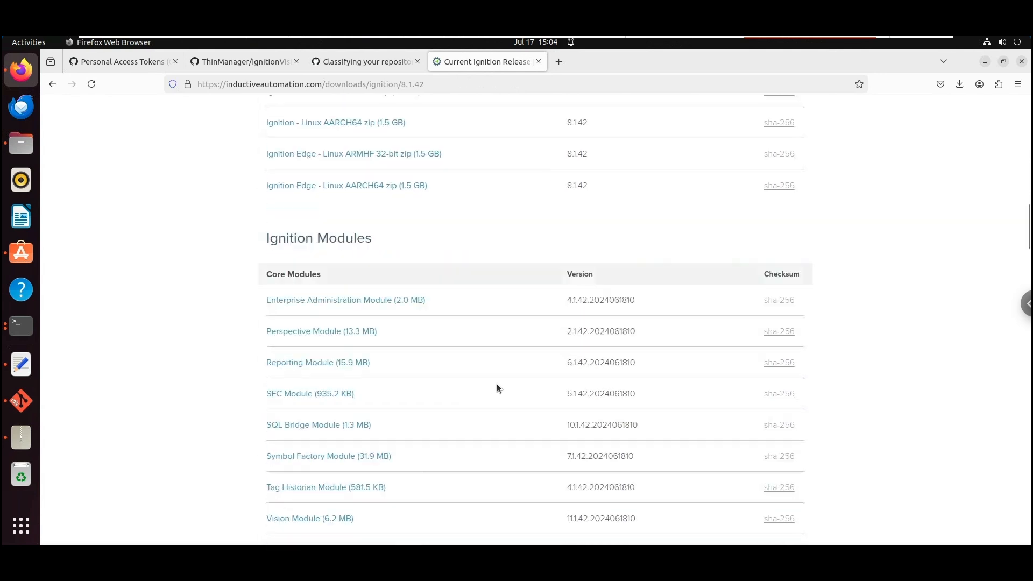
scroll(496, 383, "down", 10)
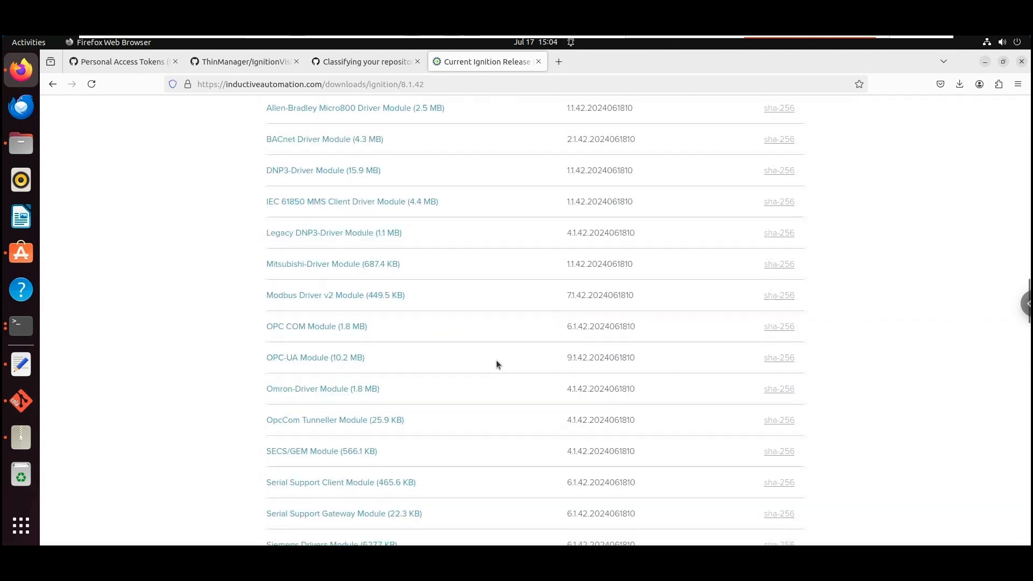
scroll(496, 359, "down", 7)
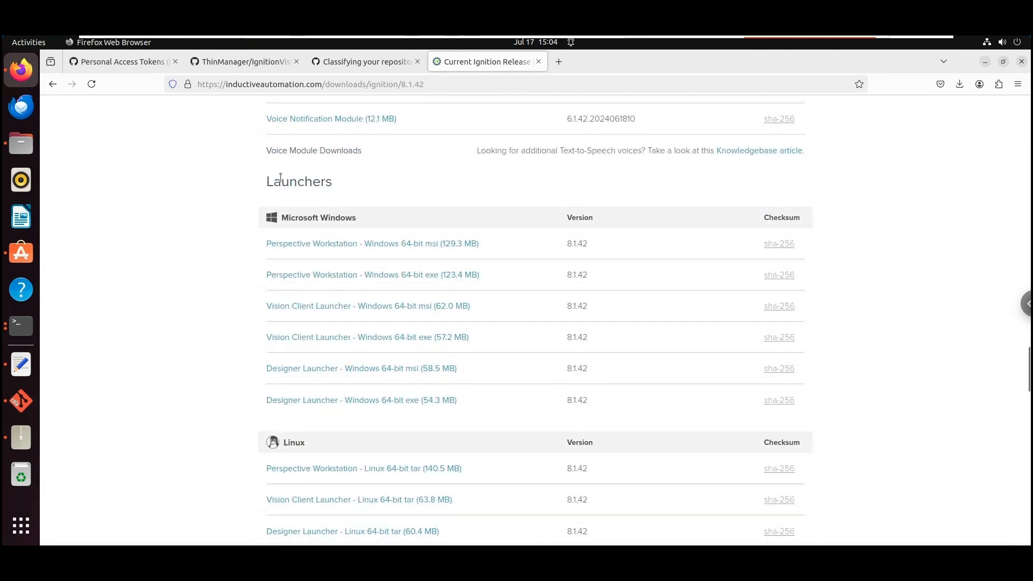
left_click_drag(268, 181, 334, 182)
scroll(366, 302, "down", 5)
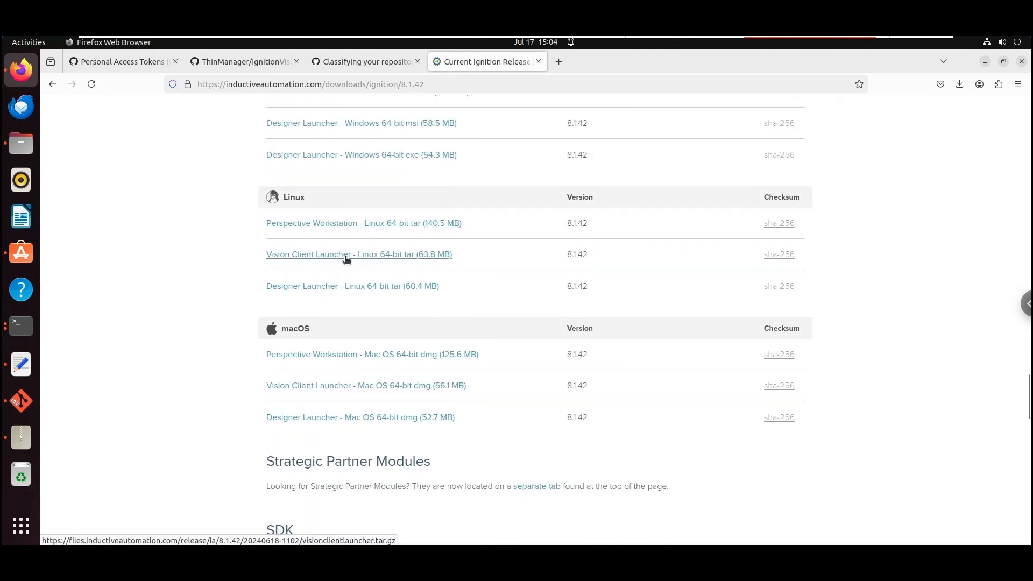
left_click(21, 143)
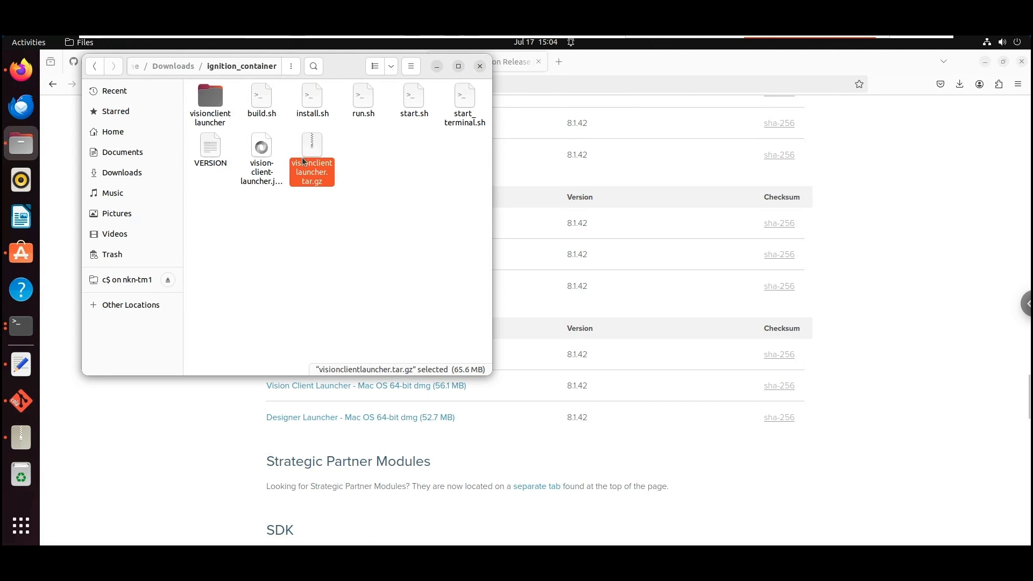
Look over visionclientlauncher, build.sh, install.sh, run.sh and start.sh, then open build.sh in Text Editor
left_click(205, 91)
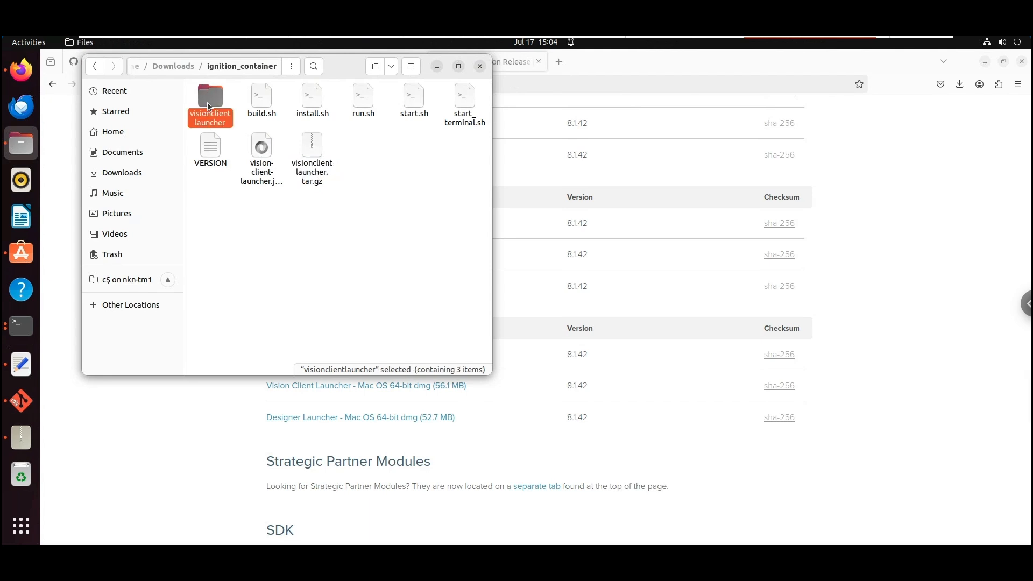
left_click(260, 99)
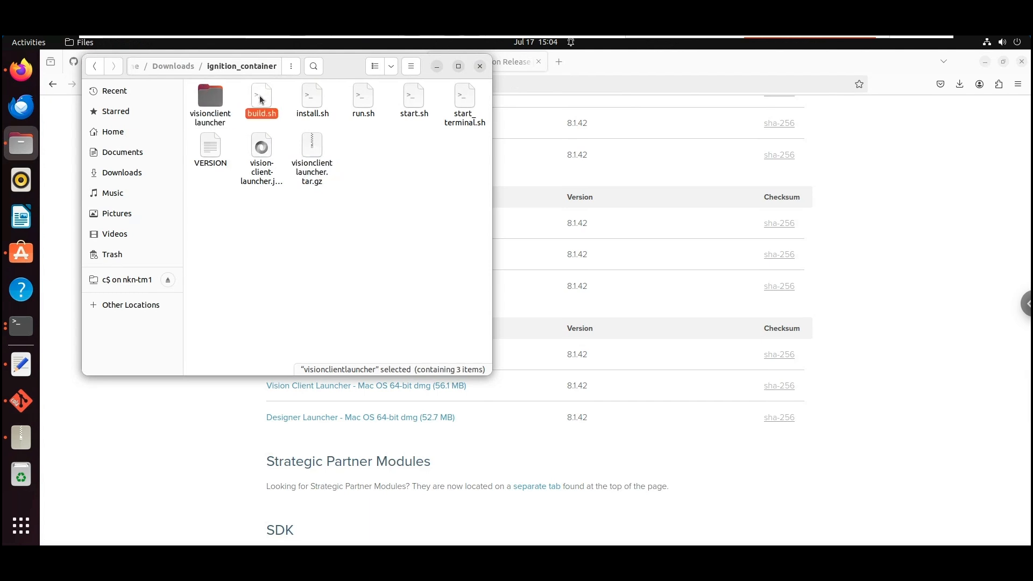
left_click(308, 95)
left_click(360, 96)
left_click(413, 101)
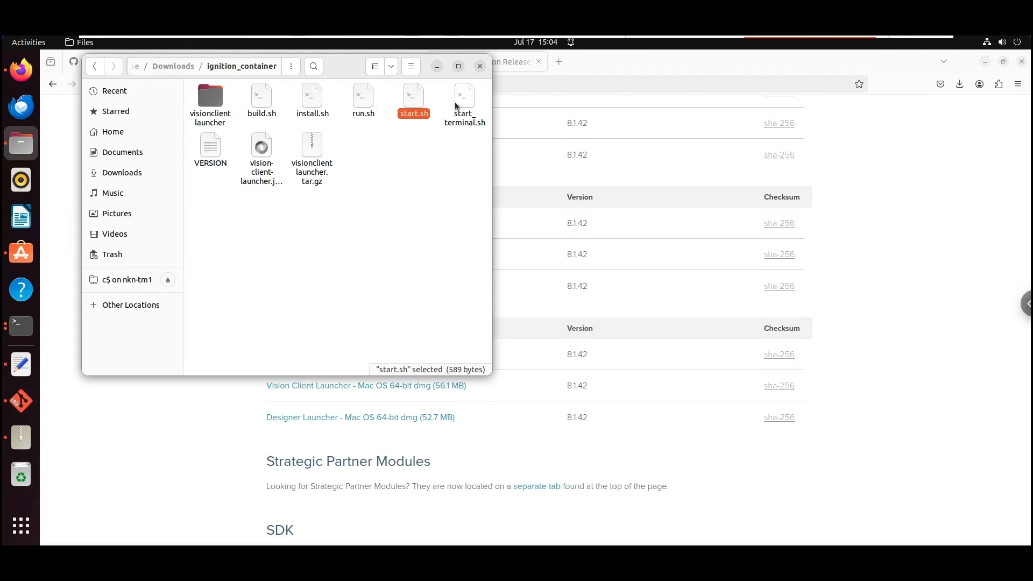
left_click(263, 102)
double_click(262, 99)
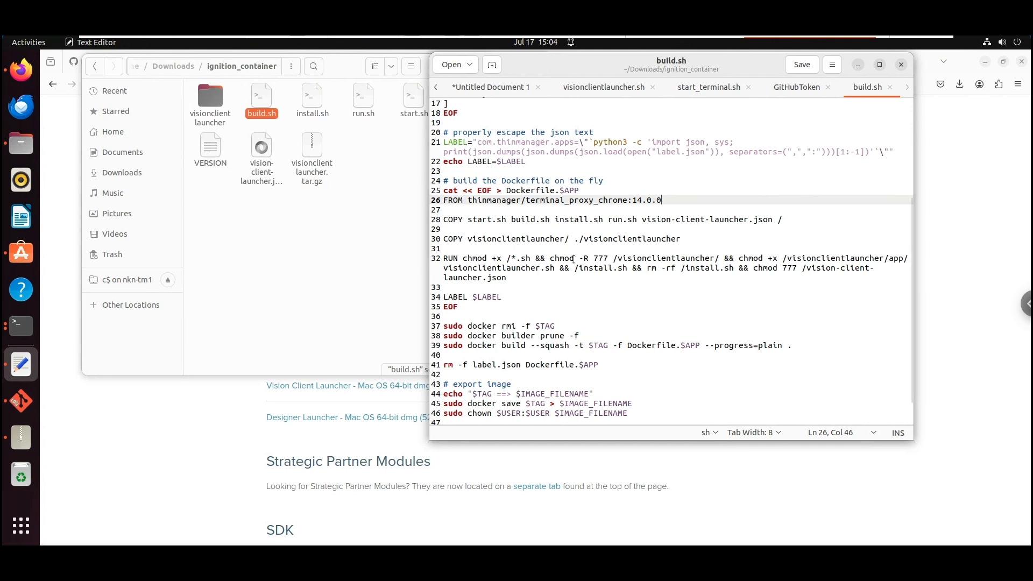
Highlight the 777 permission in build.sh's chmod line
left_click_drag(594, 258, 610, 258)
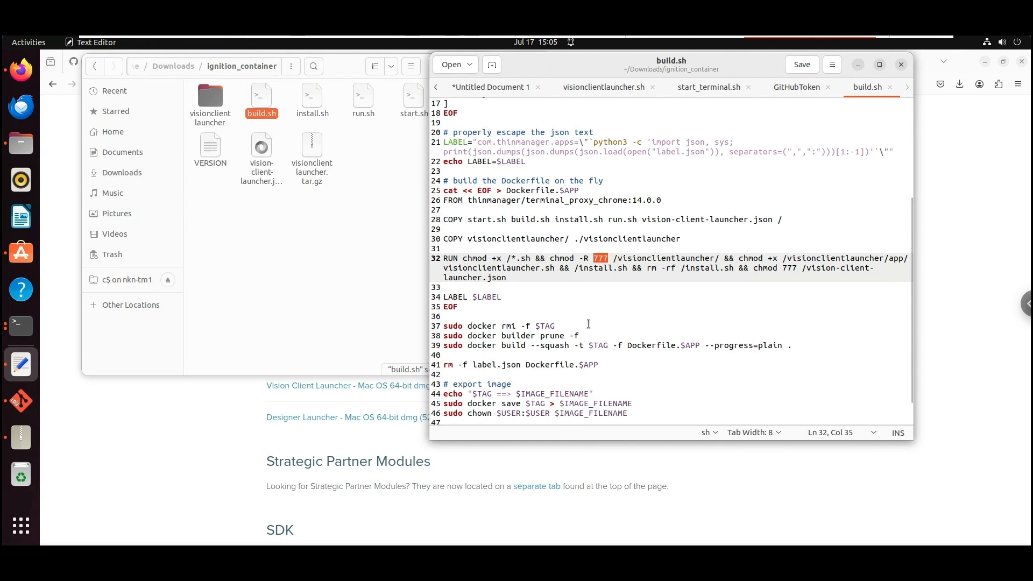
scroll(595, 333, "down", 1)
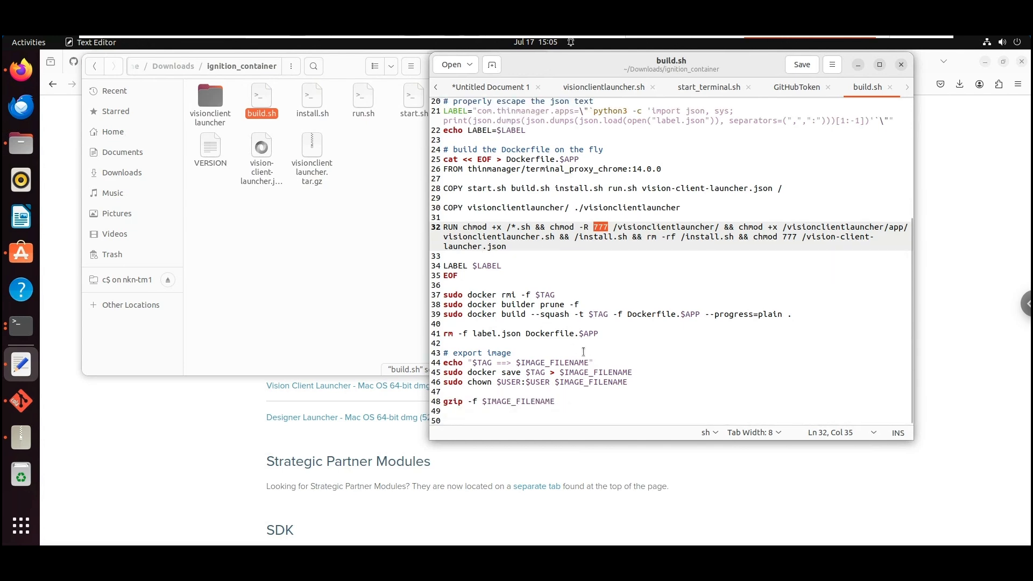
scroll(571, 355, "up", 6)
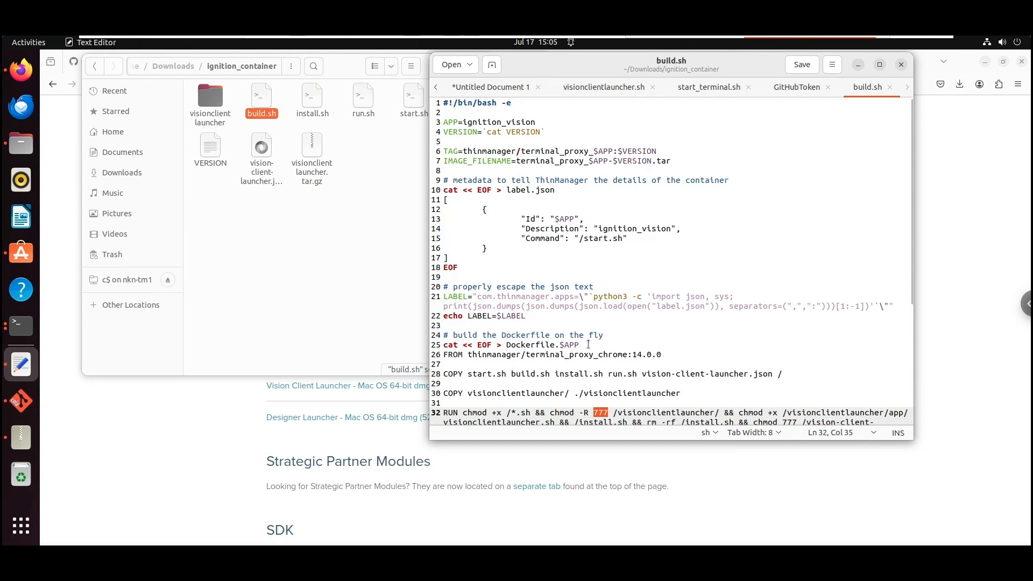
Highlight the label's Id, ignition_vision description and /start.sh command, then open install.sh
left_click_drag(629, 238, 584, 238)
left_click_drag(442, 232, 409, 217)
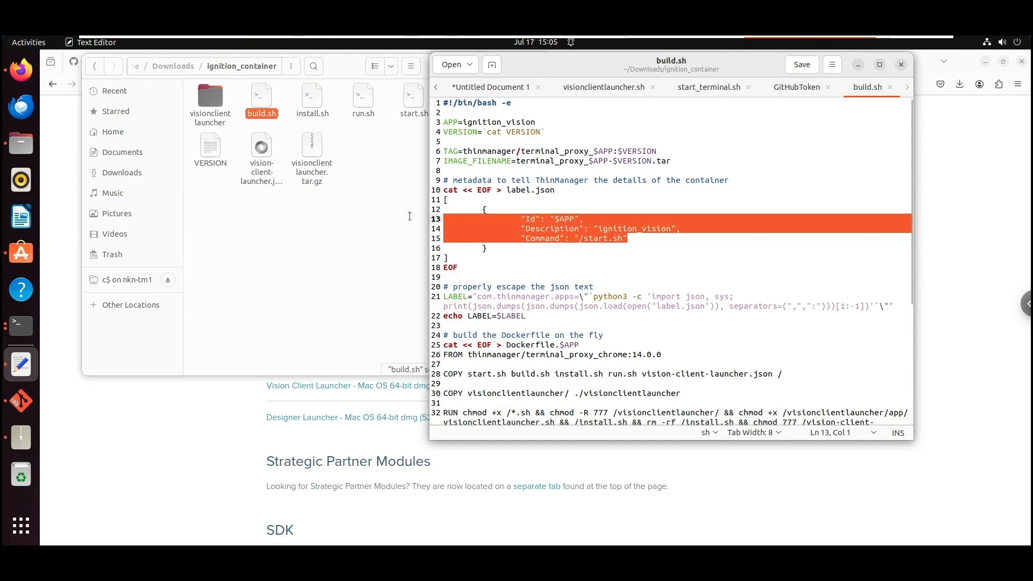
left_click(649, 257)
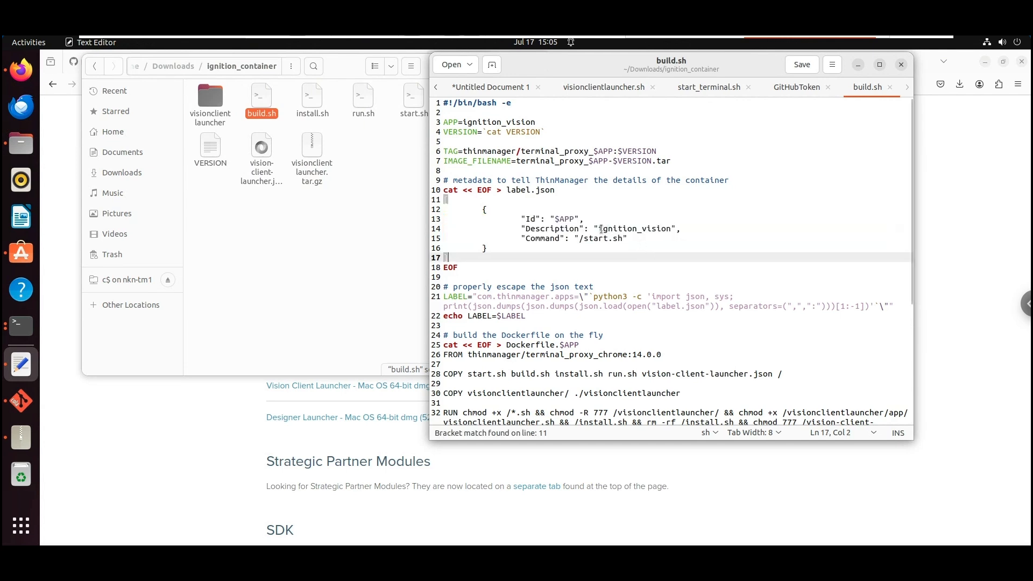
left_click_drag(600, 230, 671, 229)
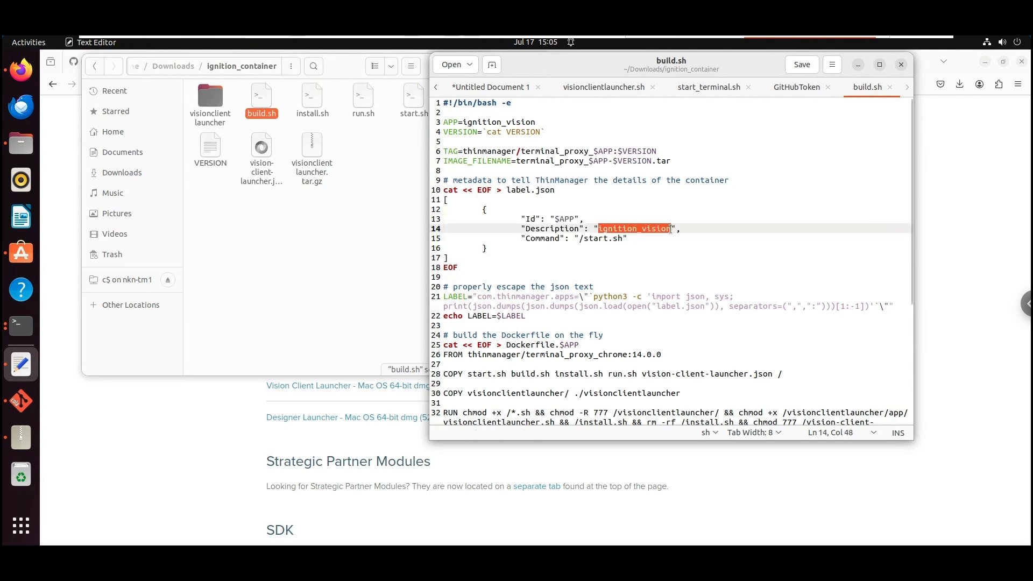
left_click_drag(579, 239, 611, 249)
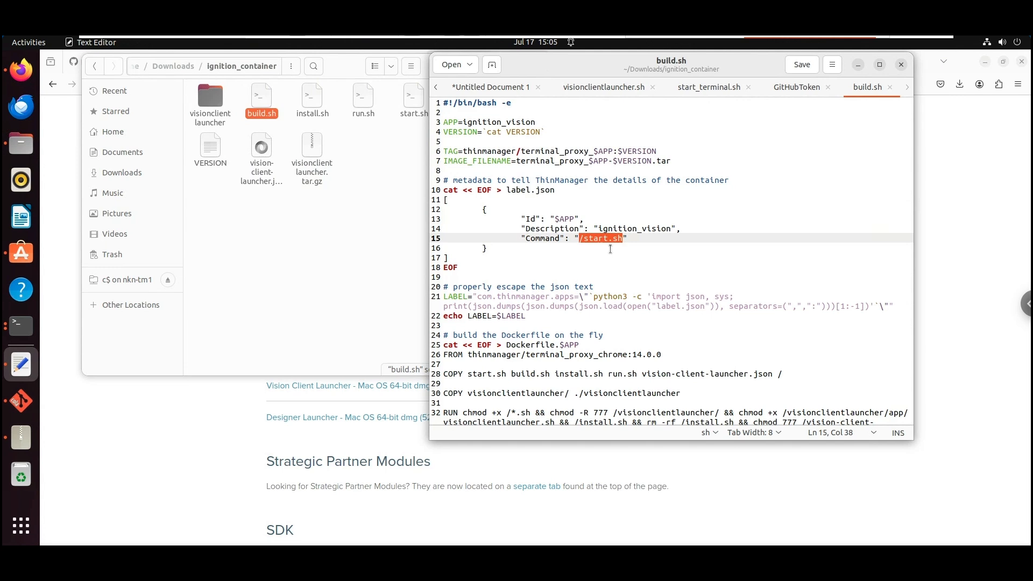
left_click(325, 147)
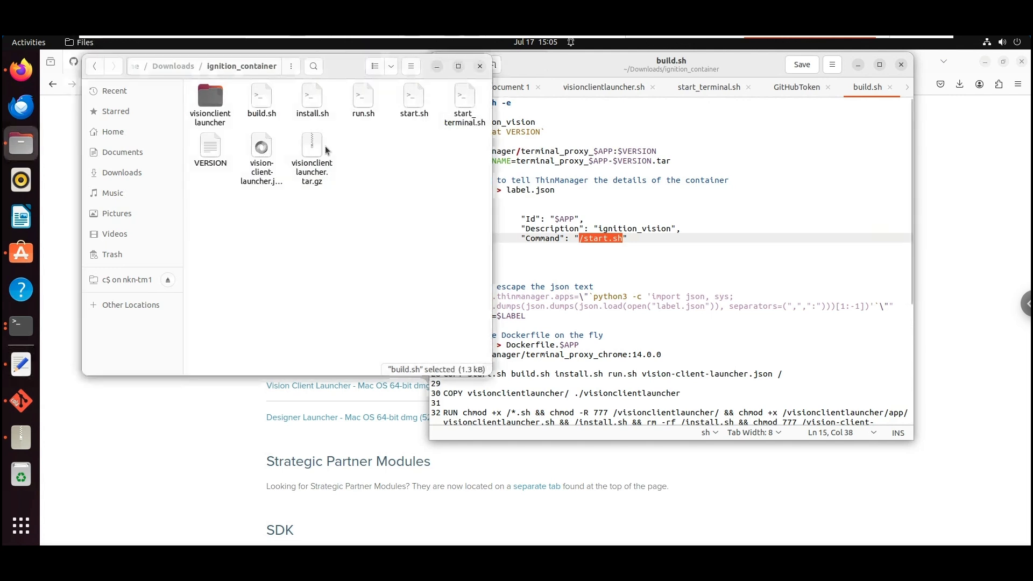
double_click(314, 99)
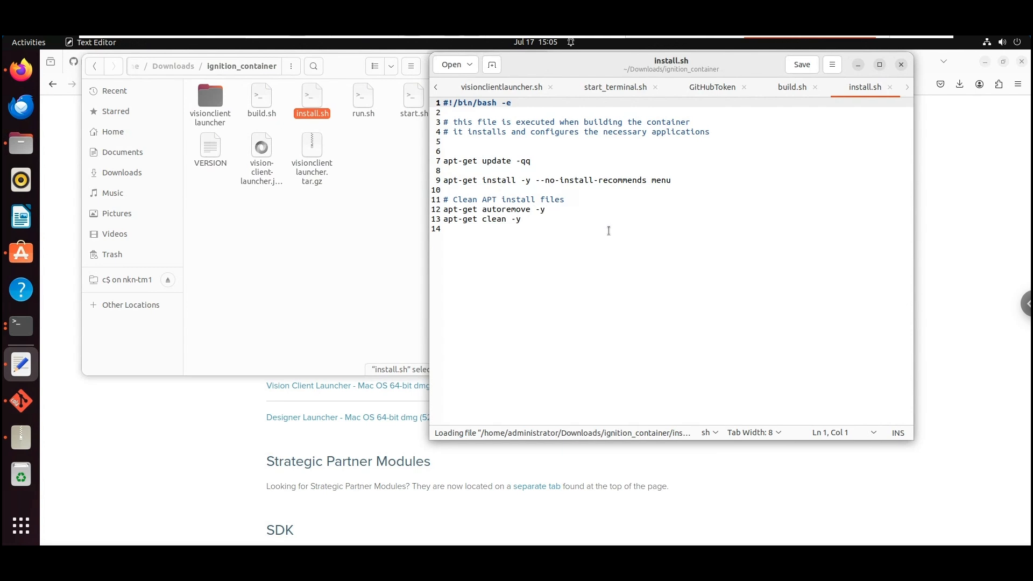
Highlight the menu package in install.sh, then open run.sh and highlight the container user's password value
left_click(665, 180)
double_click(665, 179)
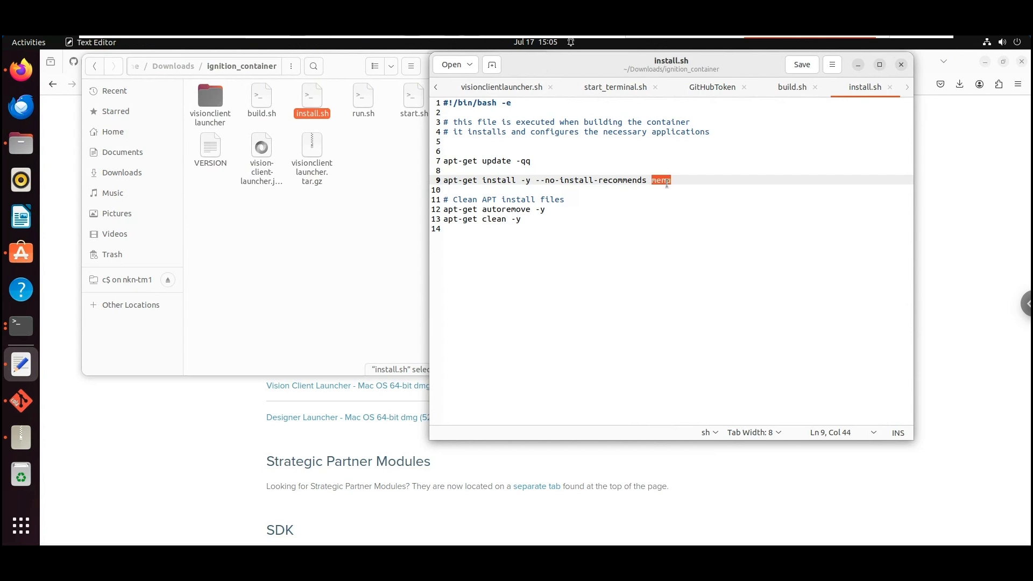
left_click(355, 100)
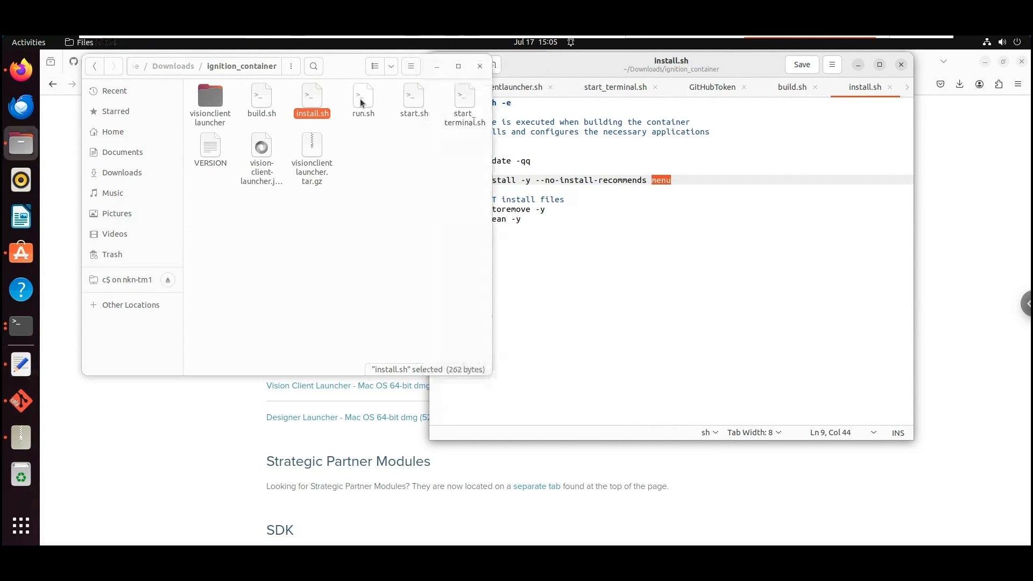
double_click(360, 100)
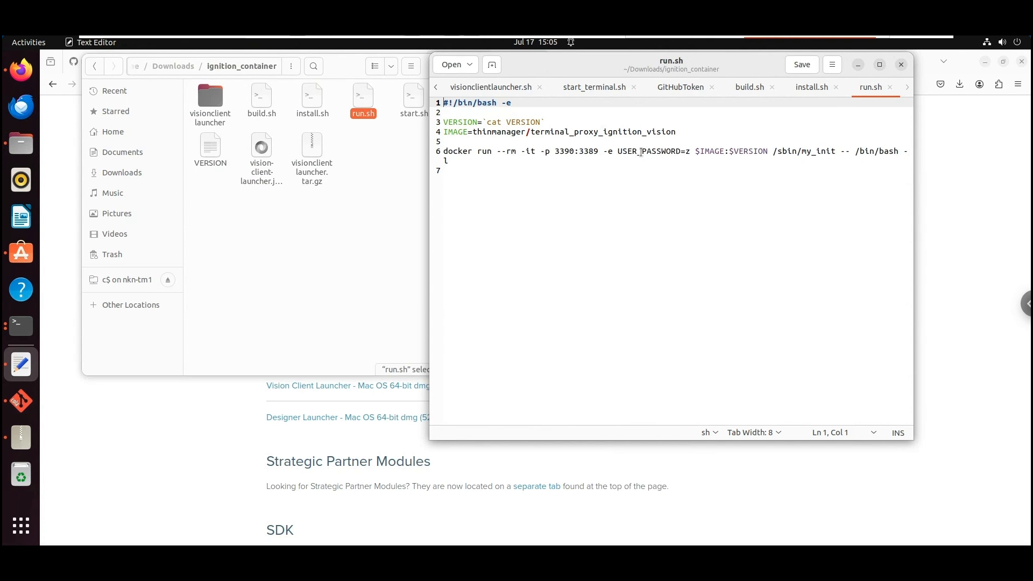
double_click(686, 153)
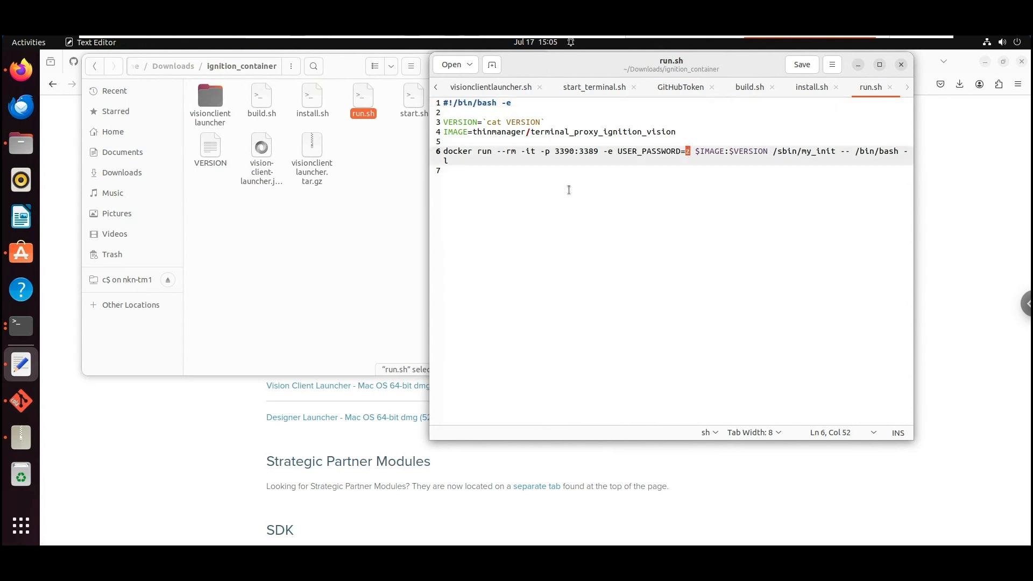
Open start.sh, highlight its config.json setting on line 15, then open vision-client-launcher.json
double_click(414, 107)
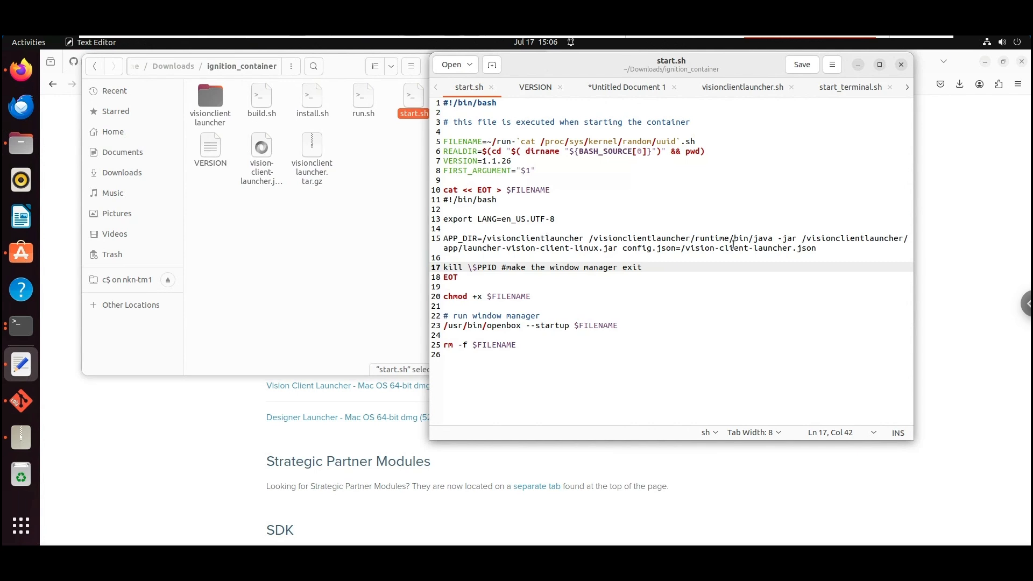
left_click_drag(629, 249, 818, 249)
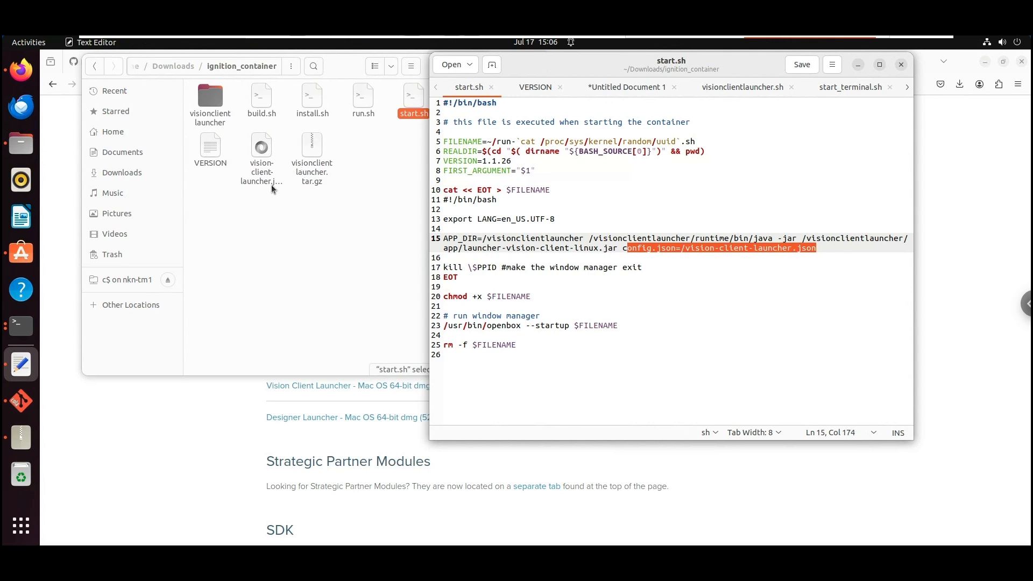
double_click(265, 150)
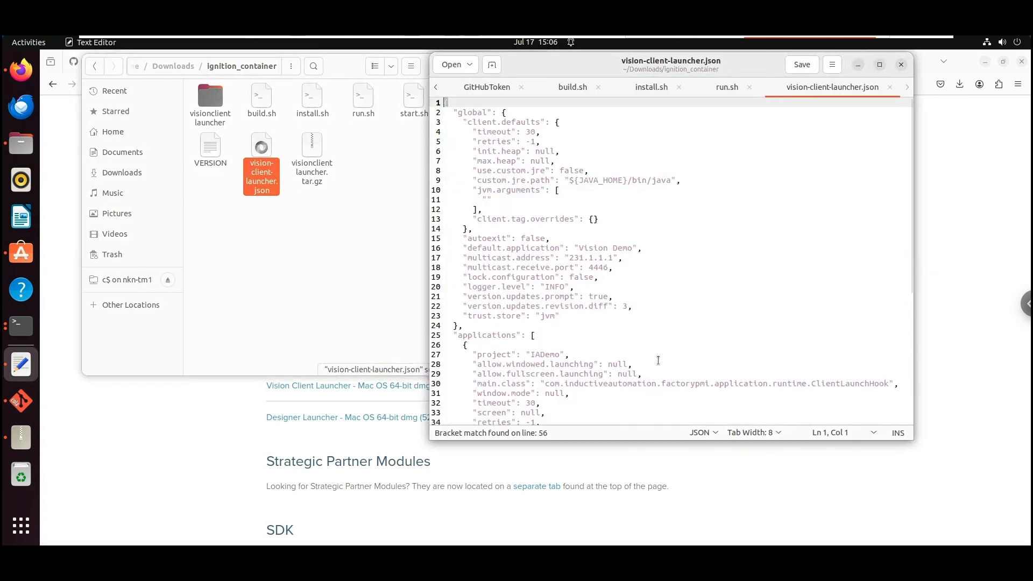
Highlight the Ignition Demo VM gateway name and the IADemo project name in the launcher JSON
scroll(657, 360, "down", 5)
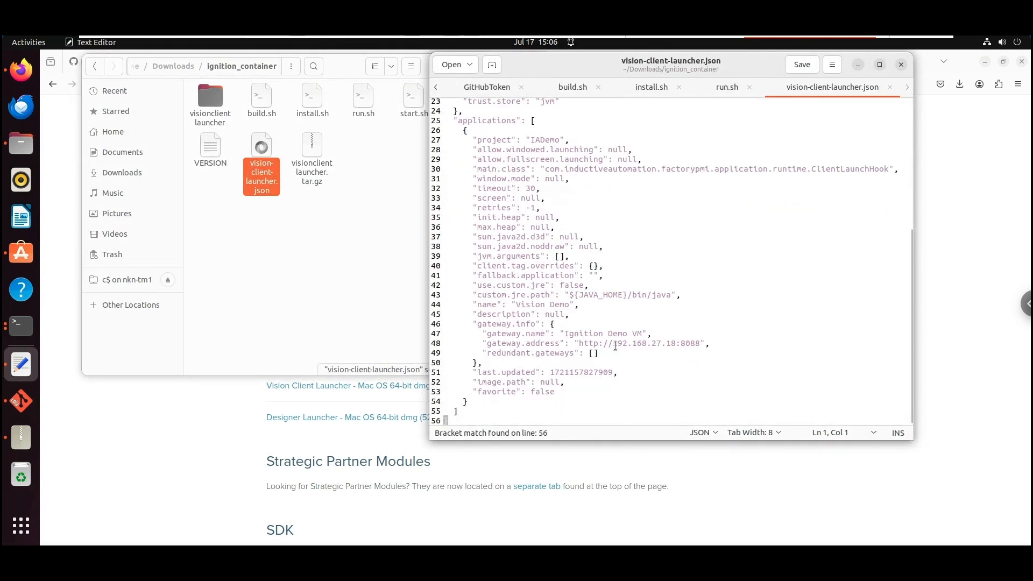
left_click(572, 334)
left_click_drag(573, 334, 699, 344)
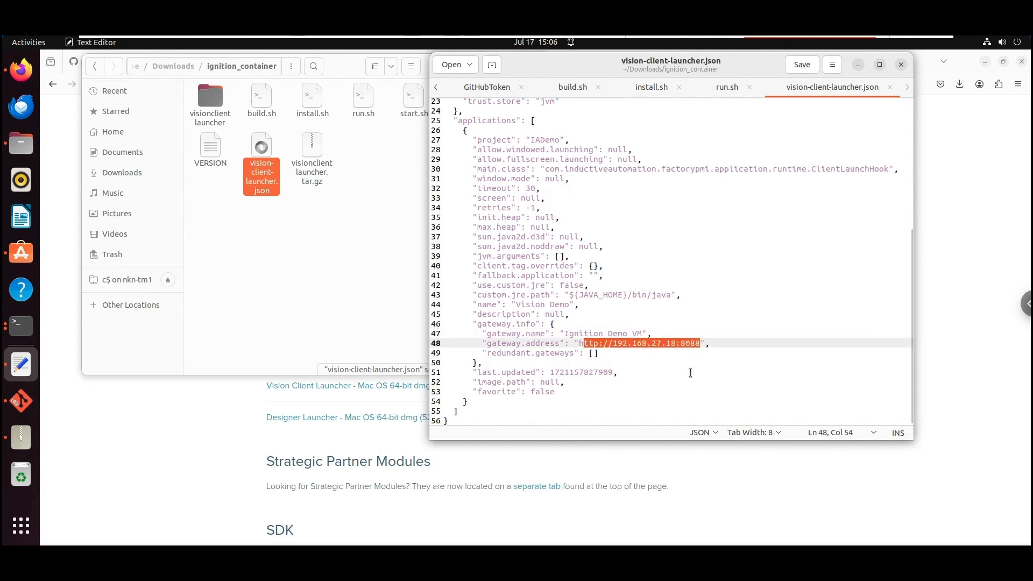
scroll(690, 372, "up", 5)
double_click(548, 295)
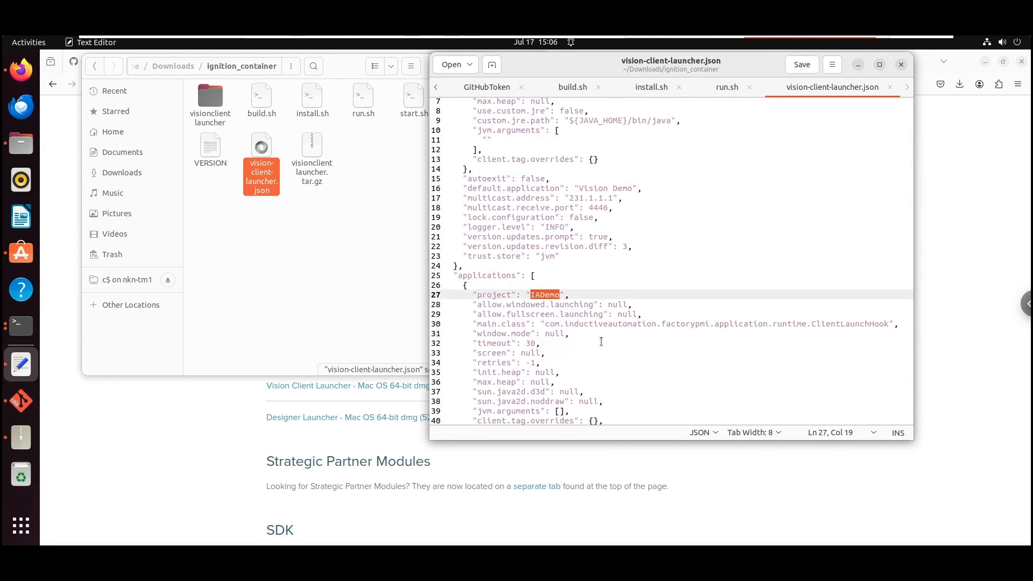
Highlight the custom.jre.path value ${JAVA_HOME}/bin/java, then bring the ignition_container folder forward
scroll(603, 344, "down", 3)
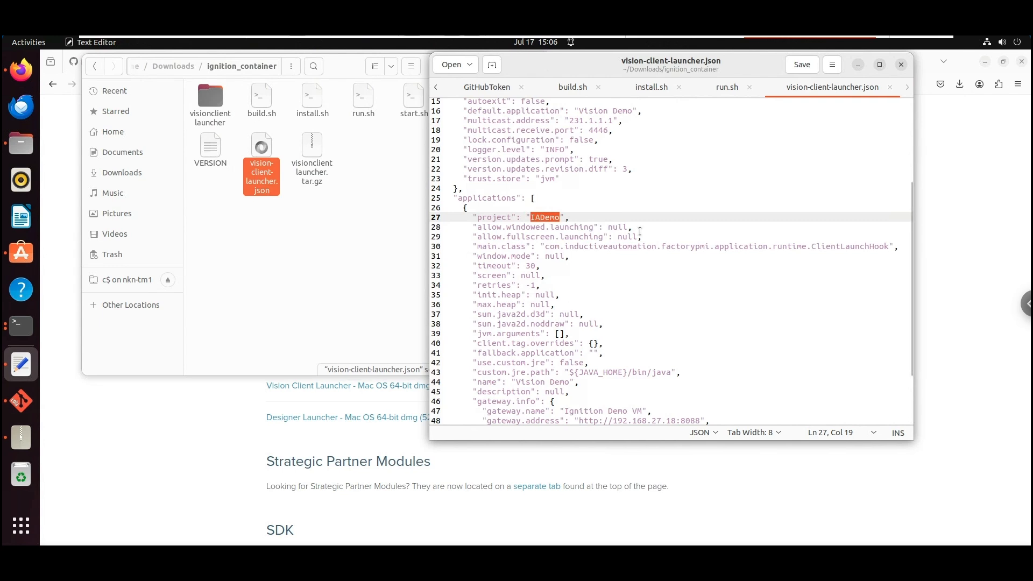
scroll(687, 326, "up", 5)
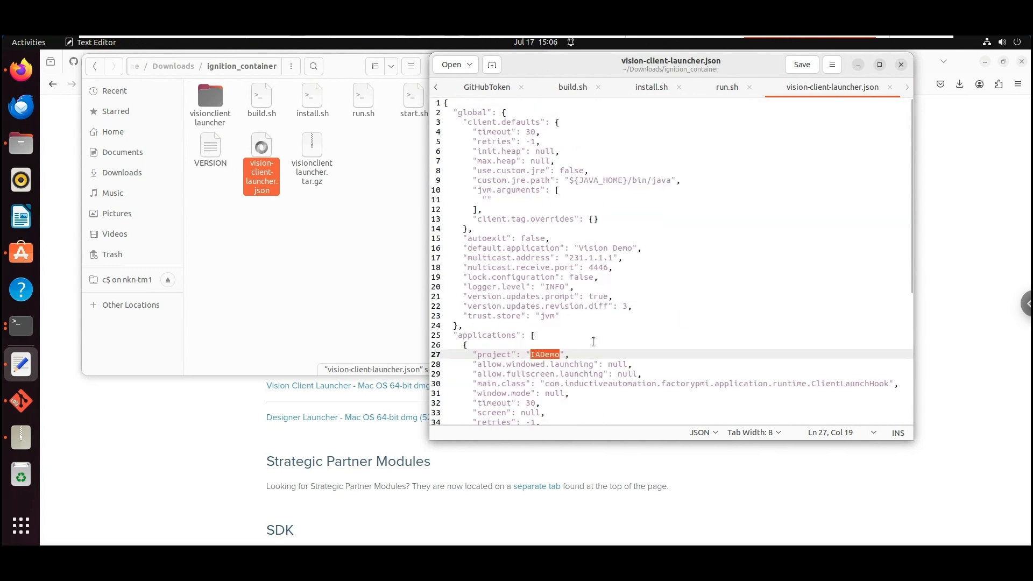
scroll(593, 342, "down", 4)
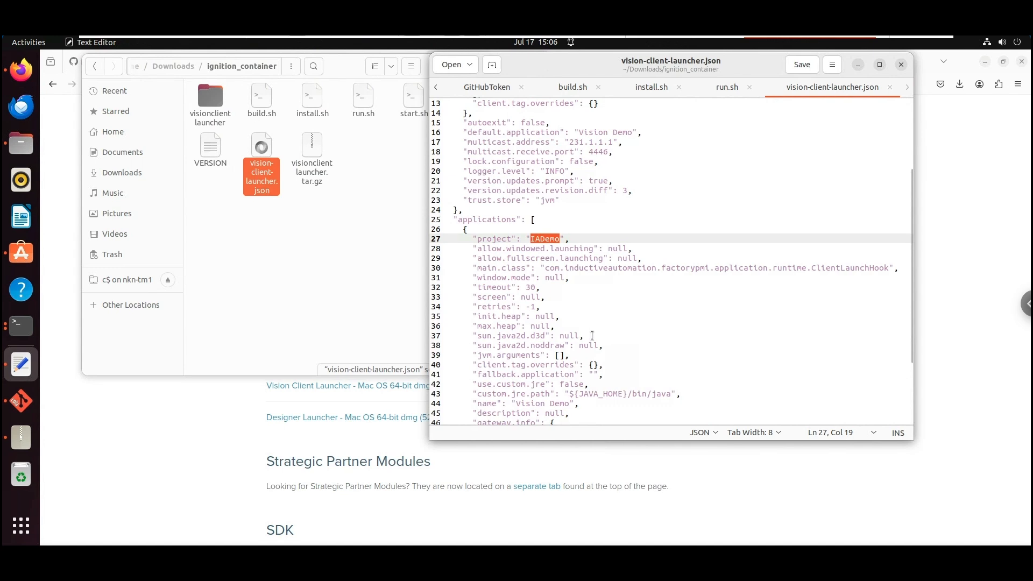
scroll(591, 336, "down", 3)
left_click_drag(574, 316, 670, 315)
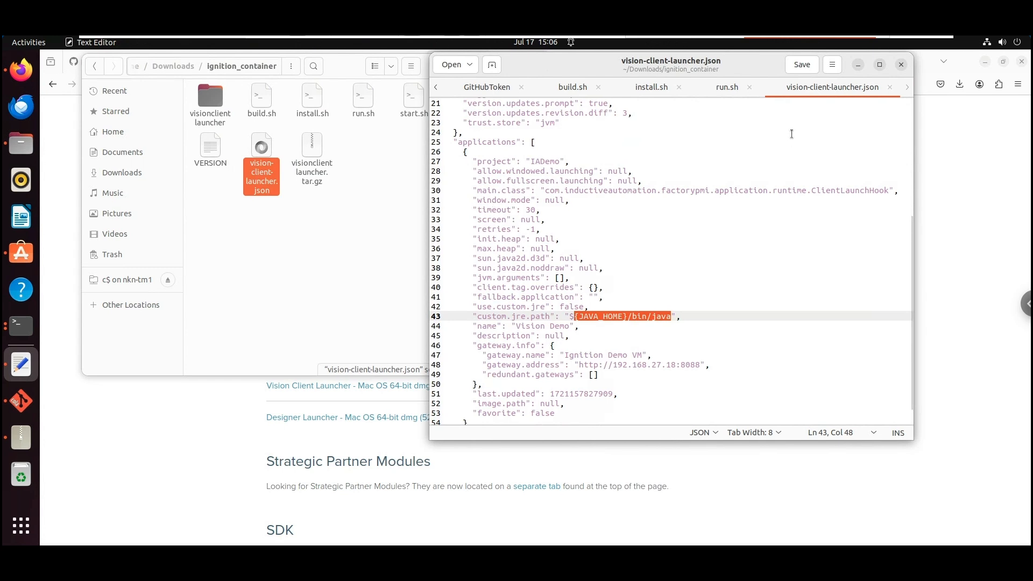
left_click(397, 179)
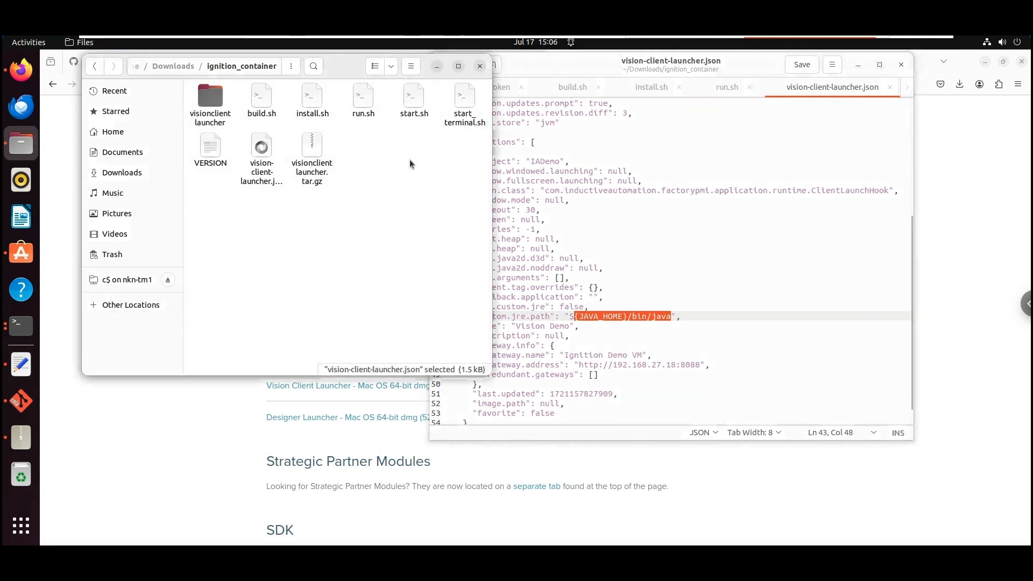
Open the VERSION file in Text Editor and highlight its 1.18 version number
left_click(464, 110)
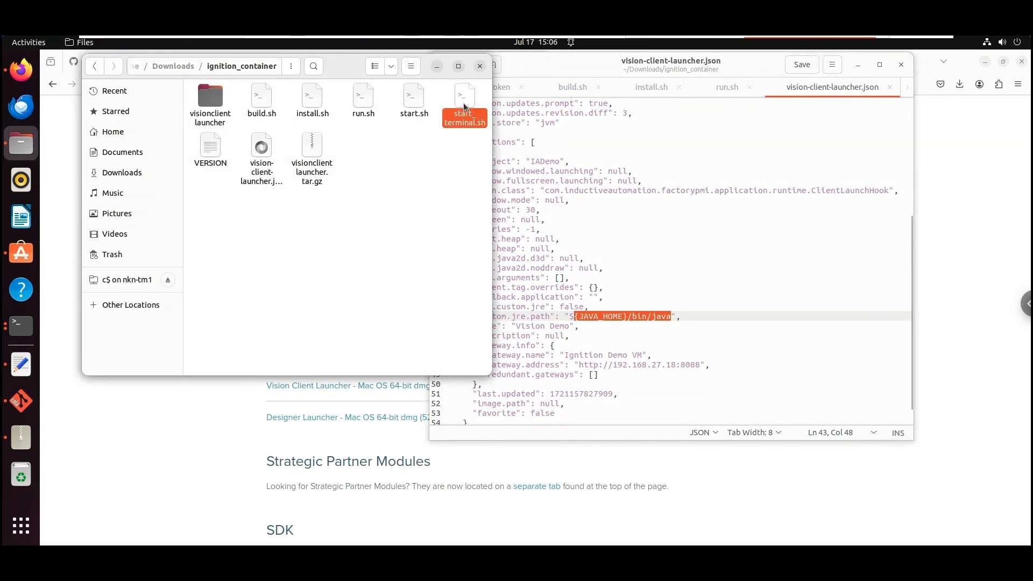
double_click(210, 146)
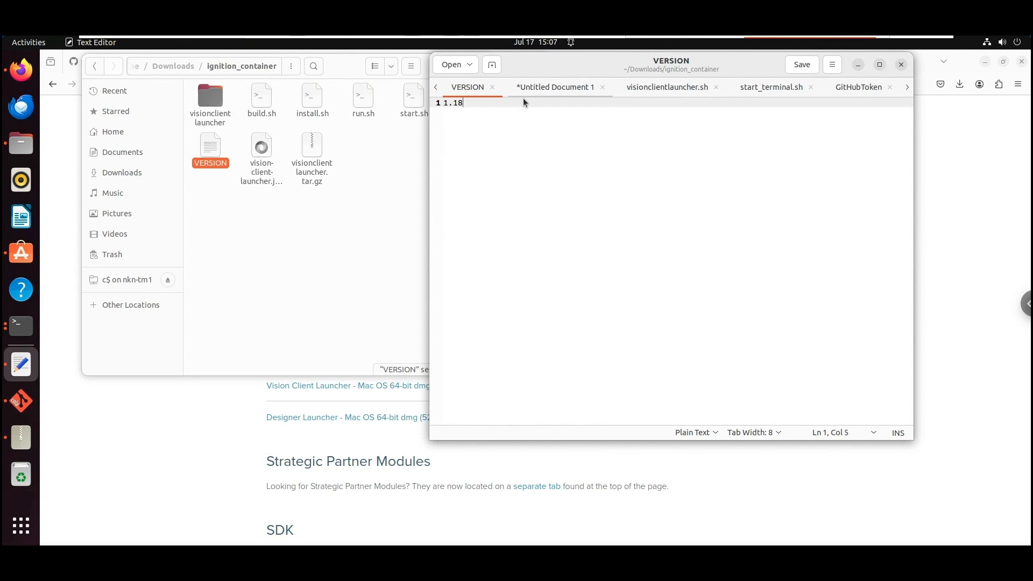
left_click_drag(466, 103, 458, 103)
Return to ignition_container in Files and right-click empty space for folder actions
left_click(337, 242)
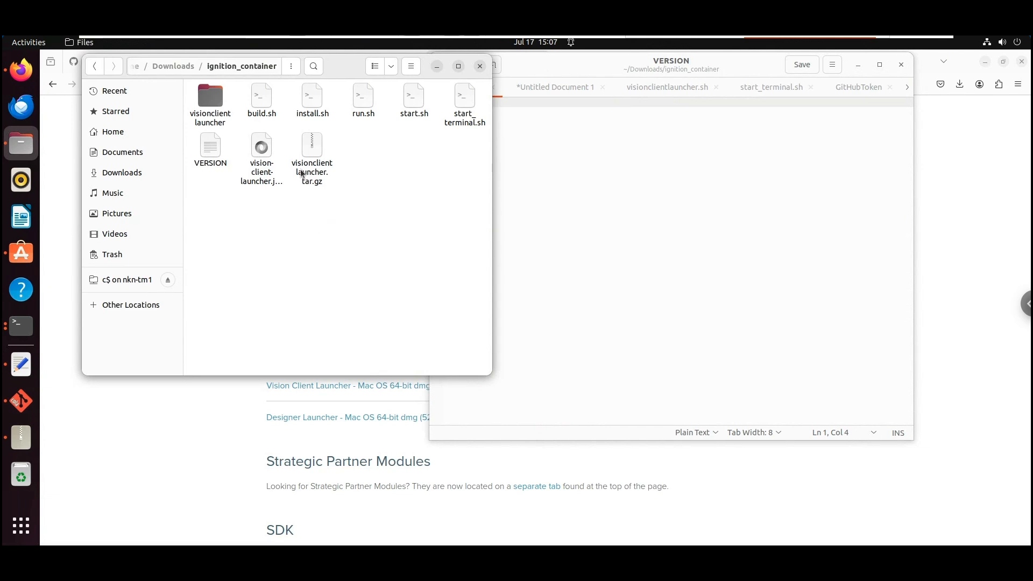
left_click(262, 150)
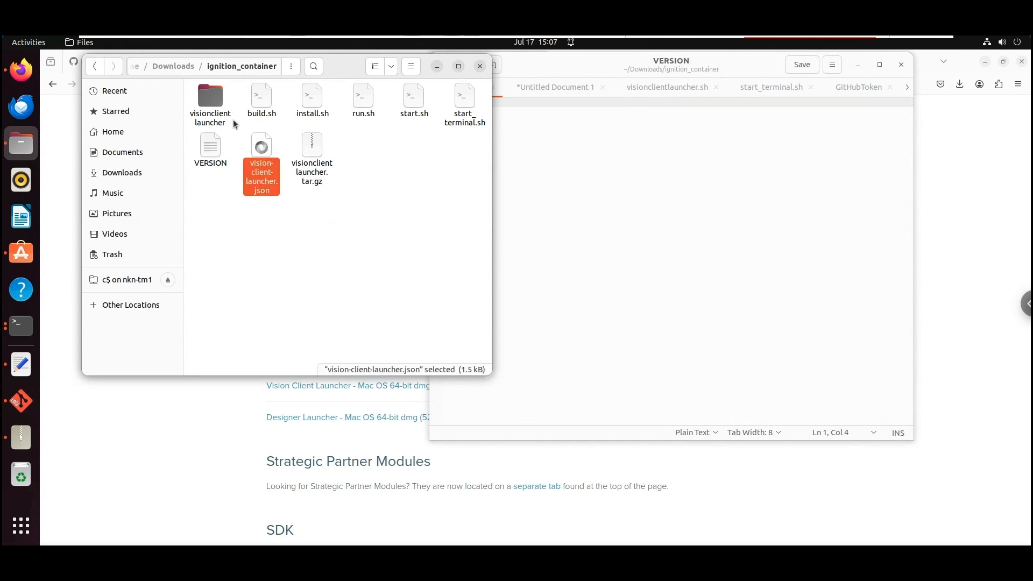
left_click(211, 97)
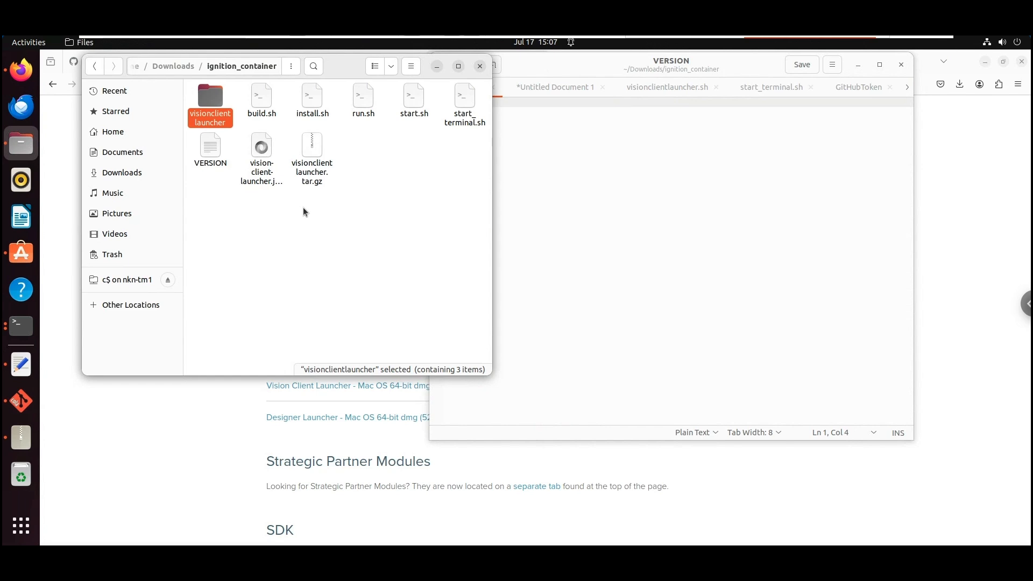
right_click(251, 214)
Open a terminal in ignition_container and run ./build.sh, entering the sudo password
left_click(296, 278)
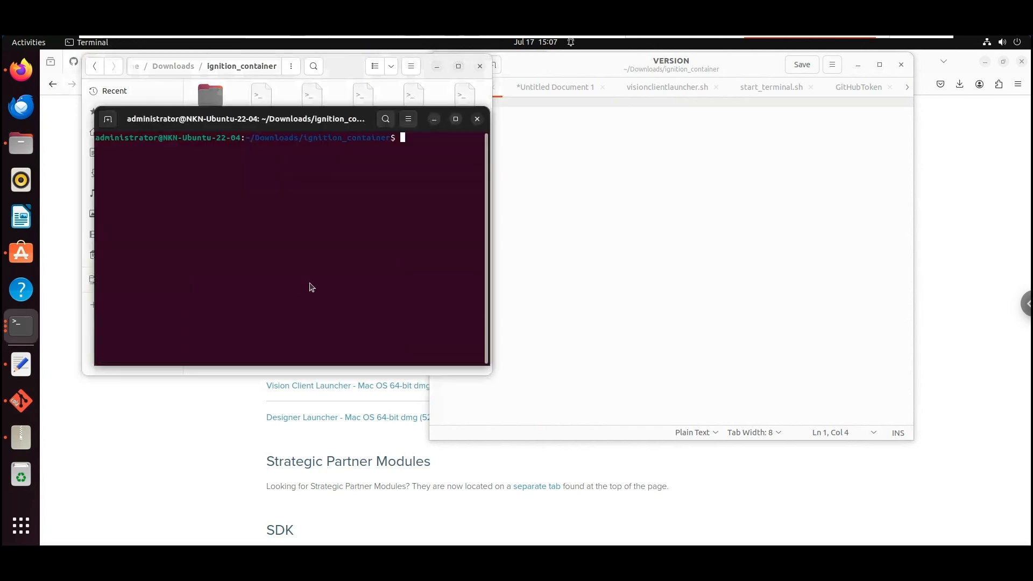
type("./b")
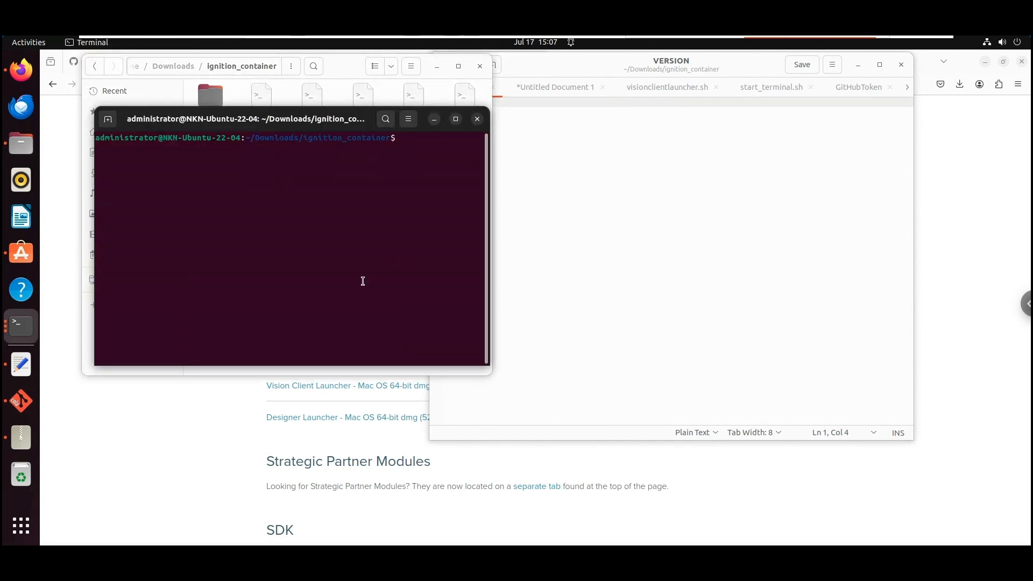
key("Tab")
key("Return")
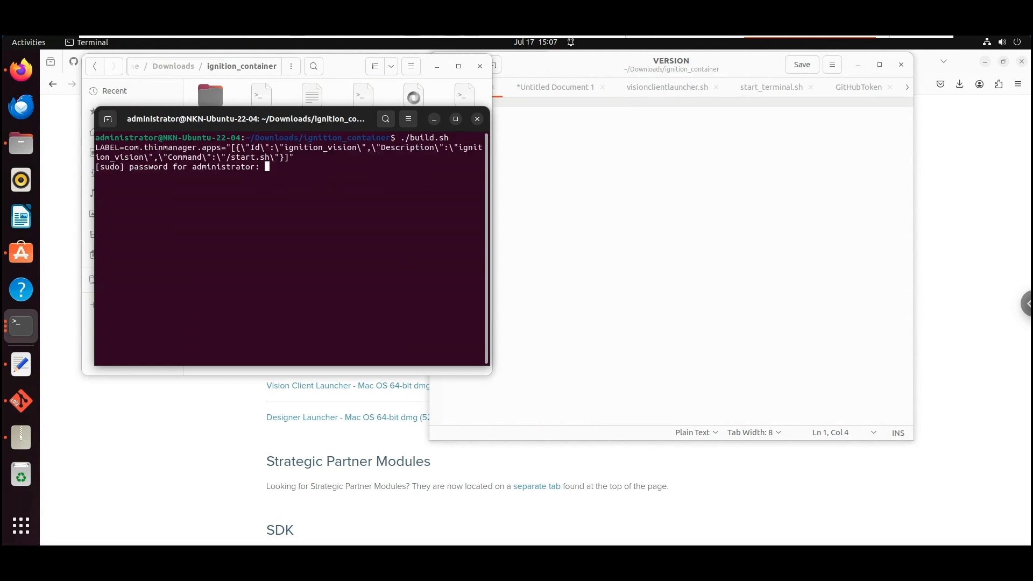
key("Return")
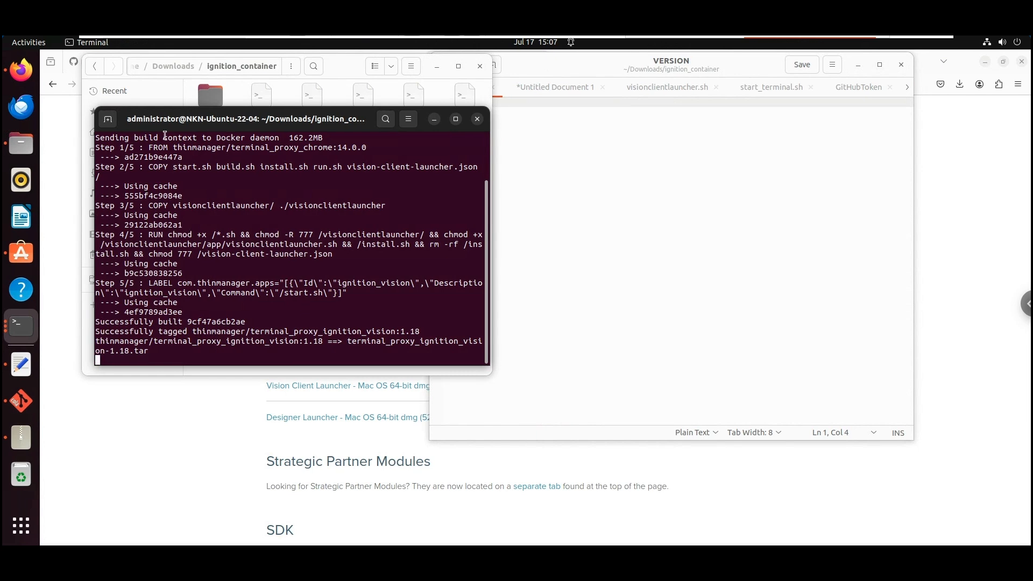
Run run.sh in a second terminal tab, then check the 441.7 MB terminal_proxy_ignition_vision-1.18.tar.gz in Files
left_click(109, 120)
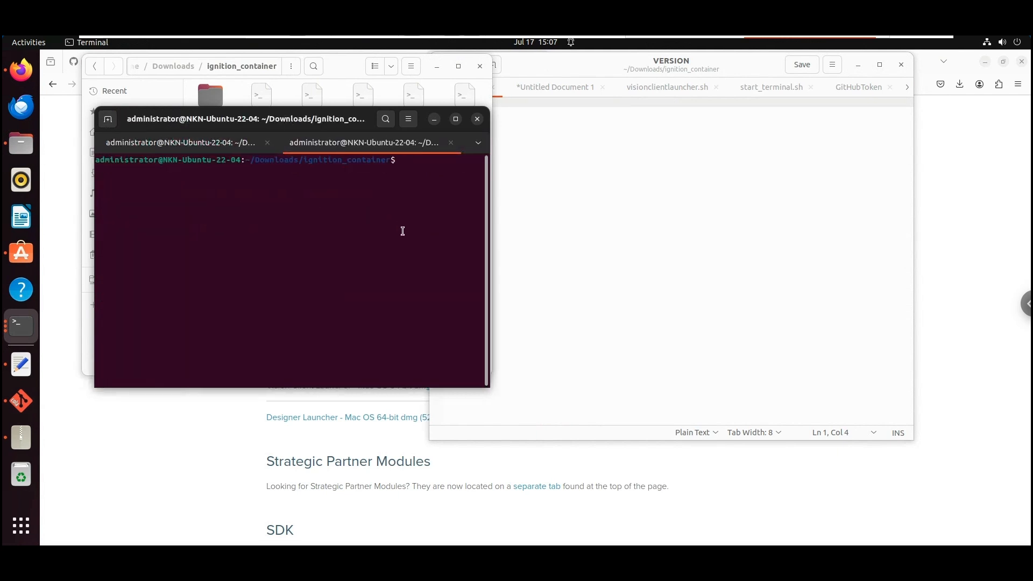
type("/run.sh")
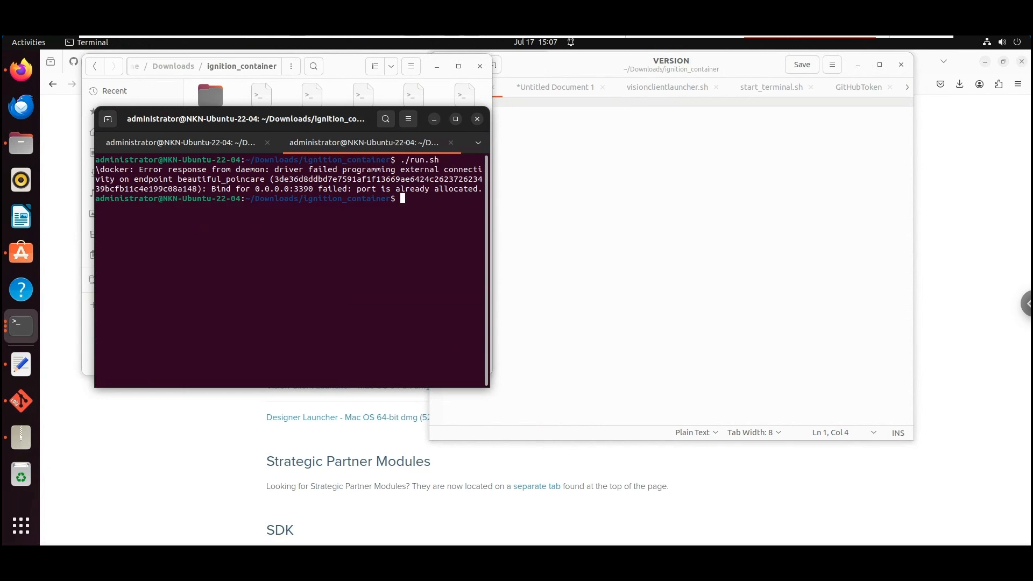
key("Up")
left_click(170, 143)
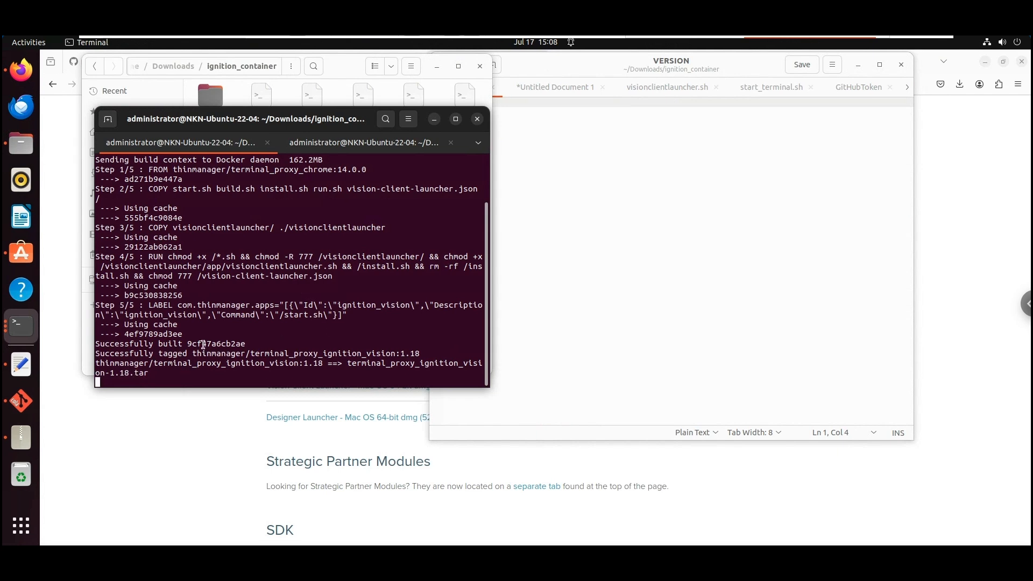
left_click(334, 60)
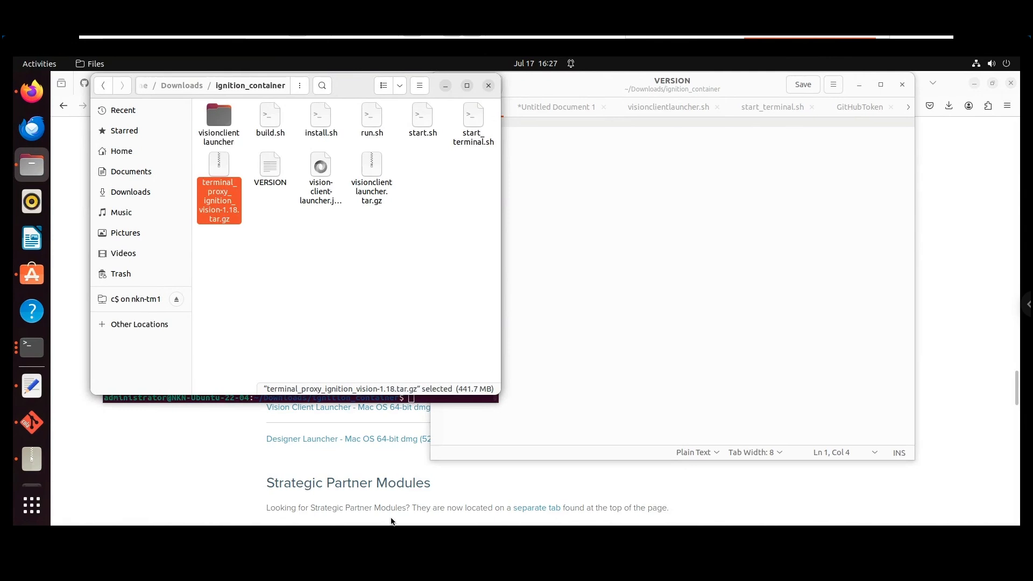
Check the build output in the terminal to confirm the image version is 1.18
left_click(216, 399)
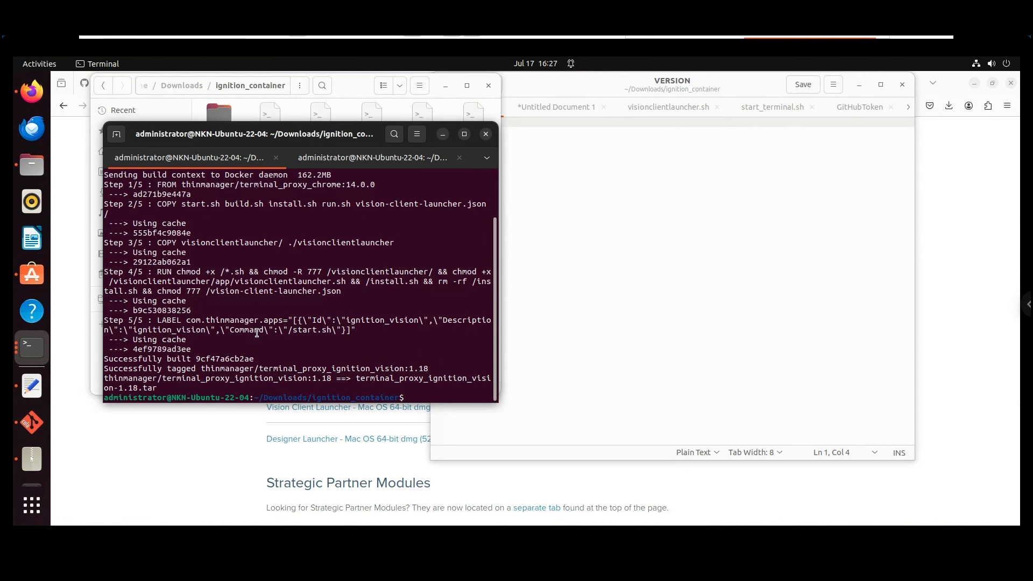
scroll(259, 332, "up", 2)
scroll(254, 324, "down", 2)
left_click_drag(315, 379, 332, 379)
Copy terminal_proxy_ignition_vision-1.18.tar.gz to nkn-tm1's c$ Users > user > Downloads, replacing the older copy
left_click(360, 92)
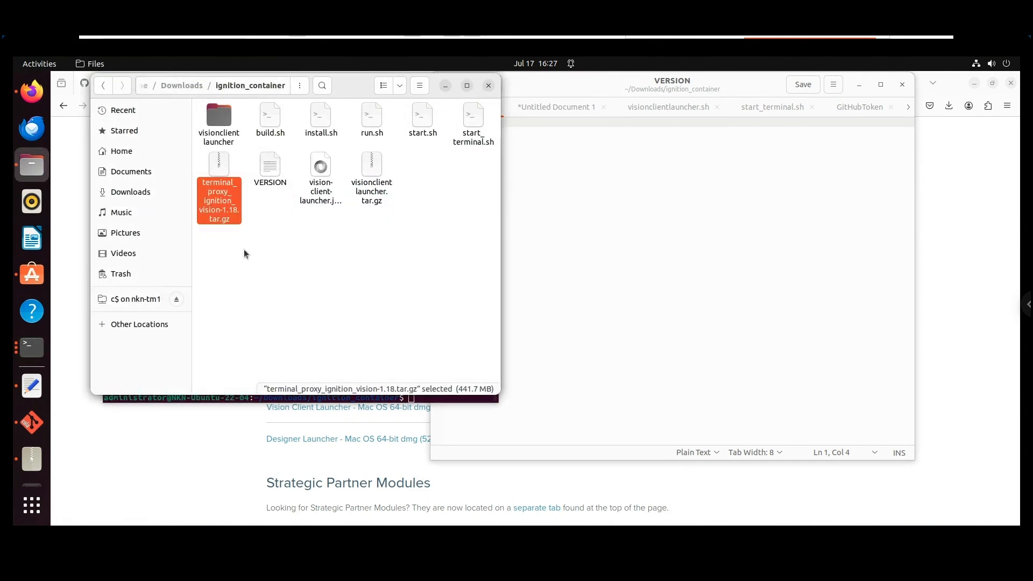
right_click(221, 171)
left_click(272, 247)
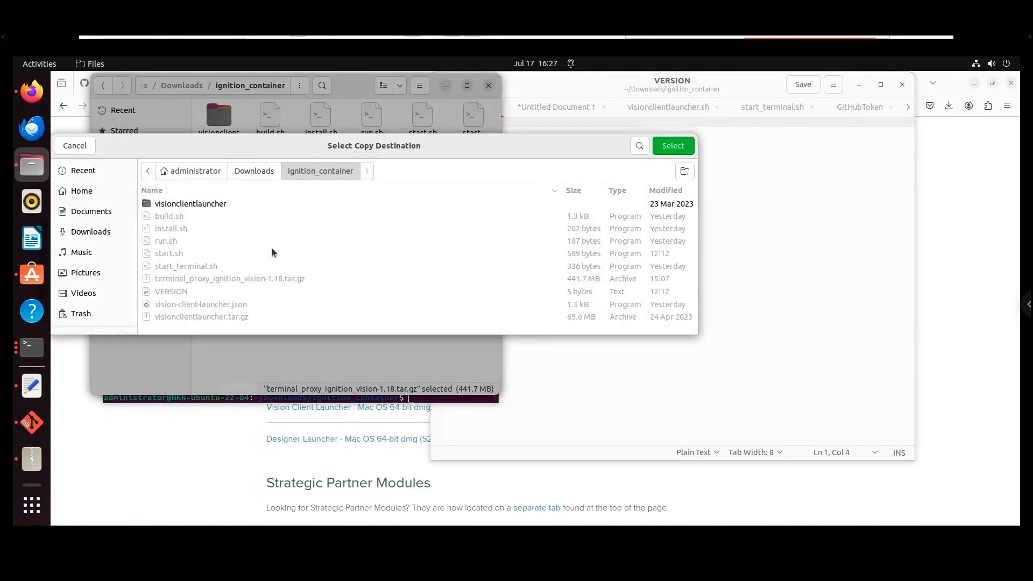
scroll(86, 280, "down", 2)
left_click(89, 299)
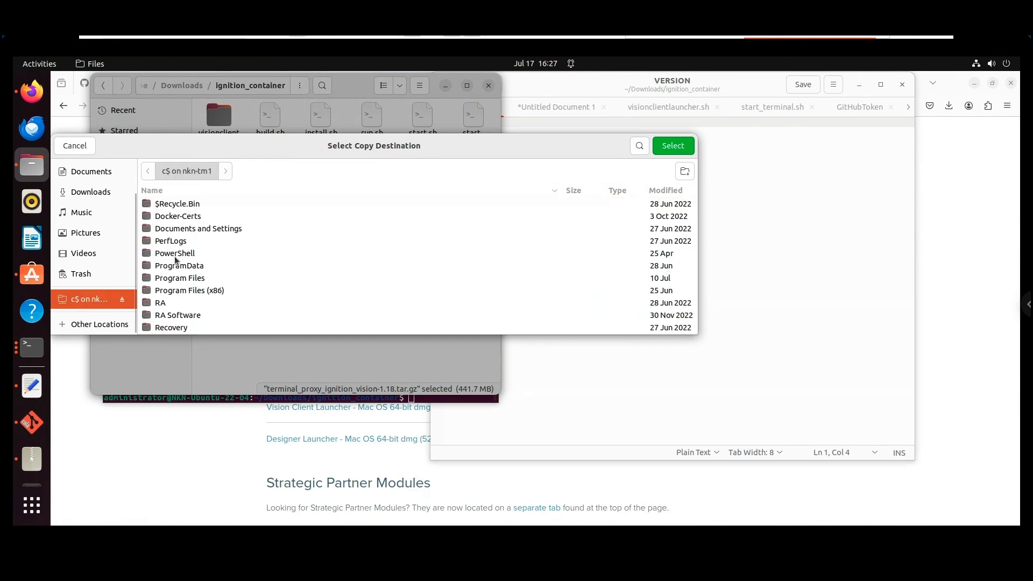
scroll(196, 305, "down", 3)
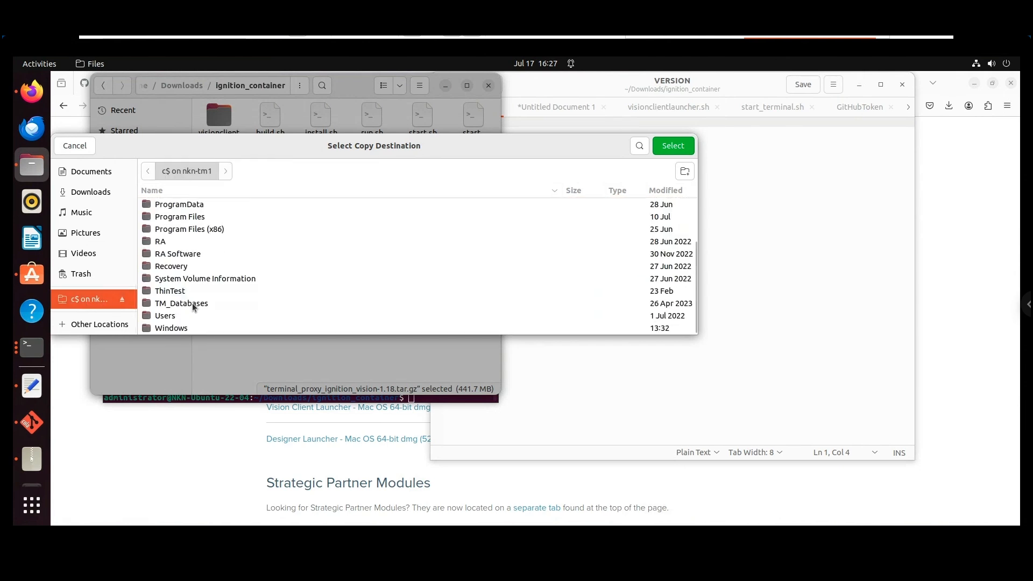
double_click(183, 316)
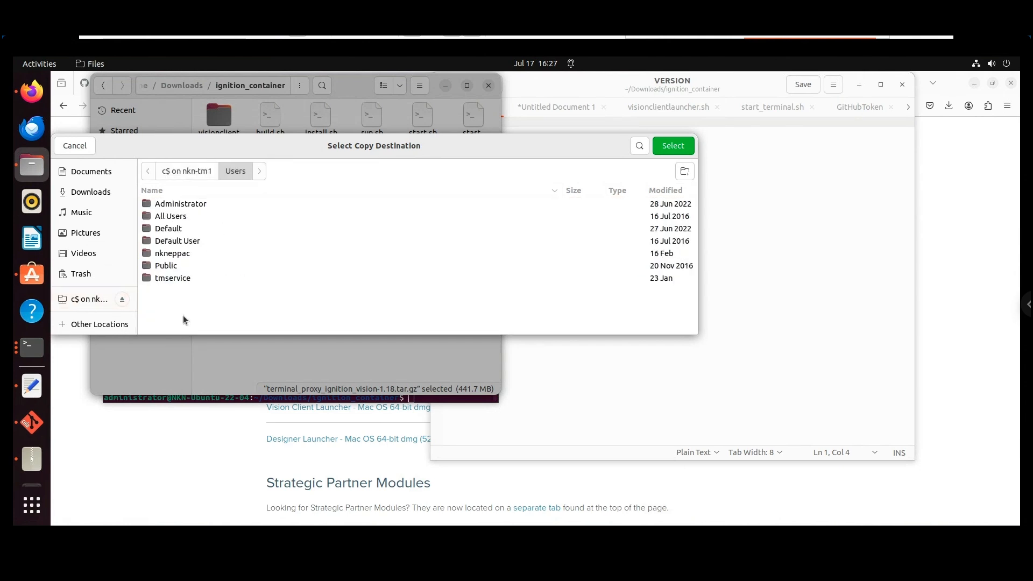
double_click(179, 258)
left_click(183, 278)
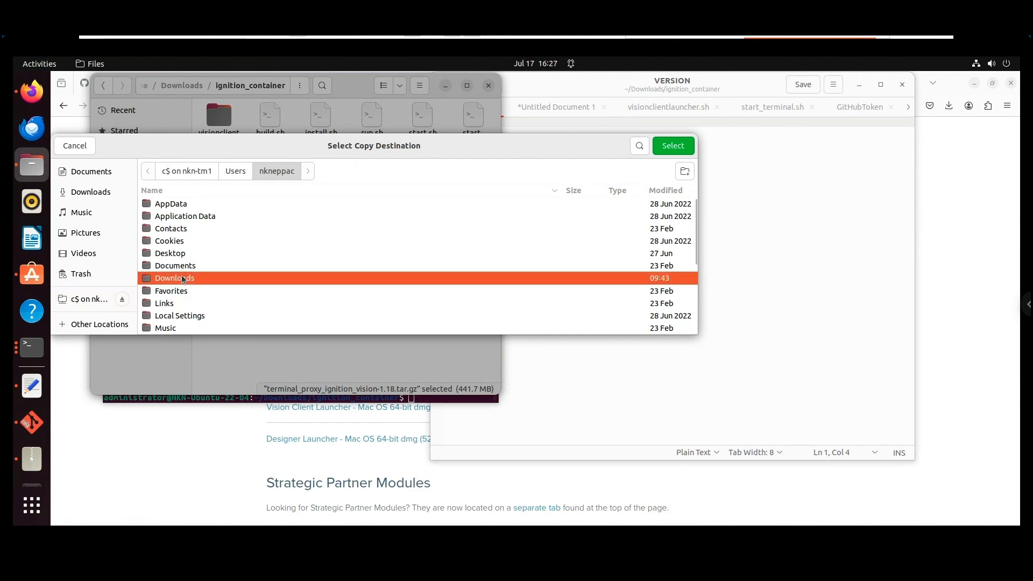
left_click(667, 149)
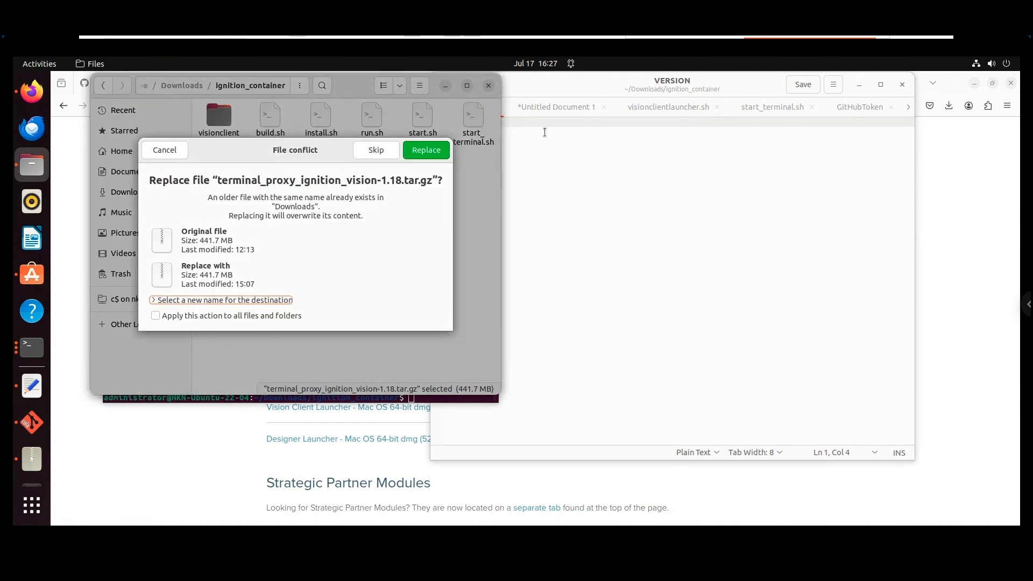
left_click(421, 150)
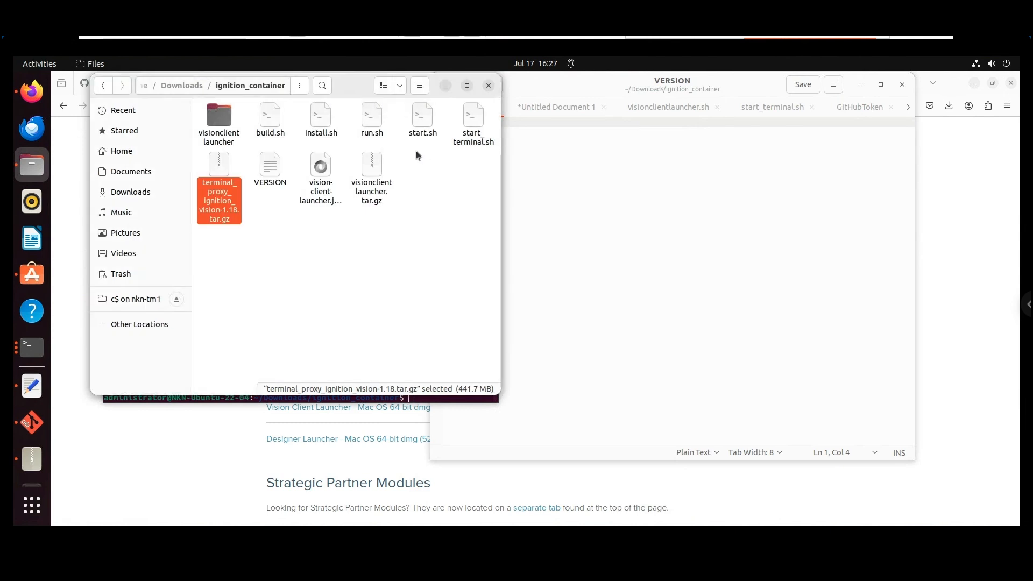
mouse_move(729, 38)
left_click(678, 51)
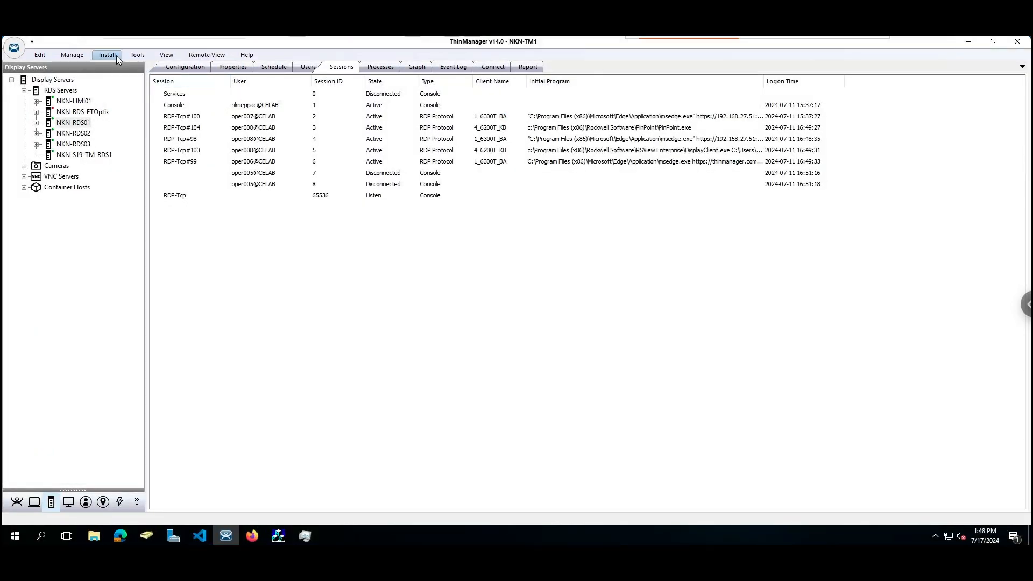
In the installed container images list, delete the old ignition_vision 1.18 image
left_click(115, 56)
left_click(159, 78)
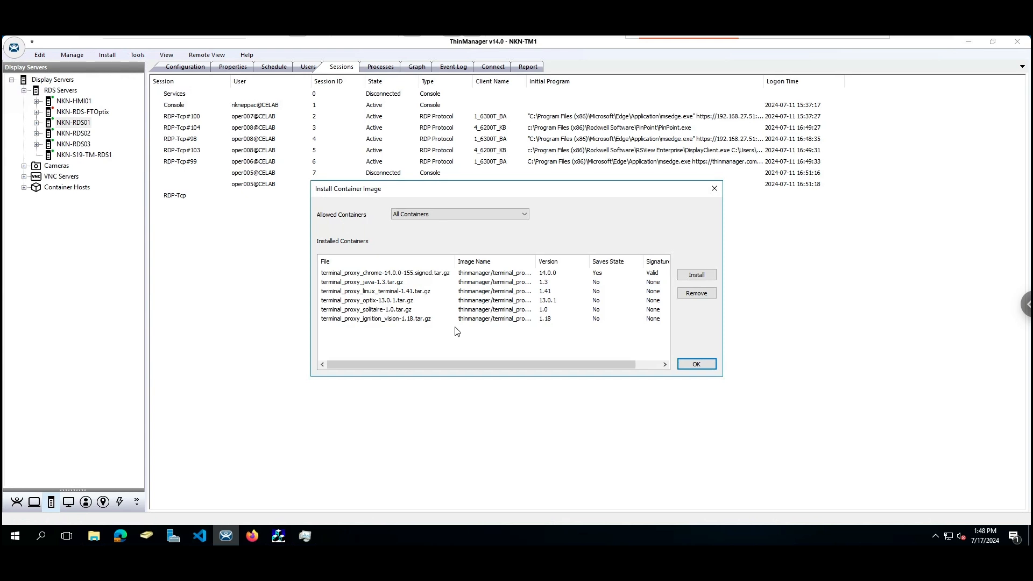
left_click(400, 320)
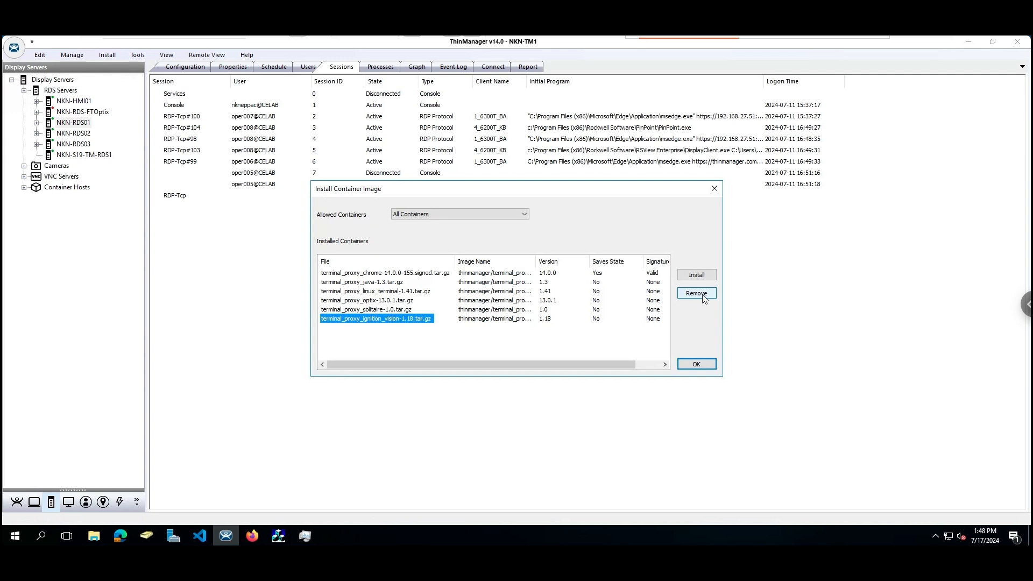
left_click_drag(535, 266, 602, 262)
left_click(568, 322)
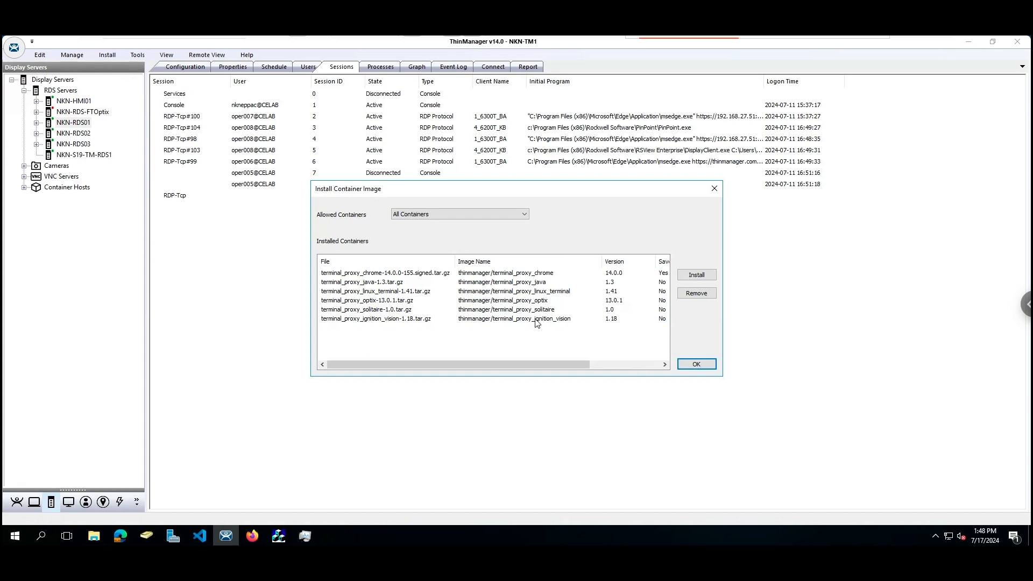
left_click(412, 320)
left_click(699, 297)
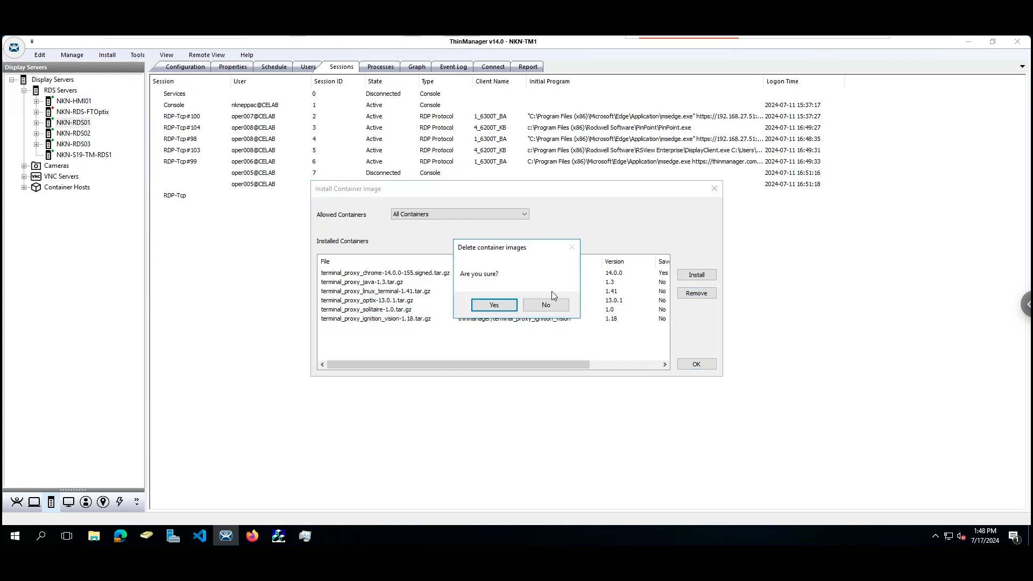
left_click(500, 305)
Install terminal_proxy_ignition_vision-1.18.tar.gz from Downloads as the new container image
left_click(714, 275)
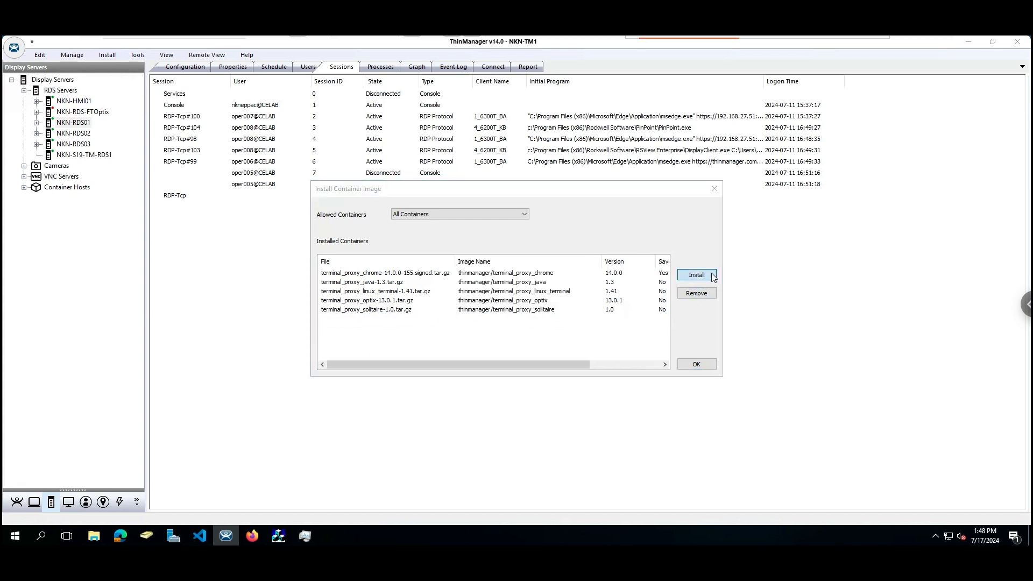
left_click(561, 351)
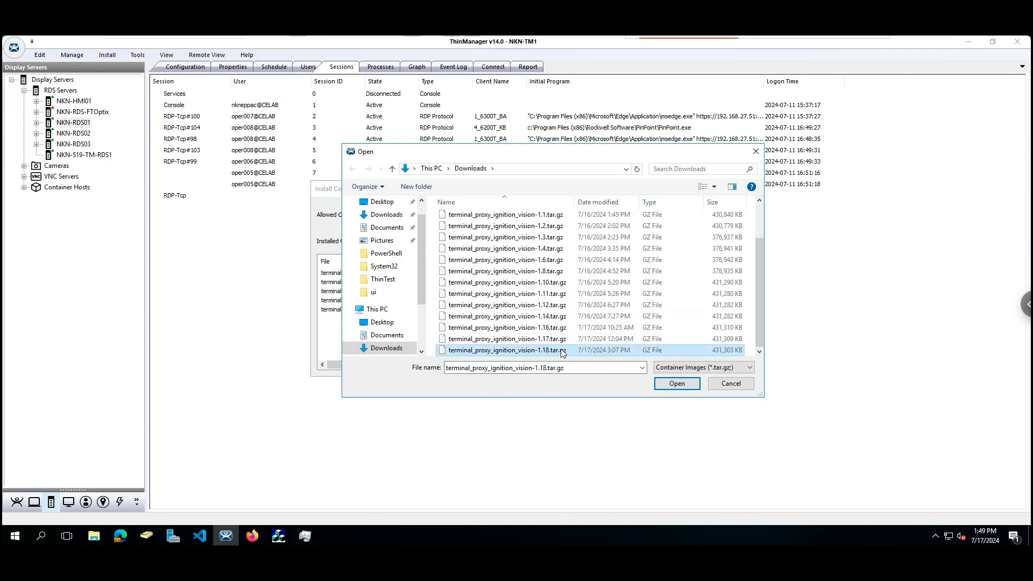
left_click(677, 383)
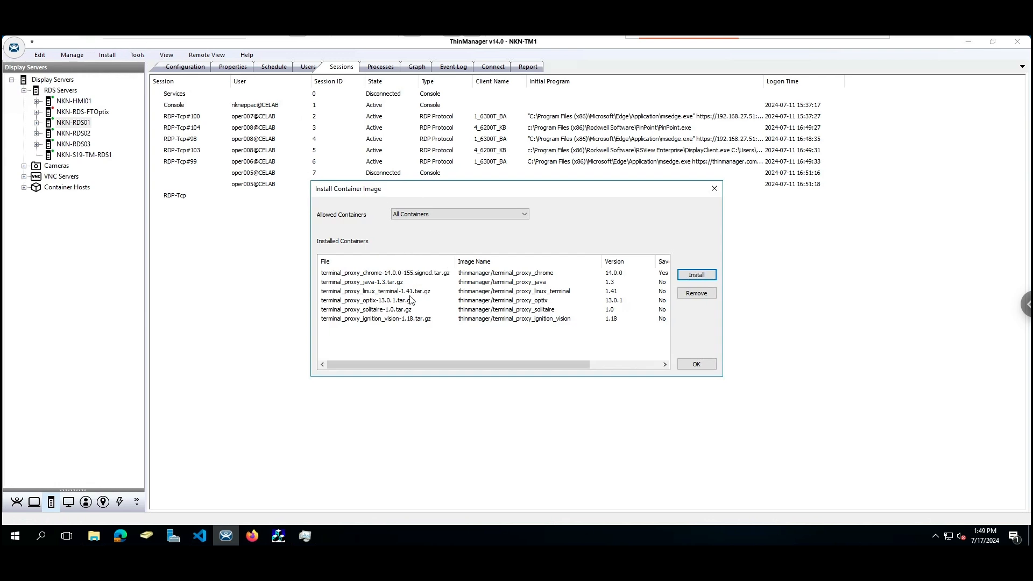
left_click(405, 319)
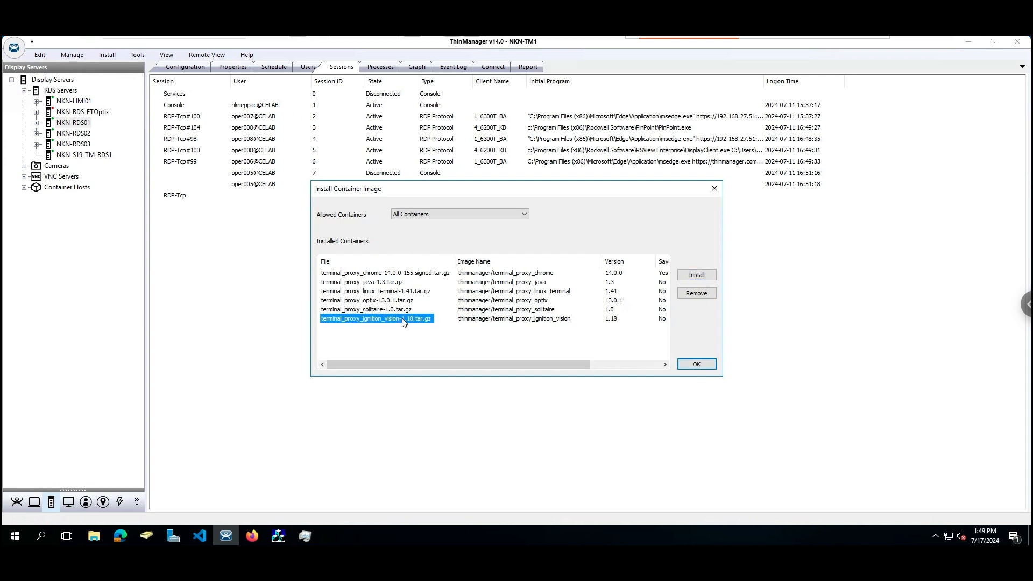
left_click(702, 365)
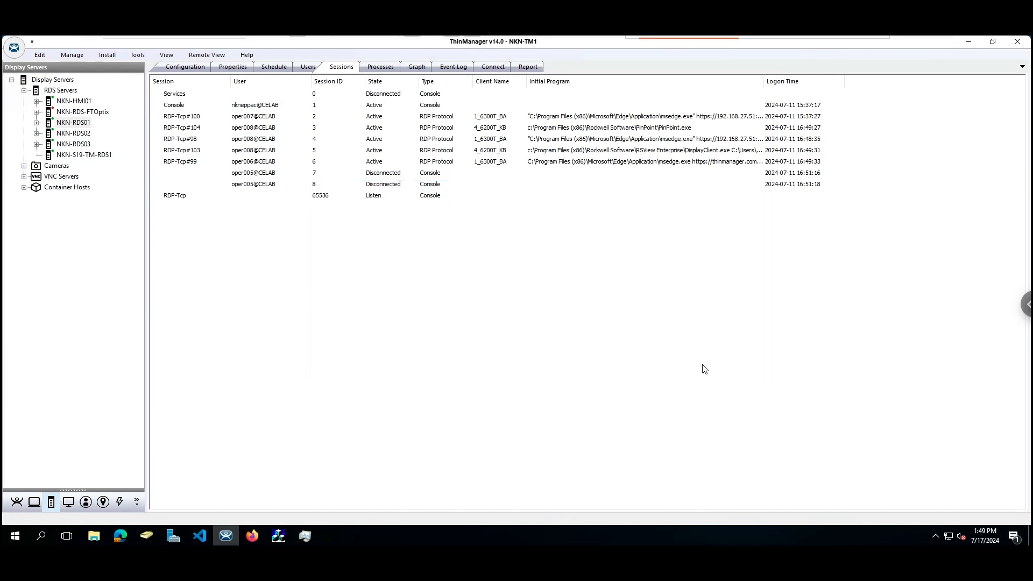
Open the IgnitionVisionClient_C wizard and keep ignition_vision as its container application
left_click(33, 502)
double_click(98, 155)
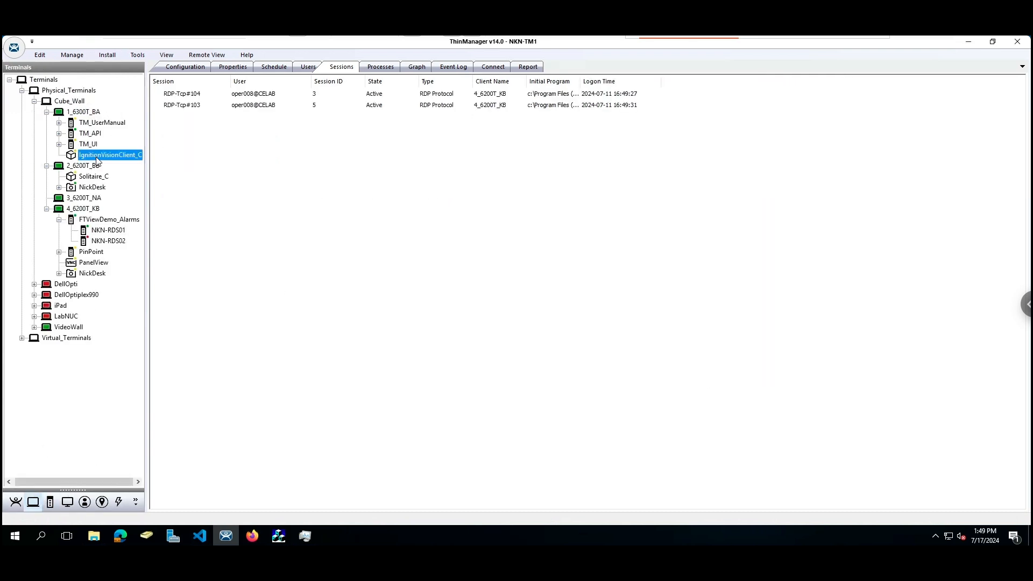
left_click(495, 408)
left_click(496, 408)
left_click(496, 407)
left_click(496, 407)
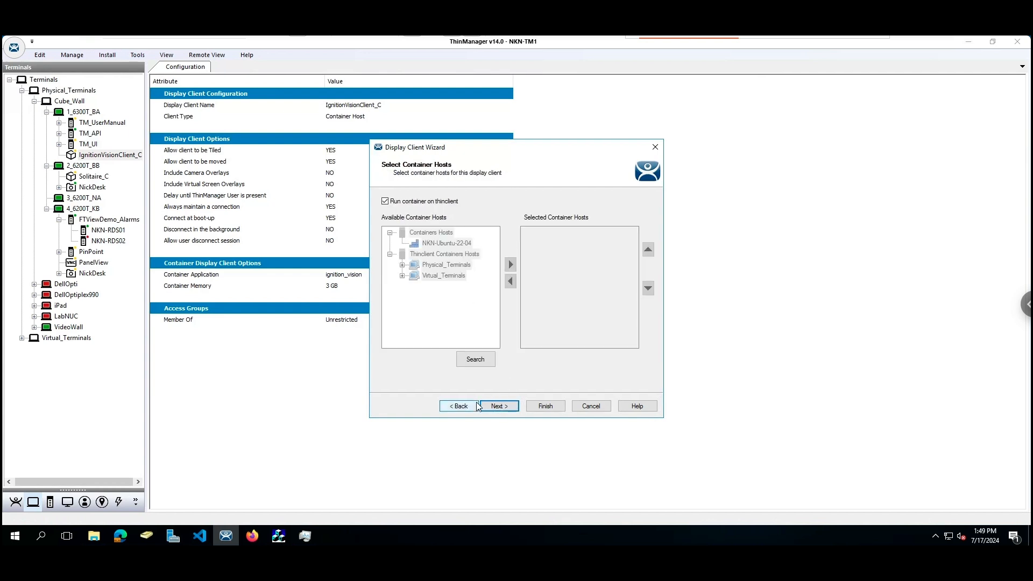
left_click(458, 406)
left_click(459, 406)
left_click(459, 406)
left_click(458, 406)
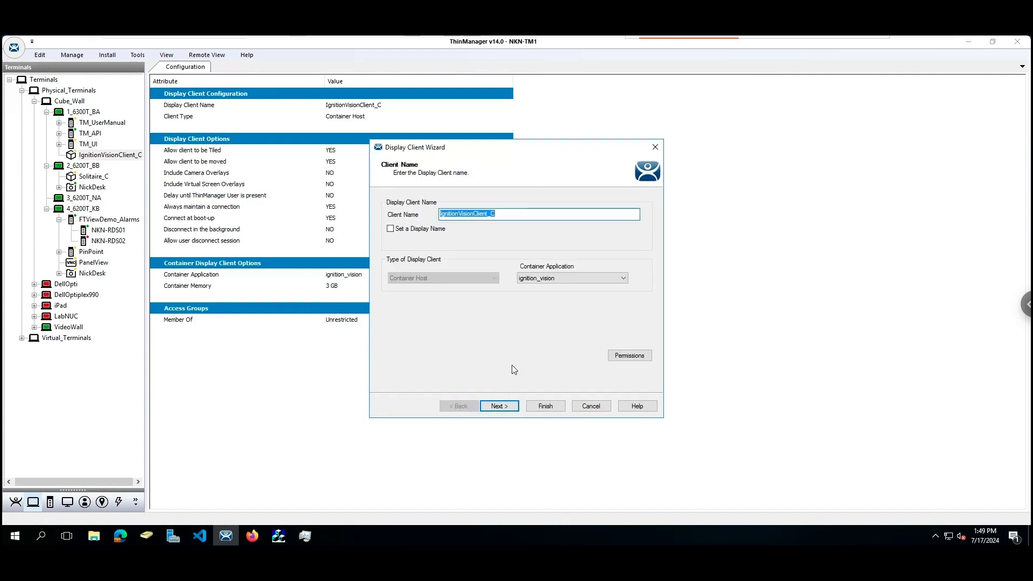
left_click(557, 276)
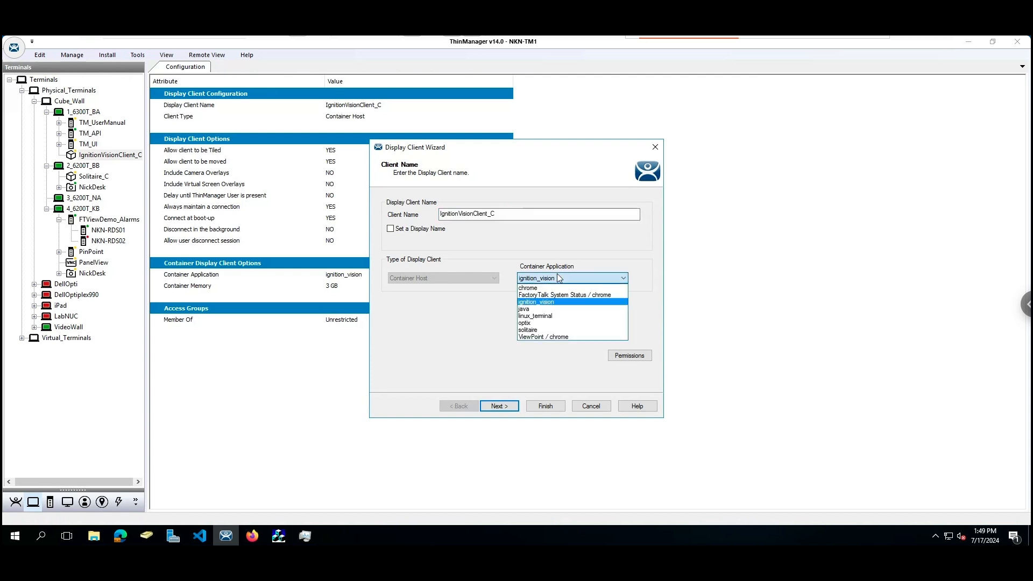
left_click(555, 303)
Give the container 2 GB memory, finish the wizard, and view terminal 1_6300T_BA
left_click(506, 407)
left_click(507, 406)
left_click(508, 407)
left_click(508, 407)
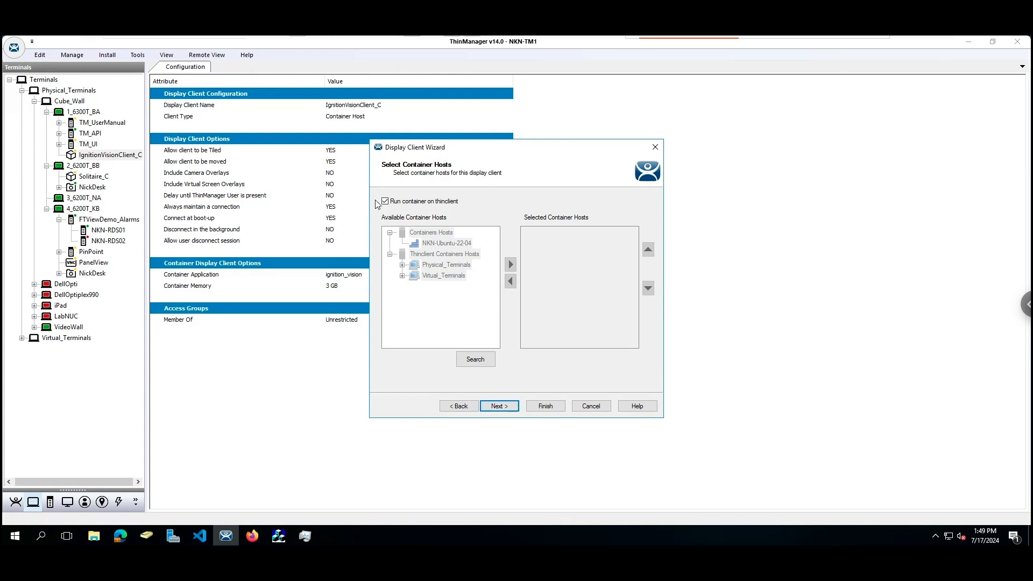
left_click(515, 407)
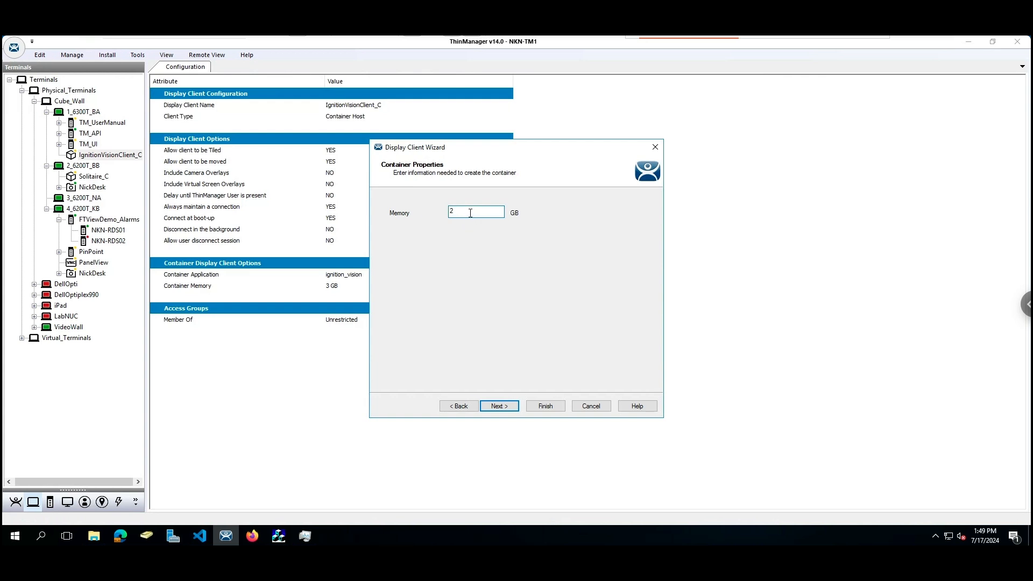
left_click(511, 408)
left_click(545, 406)
left_click(81, 112)
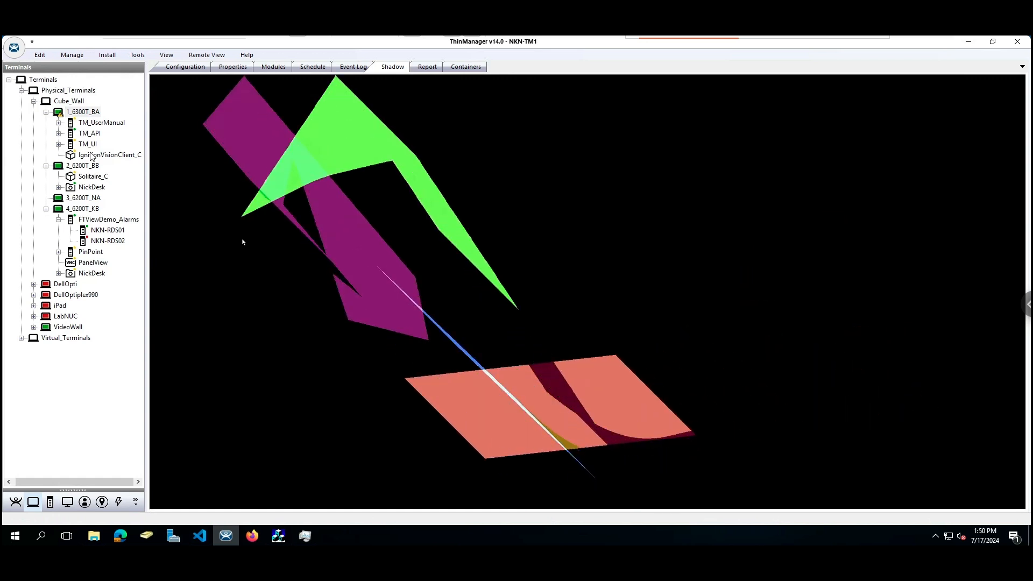
Reboot terminal 1_6300T_BA from the Tools ribbon and confirm Yes
left_click(80, 113)
left_click(138, 56)
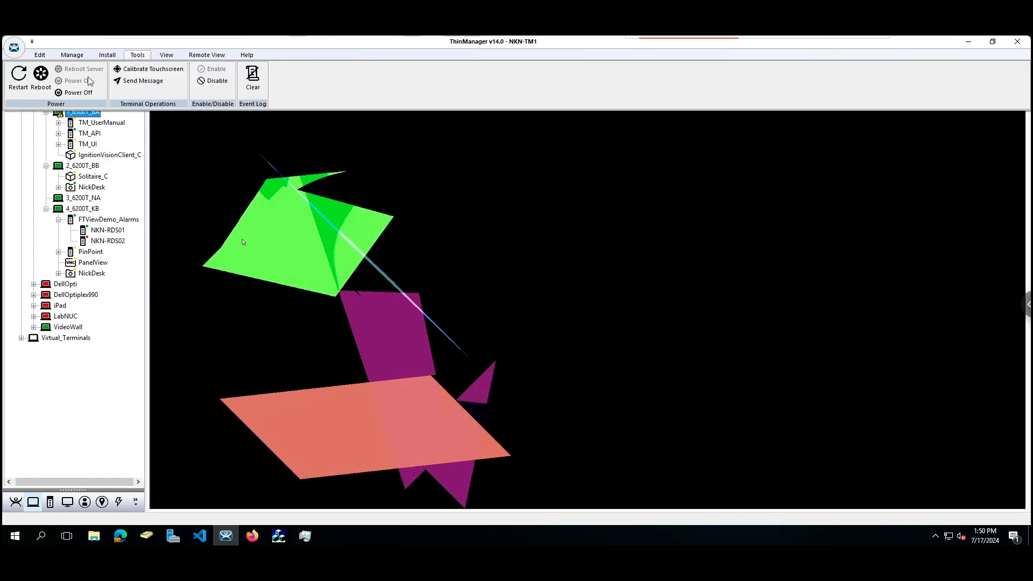
left_click(43, 79)
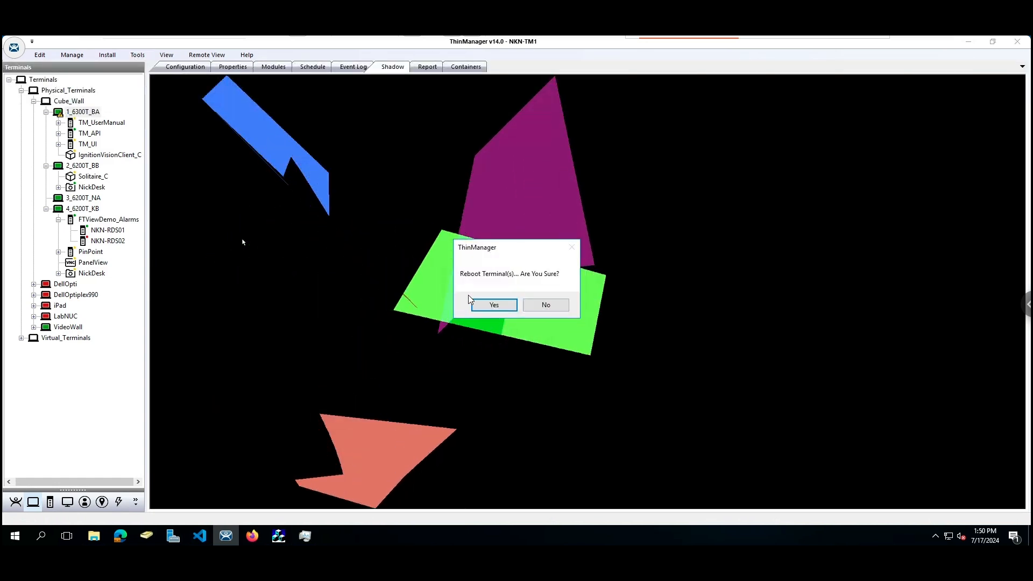
left_click(491, 305)
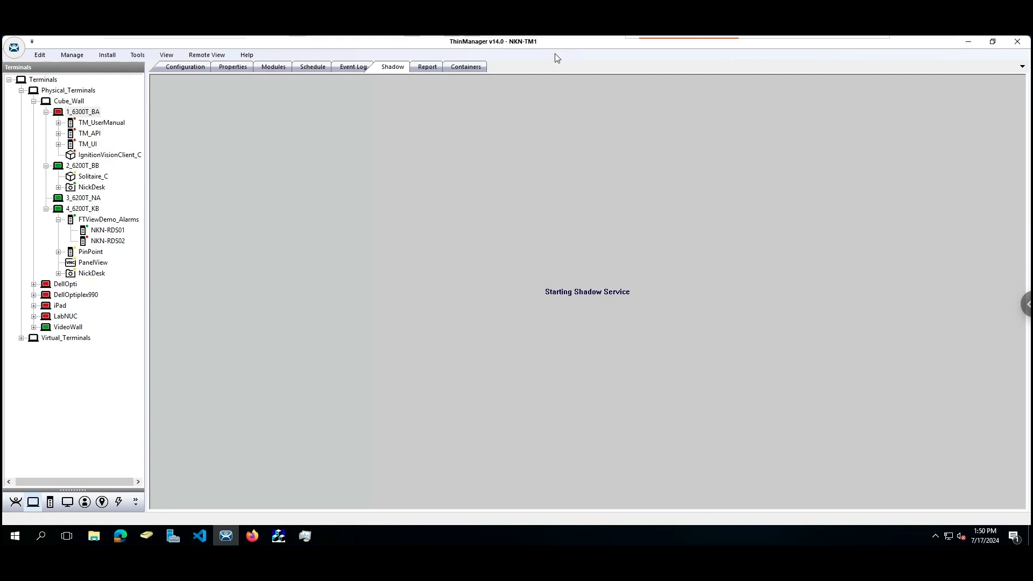
Switch to the NKN-Ubuntu-22-04 VM and bring the root container terminal forward
mouse_move(682, 39)
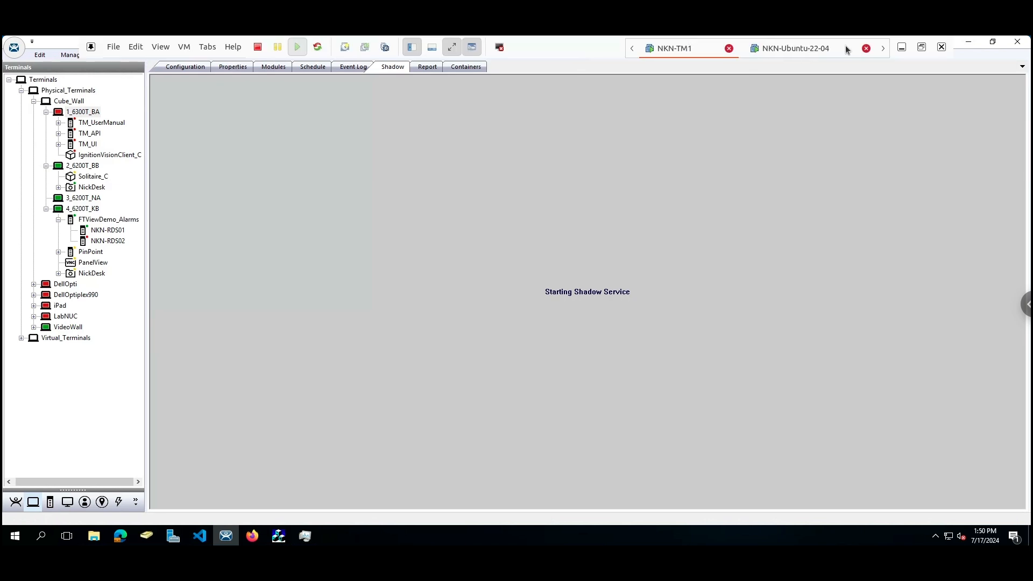
left_click(783, 50)
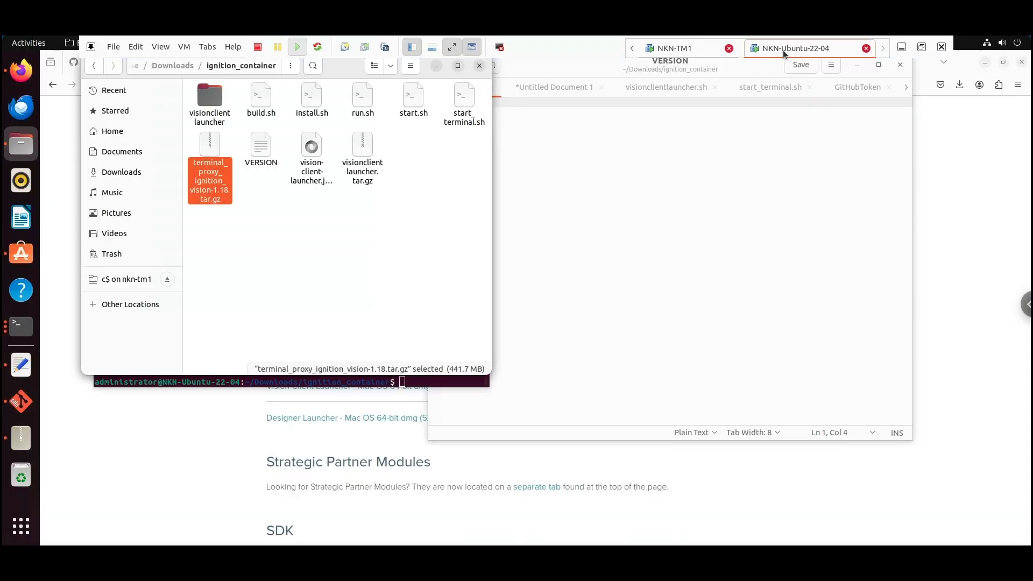
right_click(31, 330)
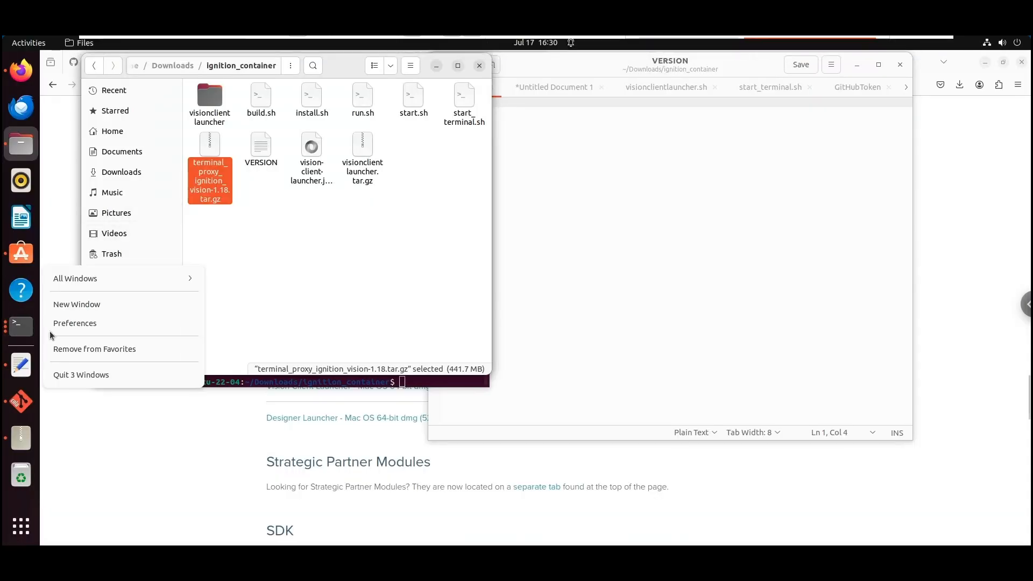
left_click(137, 279)
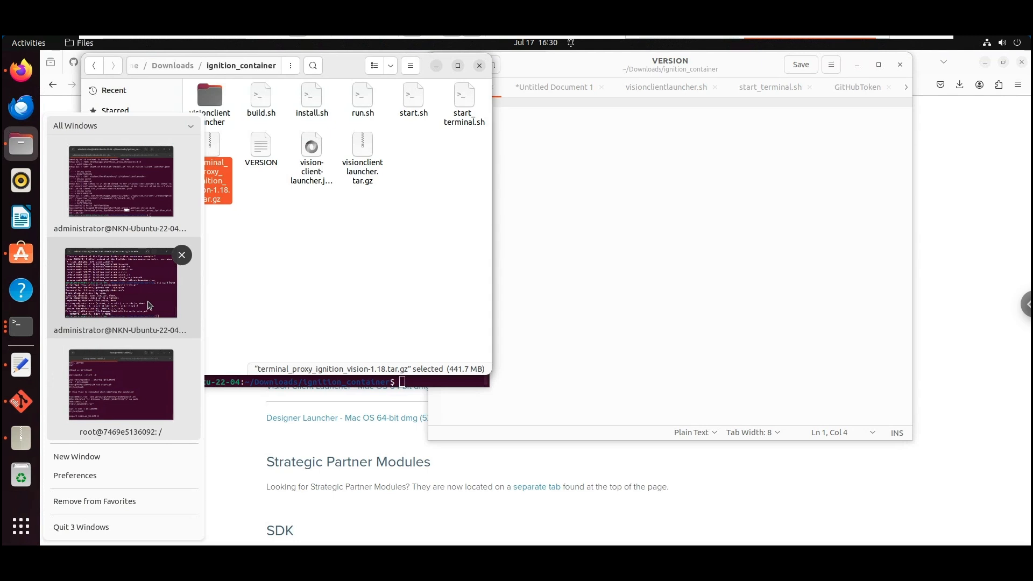
left_click(150, 375)
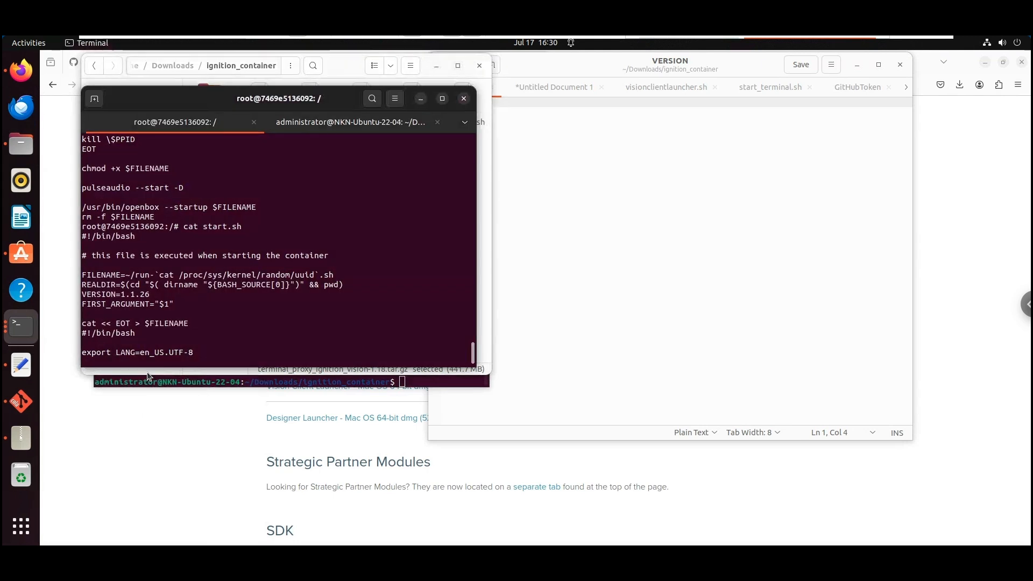
scroll(258, 335, "down", 7)
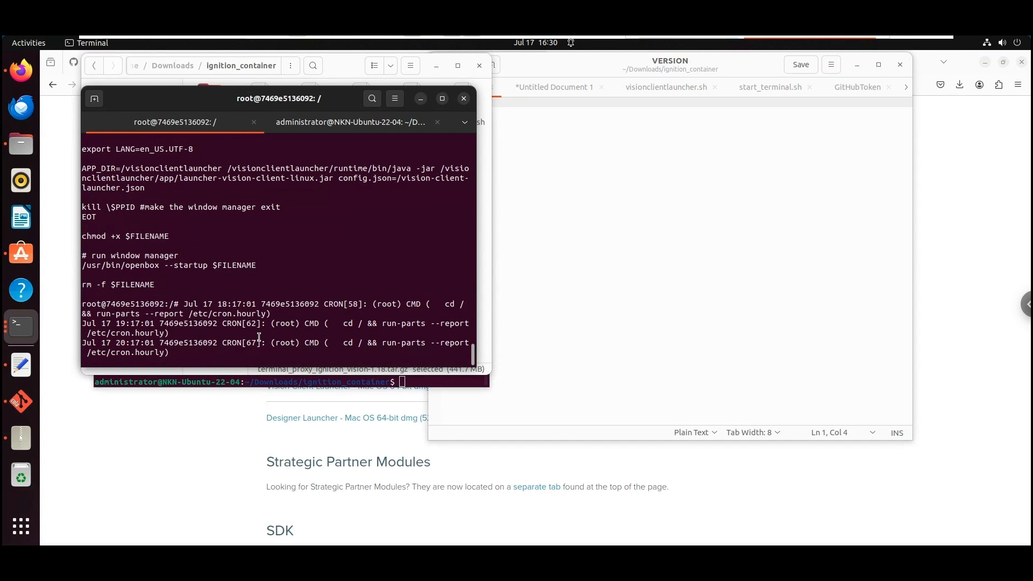
Stop the old container with Ctrl+C, quit and exit, then enter ./run.sh
key("ctrl+c")
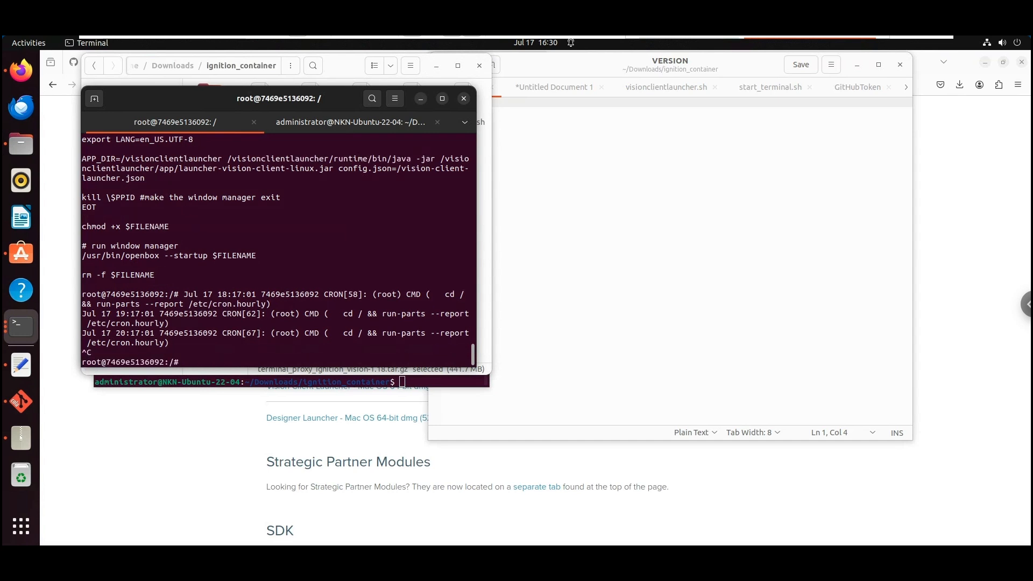
type("quit")
key("Return")
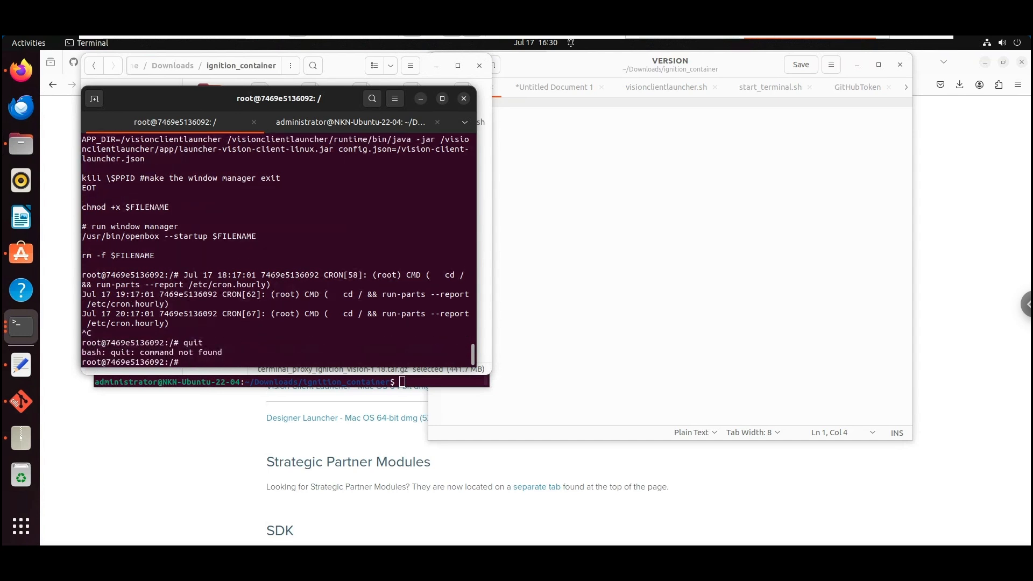
type("exit")
key("Return")
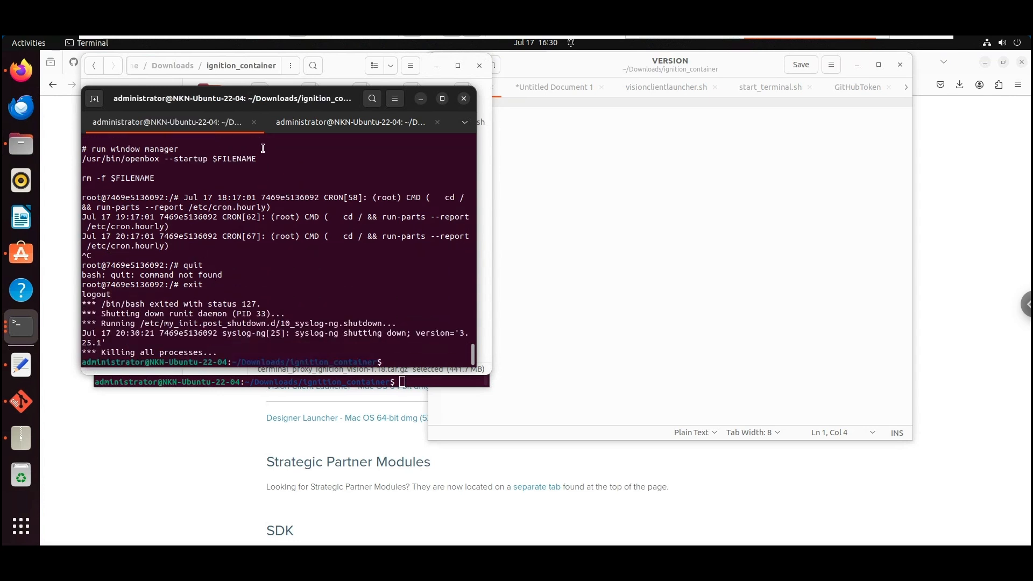
type("./run.sh")
Start the new container, list its root directory and print start.sh
key("Return")
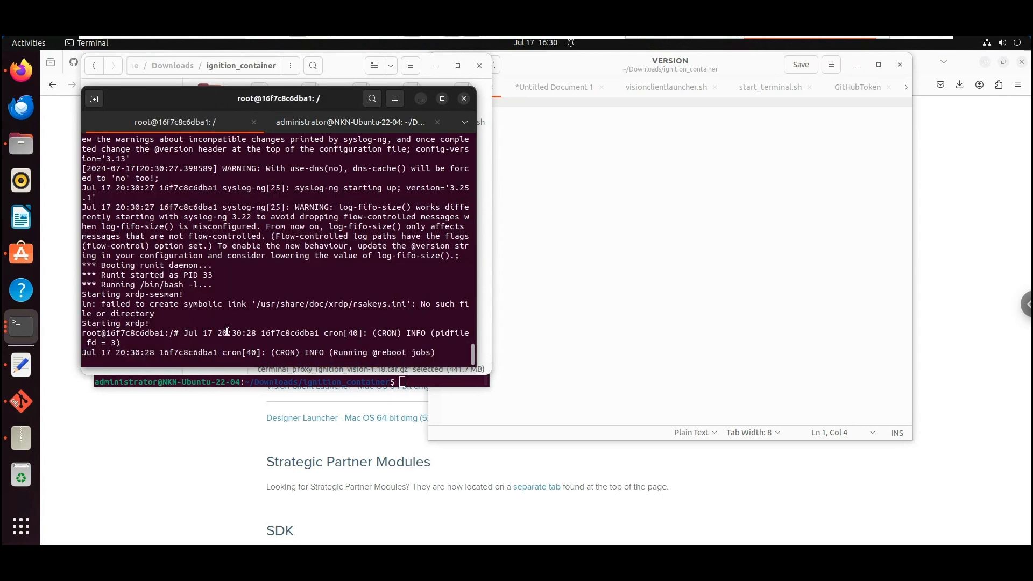
type("ls")
key("Return")
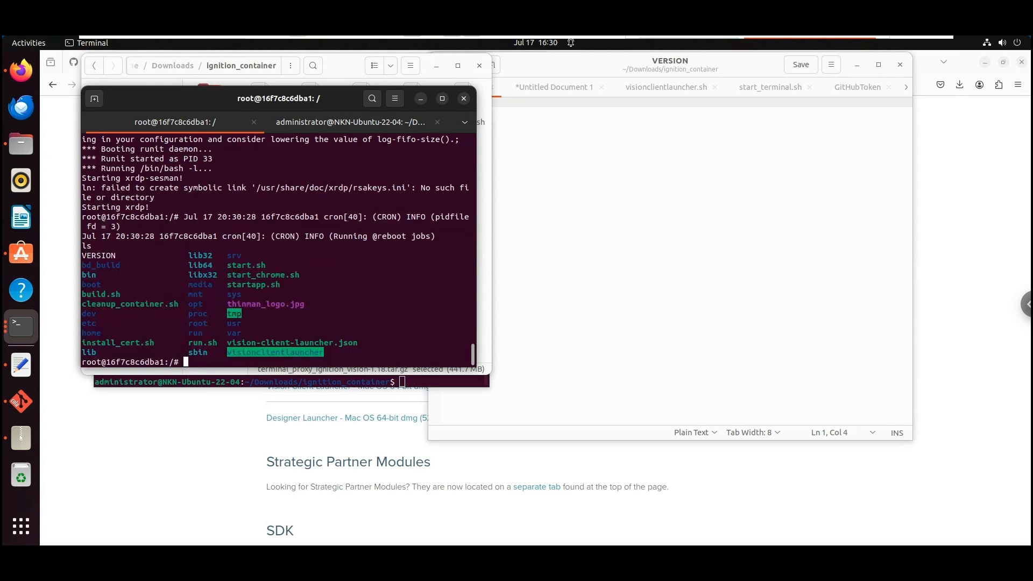
type("cat start.")
key("Tab")
key("Return")
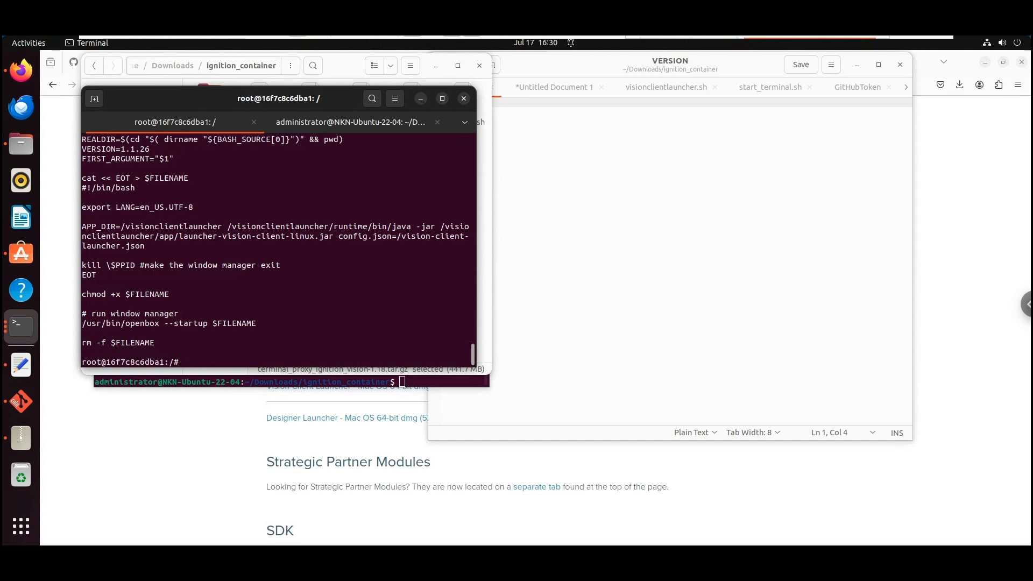
Go to /visionclientlauncher/app and list launcher-vision-client-linux.jar, launcher.png and visionclientlauncher.sh
type("cd /visioncli")
key("Tab")
key("Return")
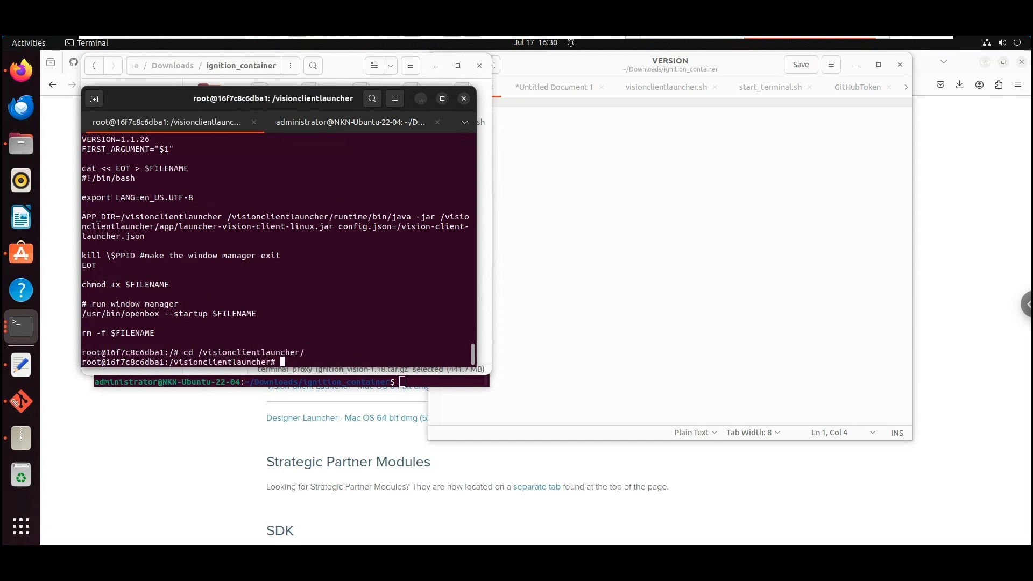
type("ls")
key("Return")
type("cd a")
key("Tab")
key("Return")
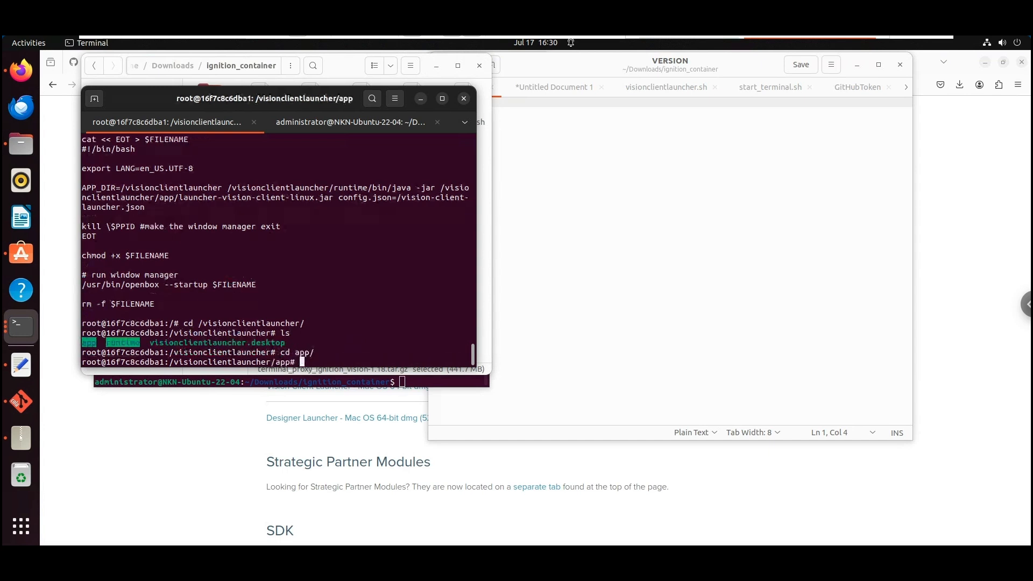
type("ls")
key("Return")
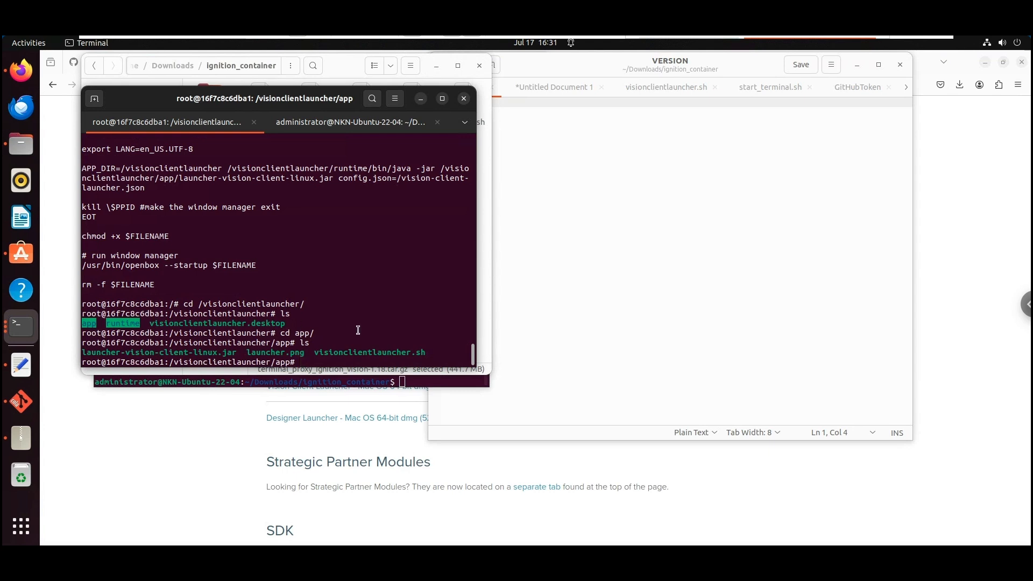
left_click_drag(232, 353, 63, 349)
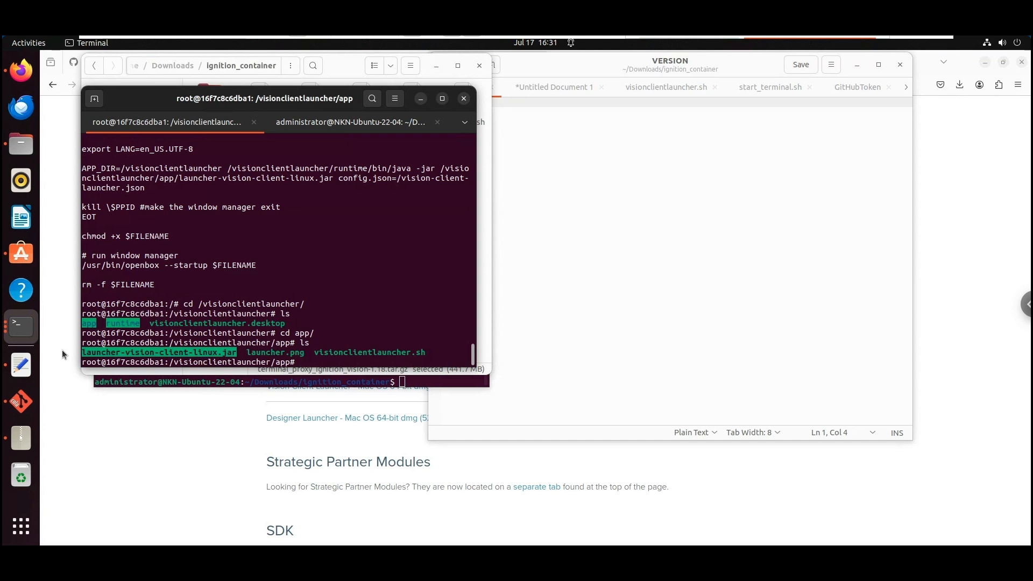
left_click(366, 363)
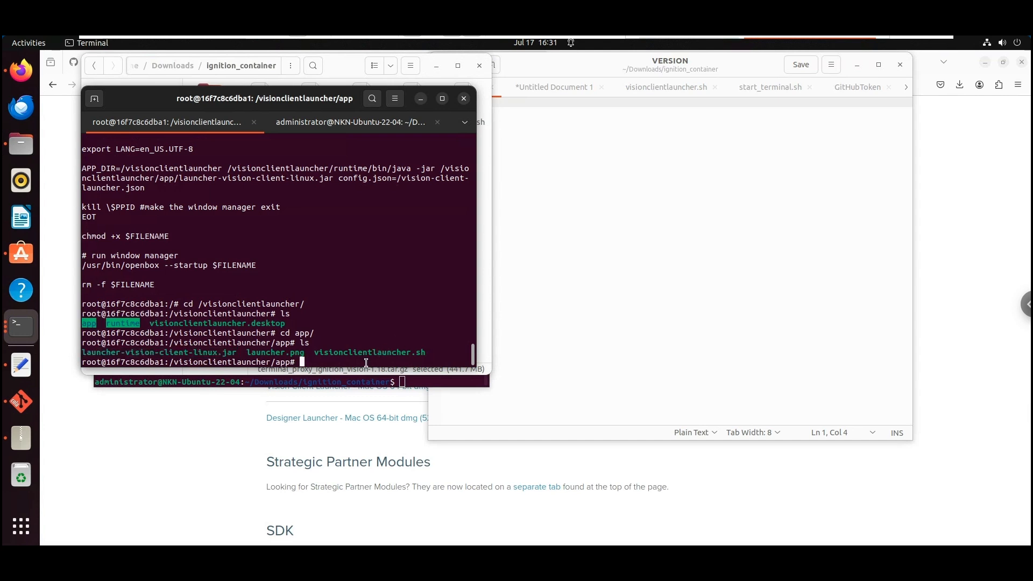
Recall the xfreerdp localhost:3390 command in the administrator shell and highlight its 'lxterminal' argument
left_click(348, 128)
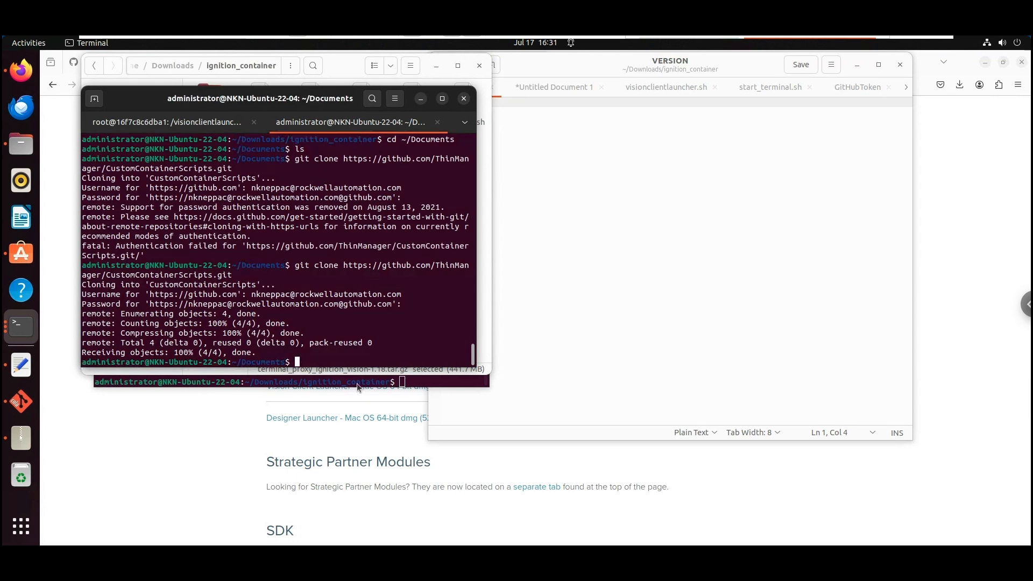
key("Up")
key("Up")
key("Up")
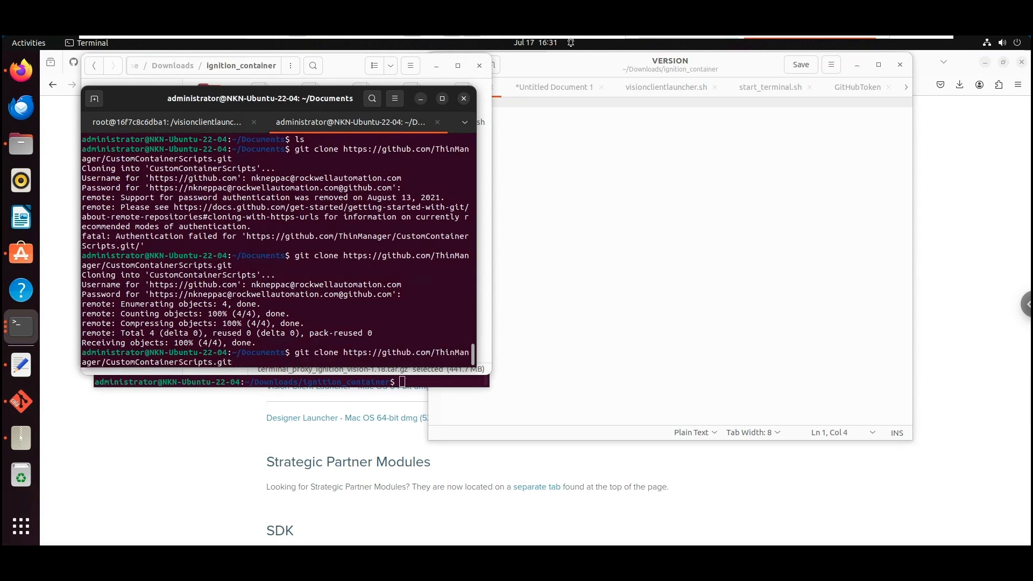
key("Up")
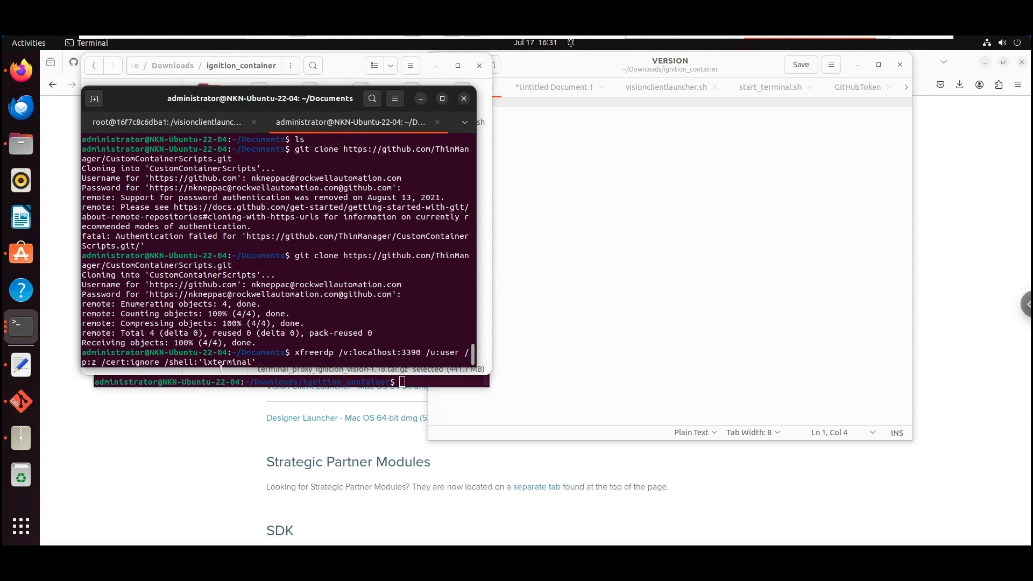
left_click_drag(205, 363, 253, 362)
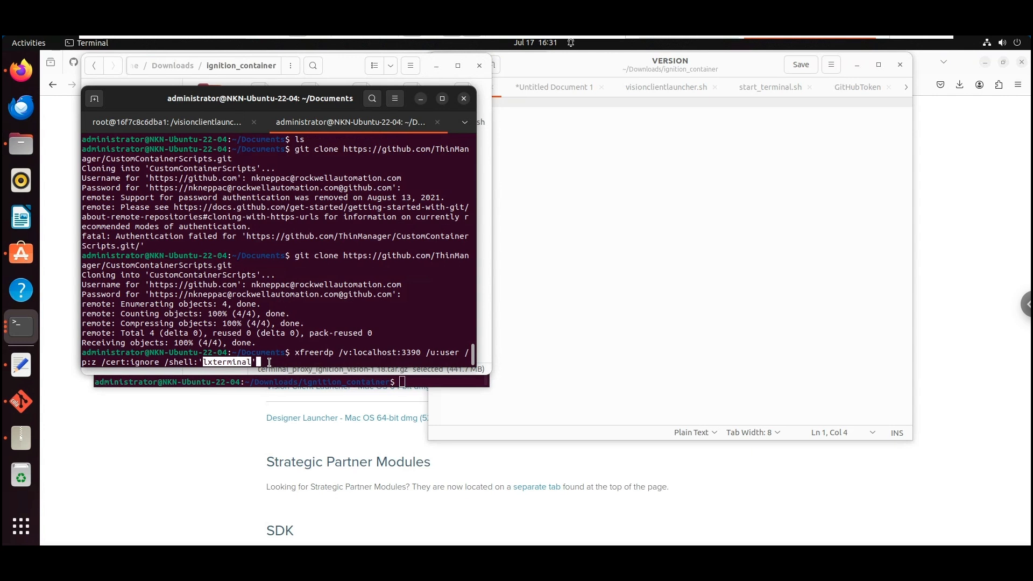
left_click(337, 74)
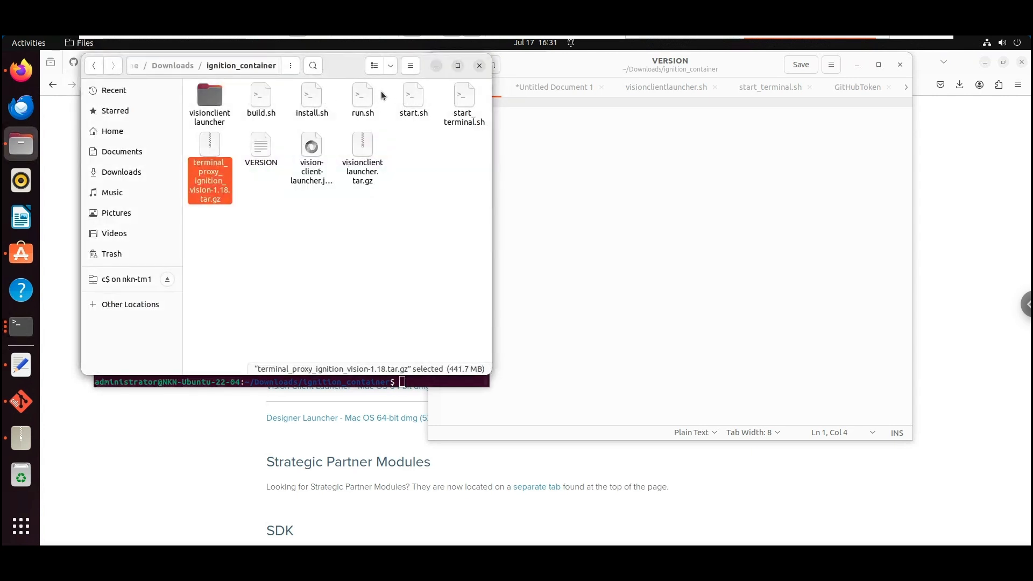
Open run.sh in Text Editor and highlight the 3390:3389 port mapping, password setting and image name
double_click(368, 98)
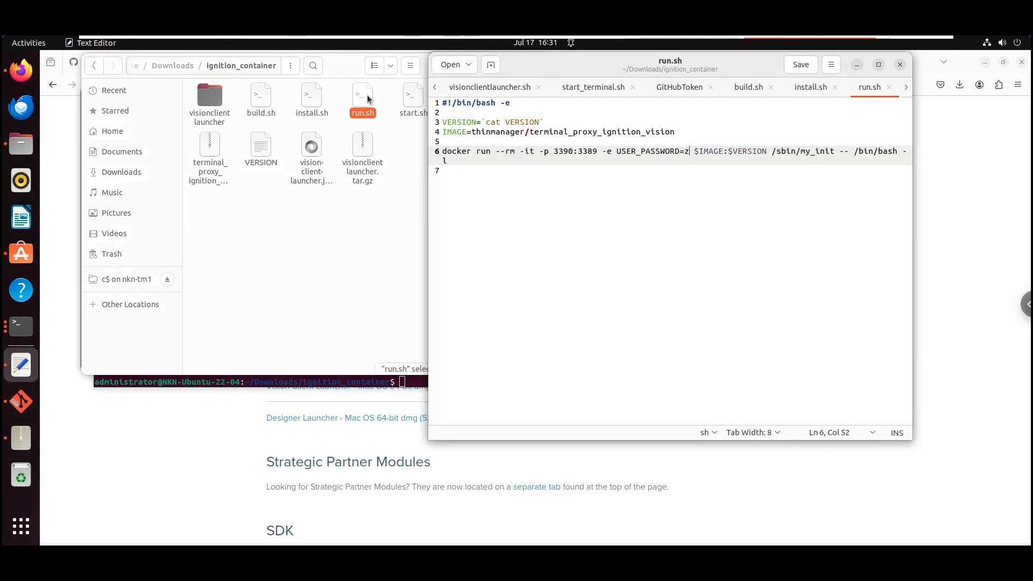
left_click(564, 152)
left_click(590, 154)
double_click(563, 152)
left_click_drag(627, 155, 686, 164)
left_click(683, 167)
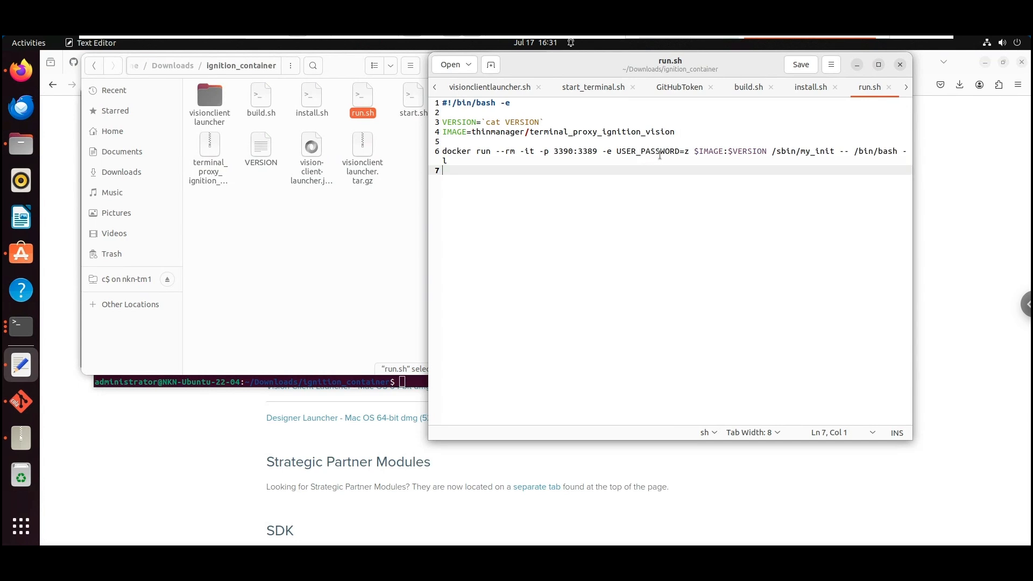
left_click_drag(689, 152, 628, 151)
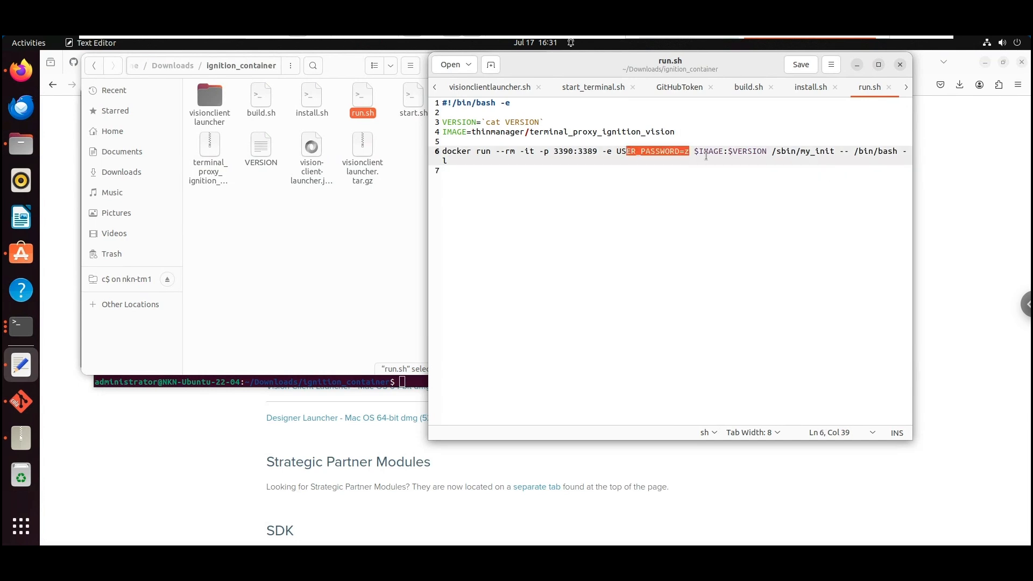
left_click_drag(531, 132, 674, 132)
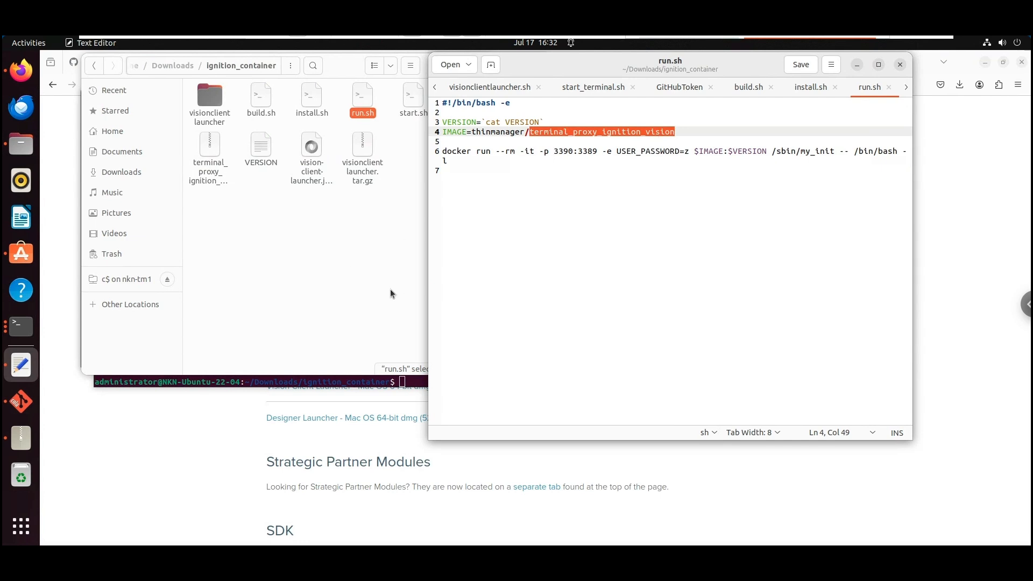
left_click(401, 380)
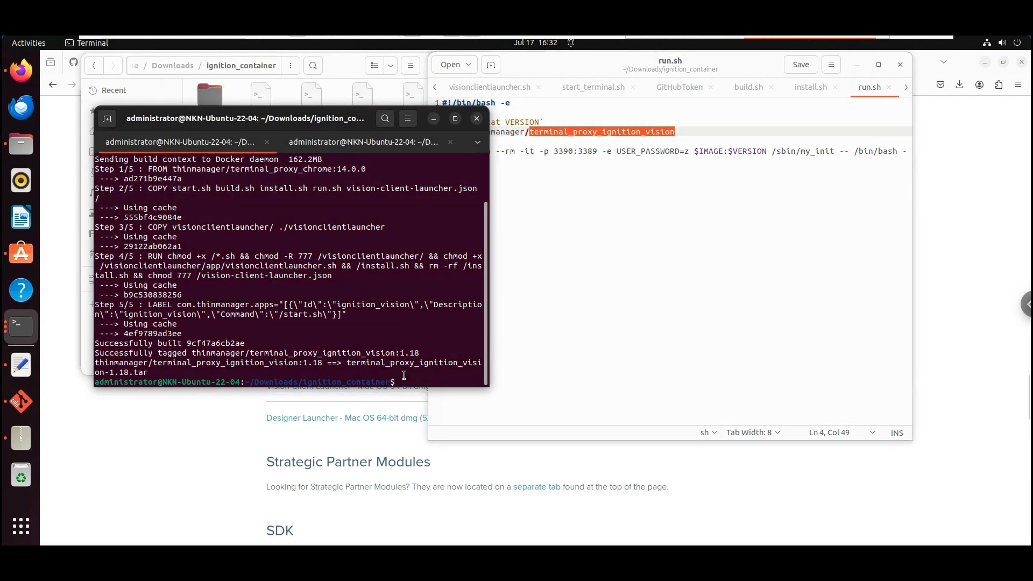
left_click(341, 142)
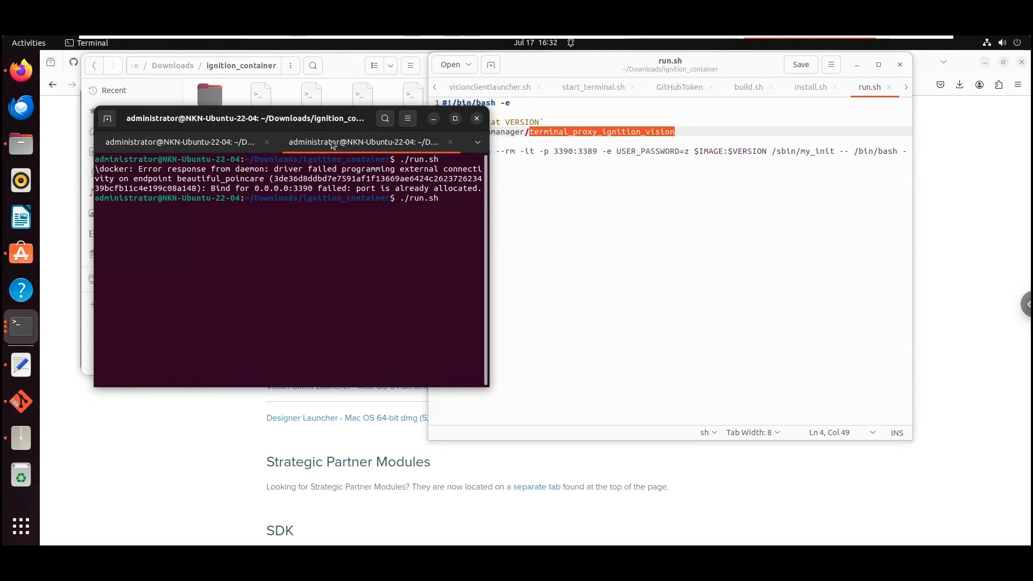
Close the run.sh terminal, run xfreerdp to localhost:3390, then run ./start.sh remotely
left_click(478, 119)
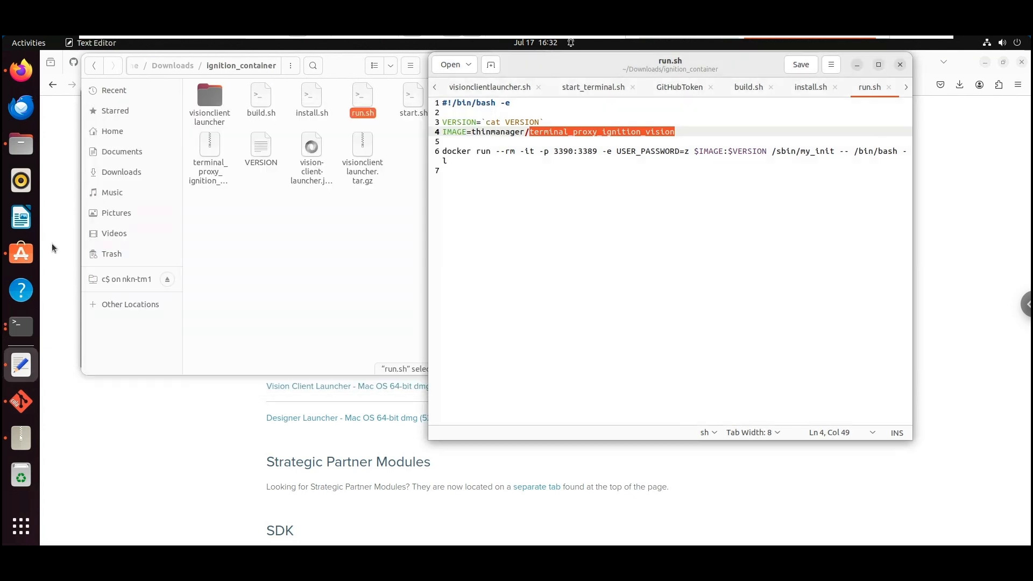
left_click(21, 326)
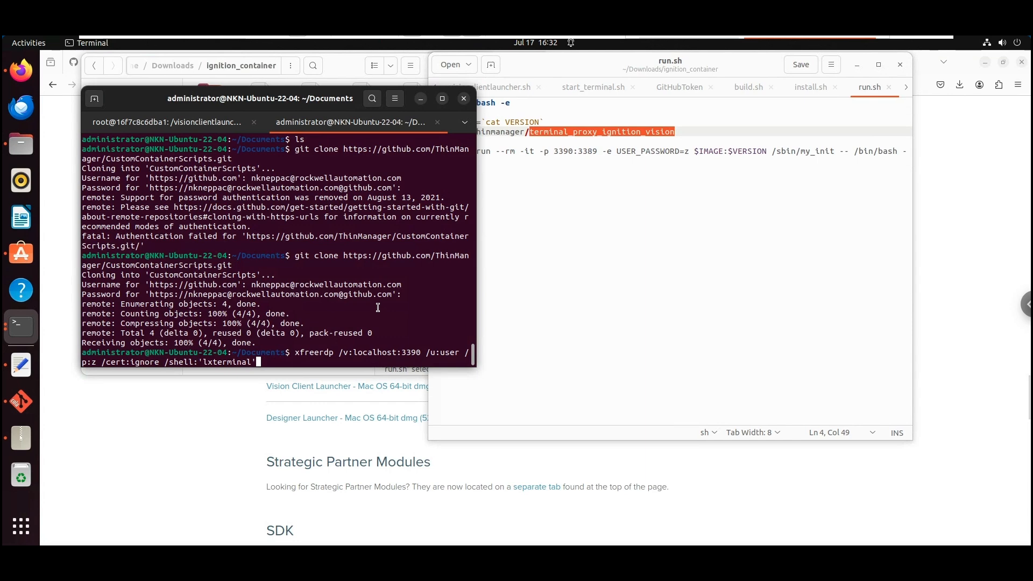
key("Return")
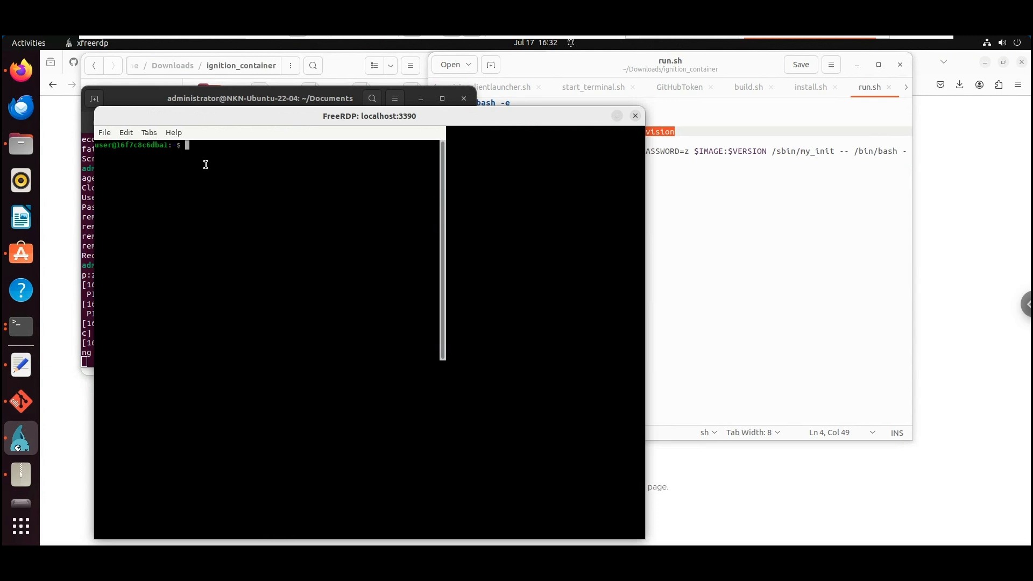
type("./")
key("BackSpace")
key("BackSpace")
type("/start.sh")
key("Return")
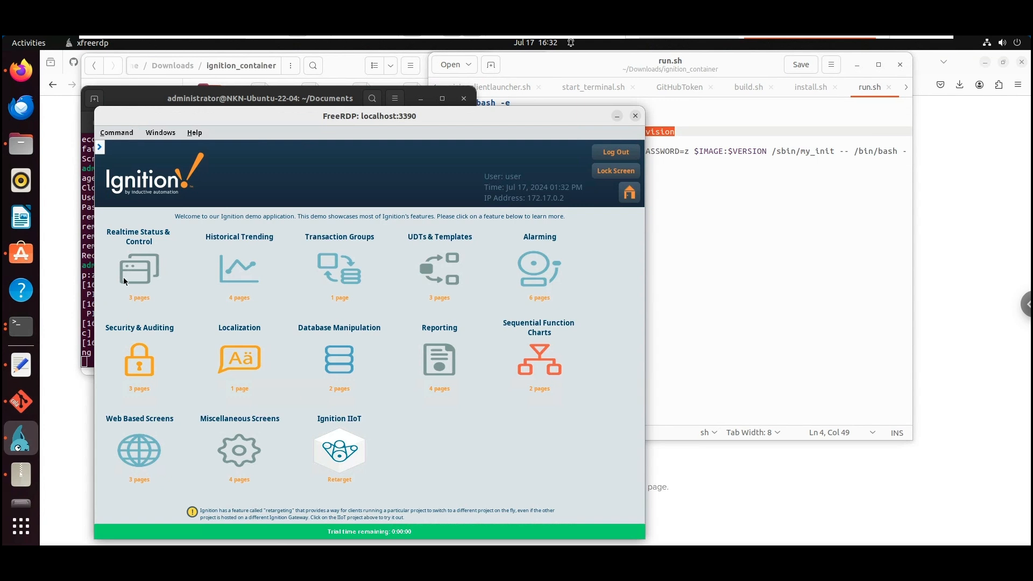
Open Aquarium under Realtime Status & Control, page forward to Transaction Groups, then back to Aquarium
left_click(141, 269)
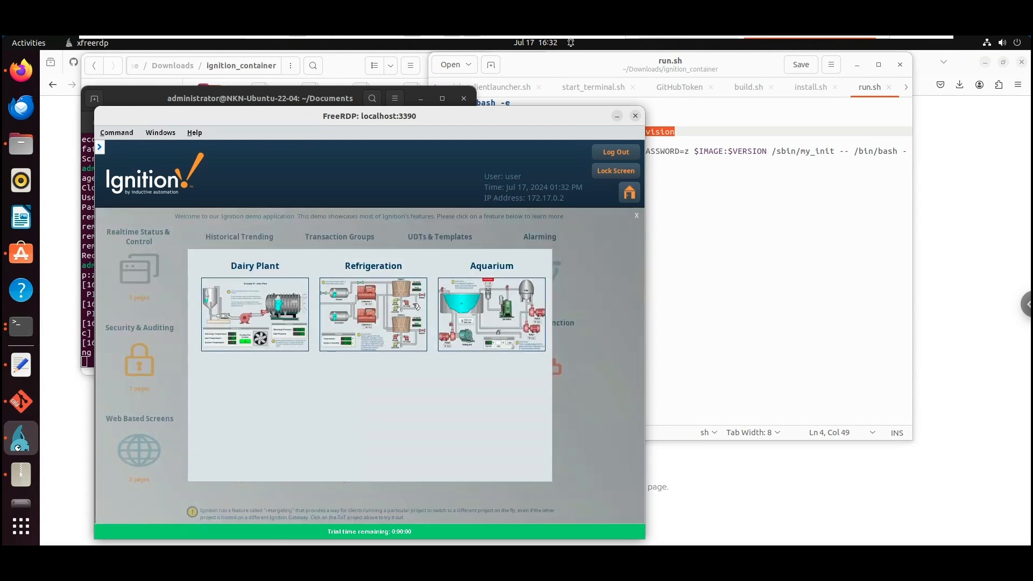
left_click(473, 306)
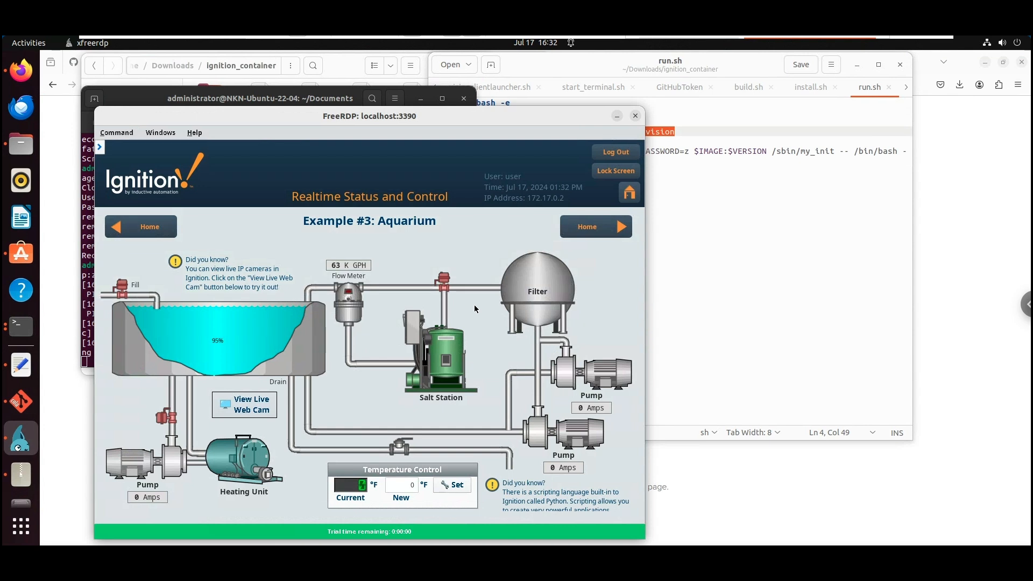
left_click(597, 232)
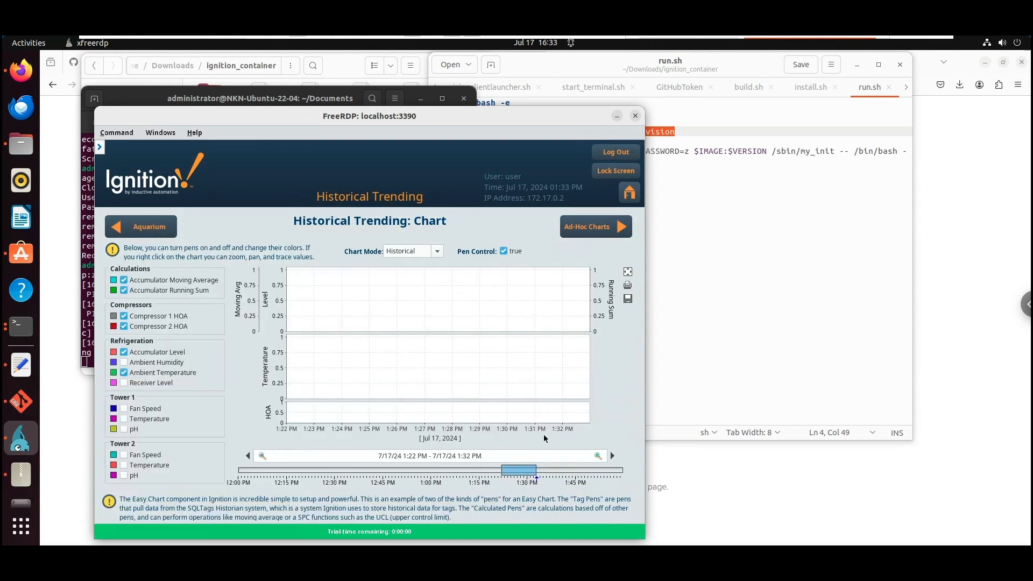
left_click(600, 233)
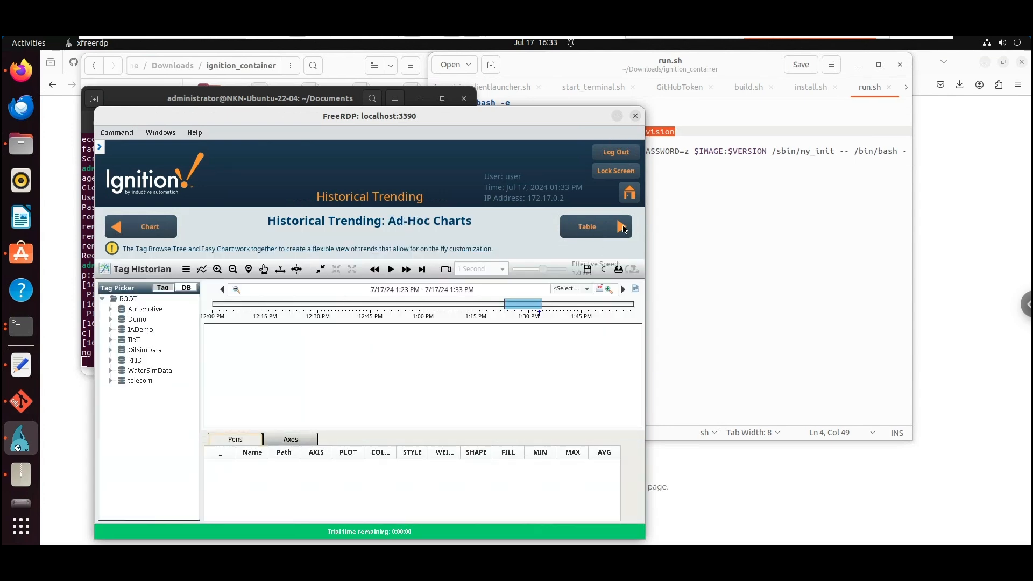
left_click(604, 231)
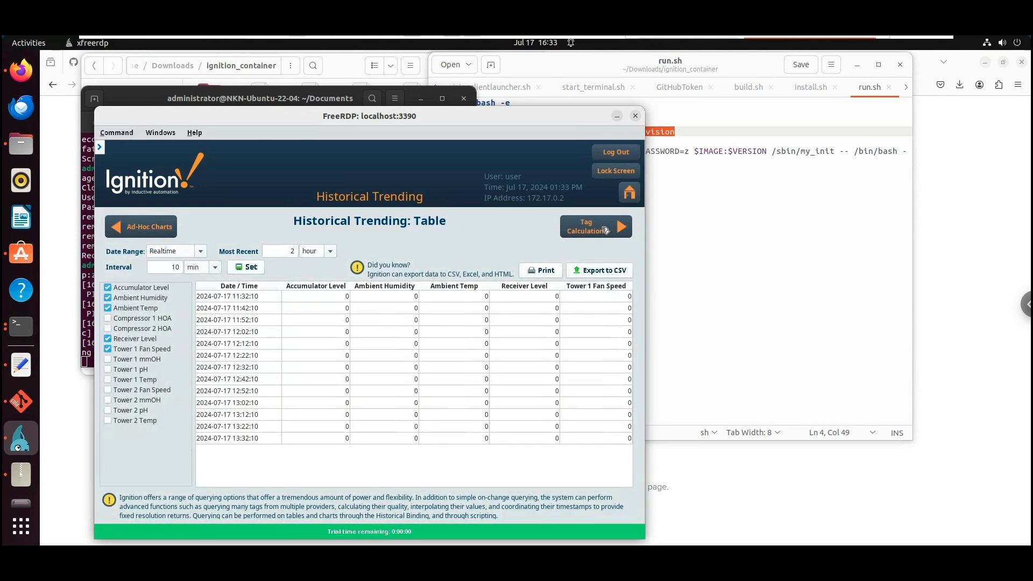
left_click(606, 231)
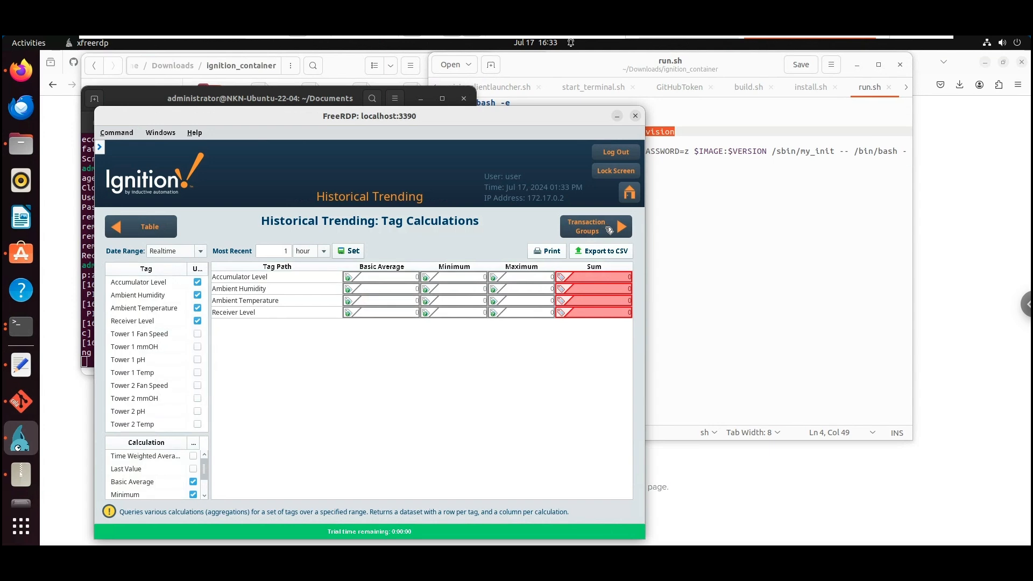
left_click(608, 231)
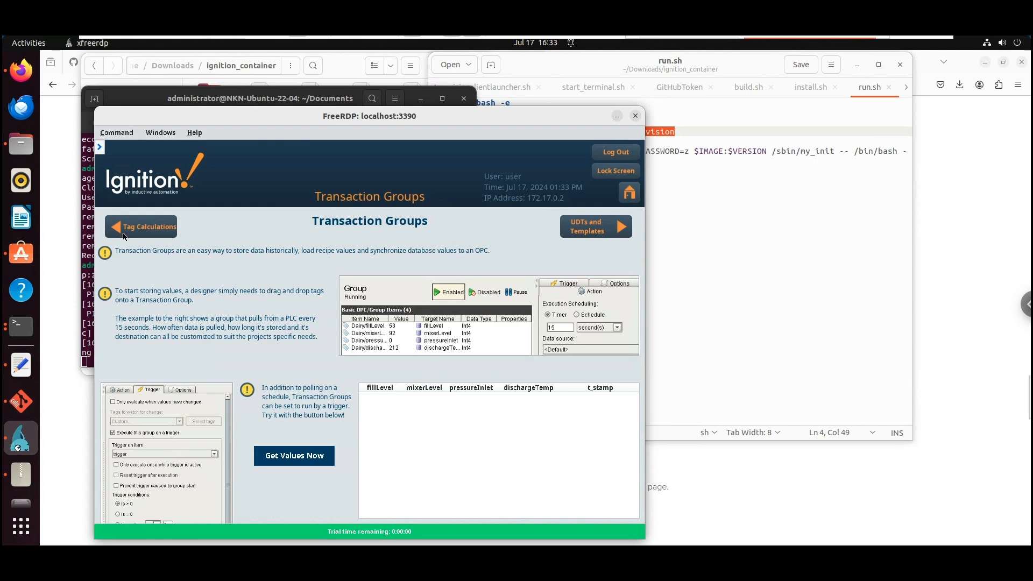
left_click(132, 234)
left_click(132, 235)
left_click(132, 234)
left_click(132, 233)
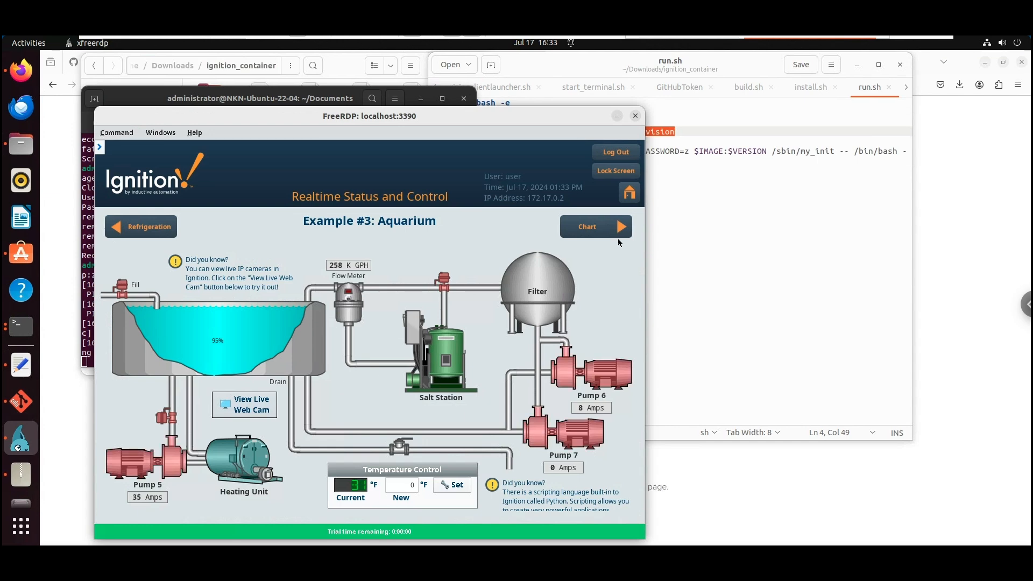
Close the FreeRDP session and exit the container's root shell to shut it down
left_click(635, 117)
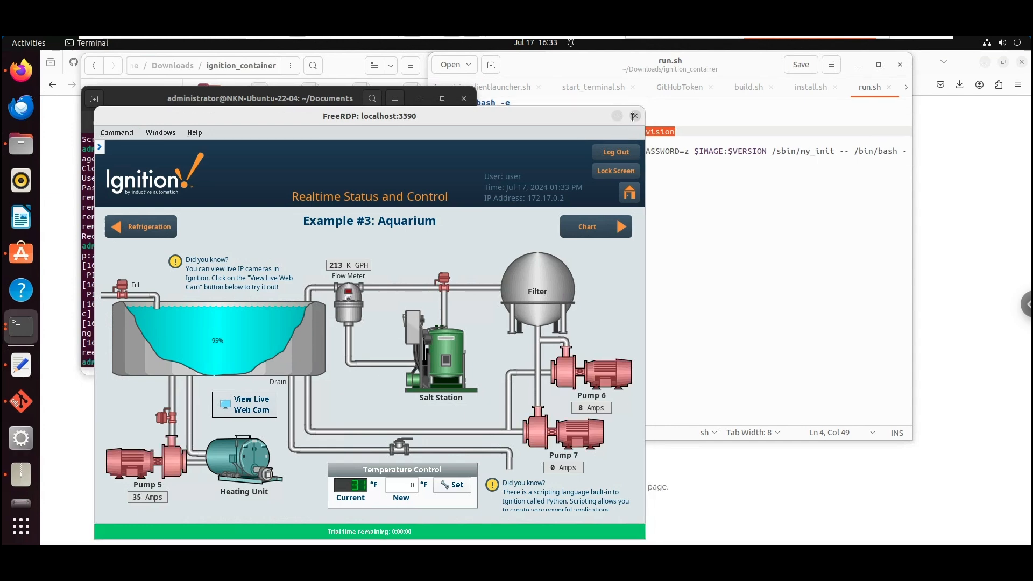
left_click(223, 124)
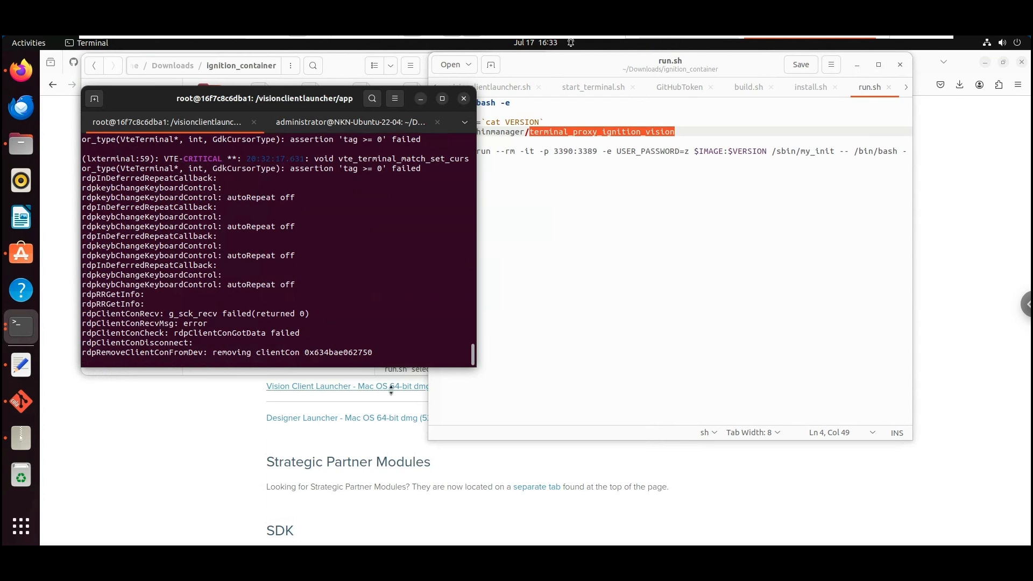
type("exit")
key("Return")
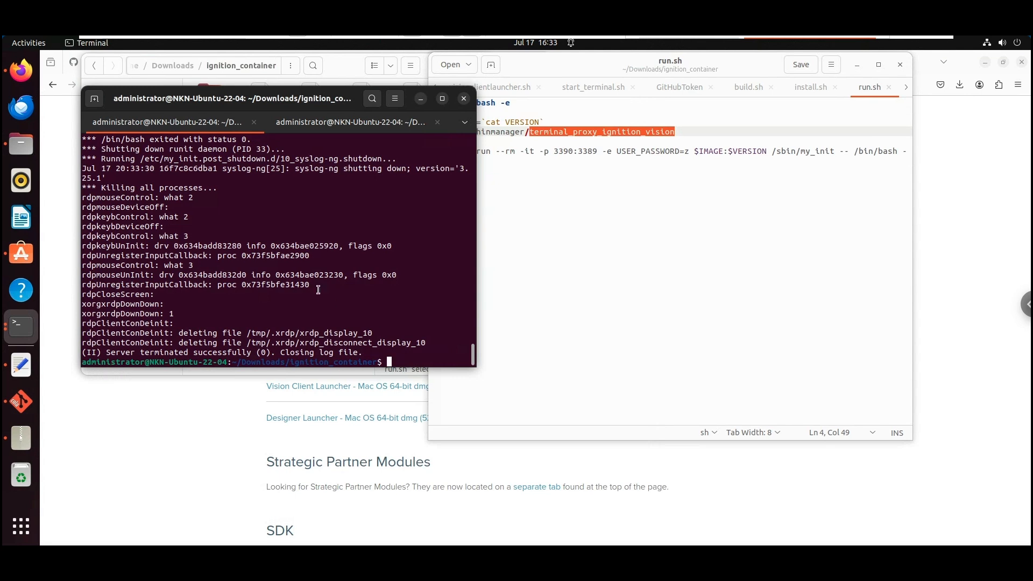
Run sudo docker images with the administrator password to list all Docker images
type("docker i")
key("Home")
type("sudo docker image")
key("Return")
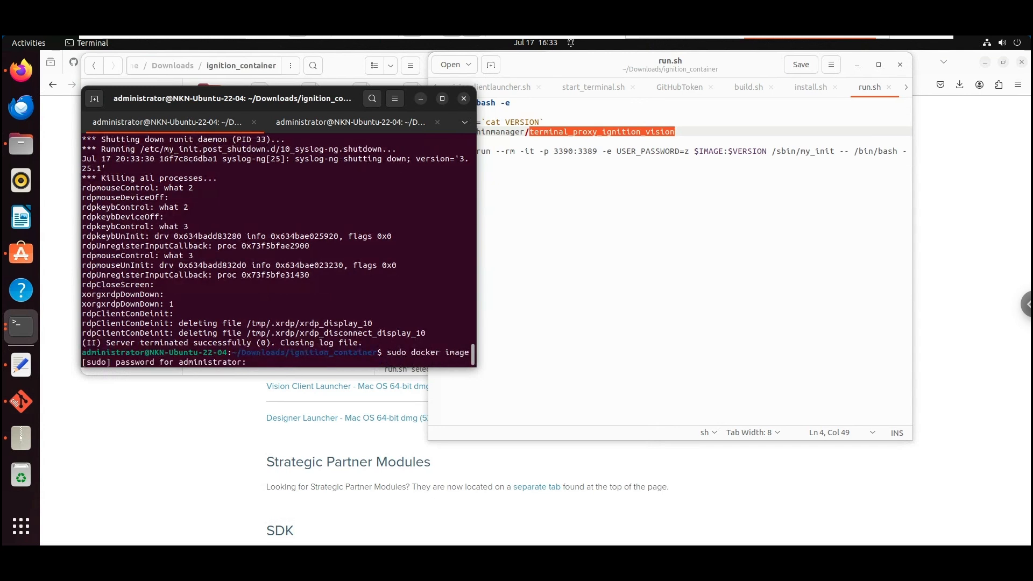
key("Return")
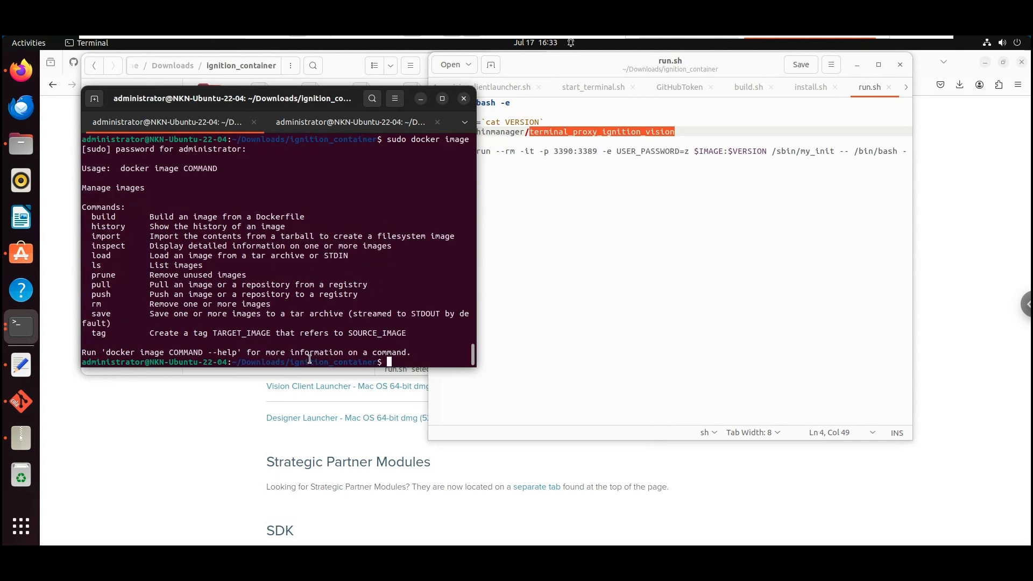
key("Up")
key("Return")
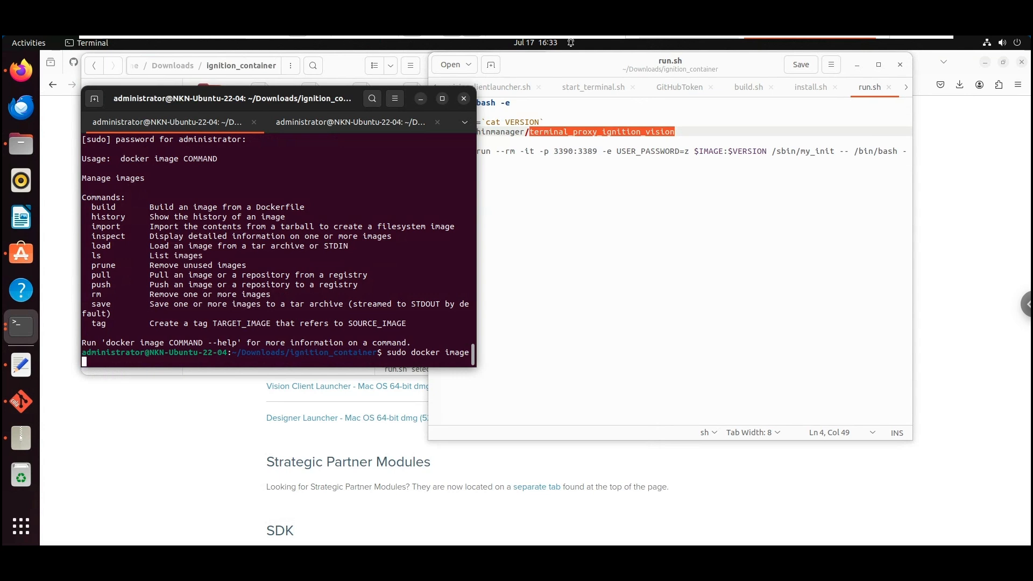
type("s")
key("Return")
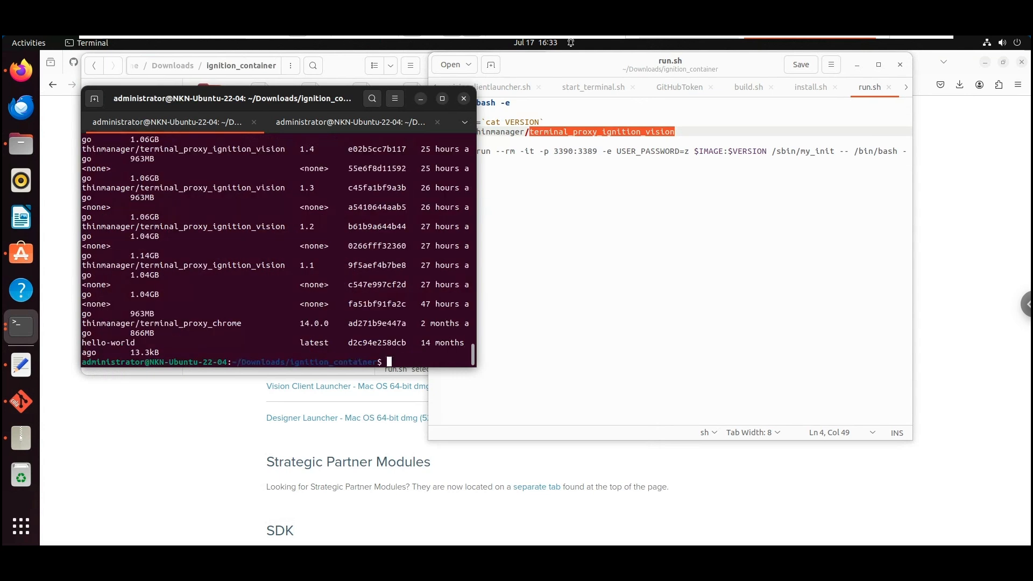
Maximize the terminal, highlight the terminal_proxy_chrome 14.0.0 and hello-world rows, then return to Firefox
double_click(294, 110)
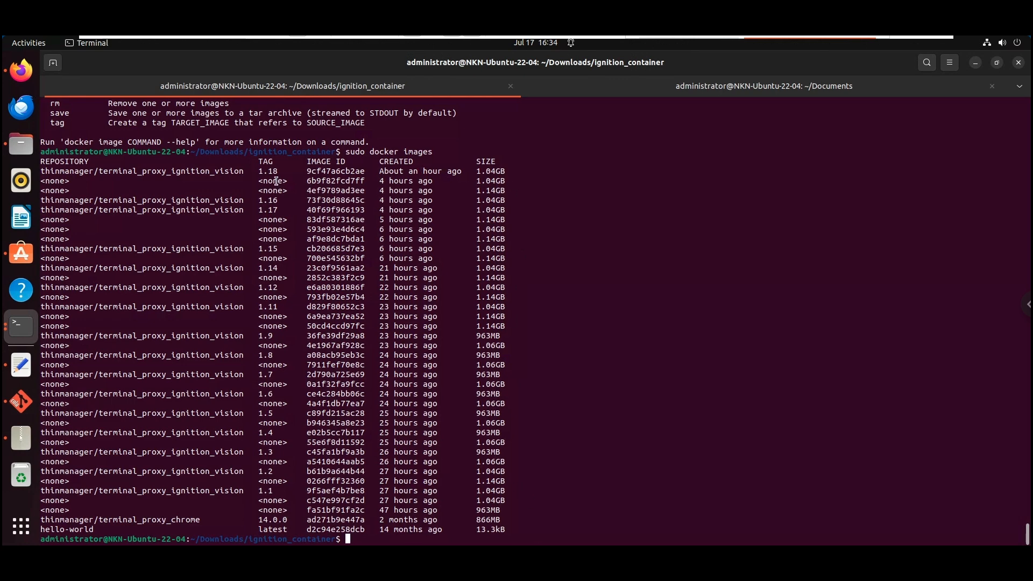
left_click_drag(42, 173, 628, 518)
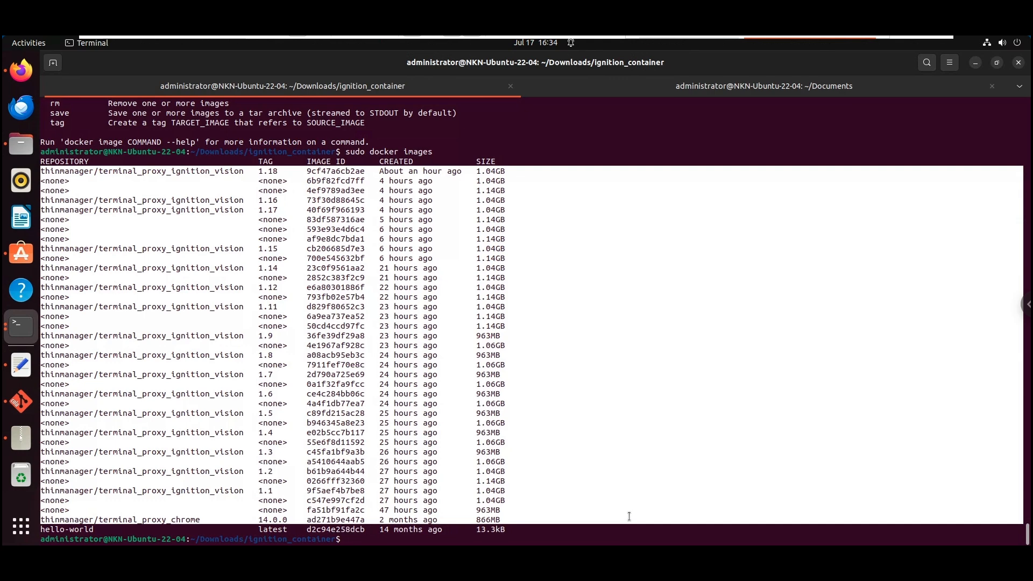
left_click(41, 535)
left_click_drag(46, 521, 498, 519)
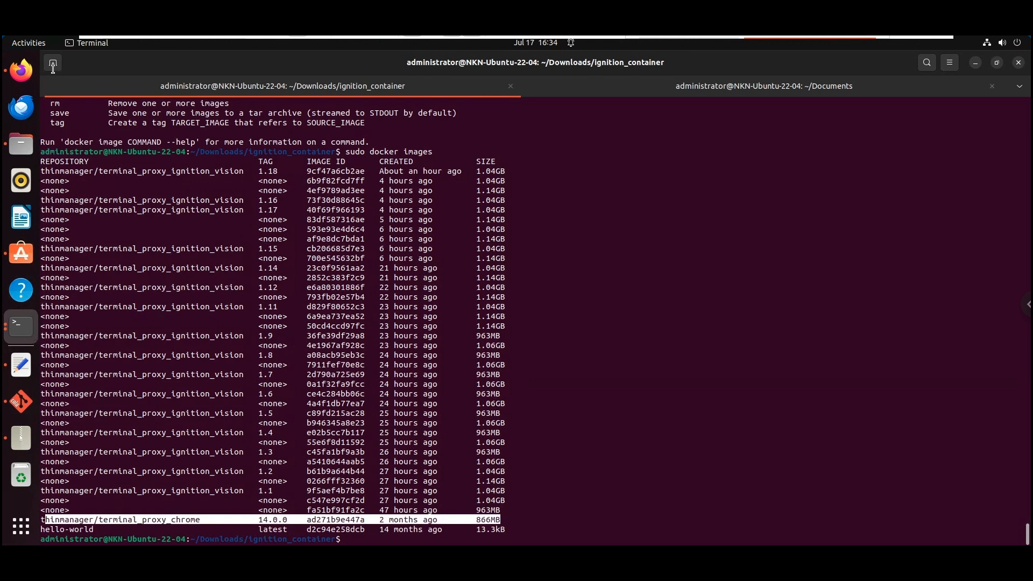
left_click(18, 74)
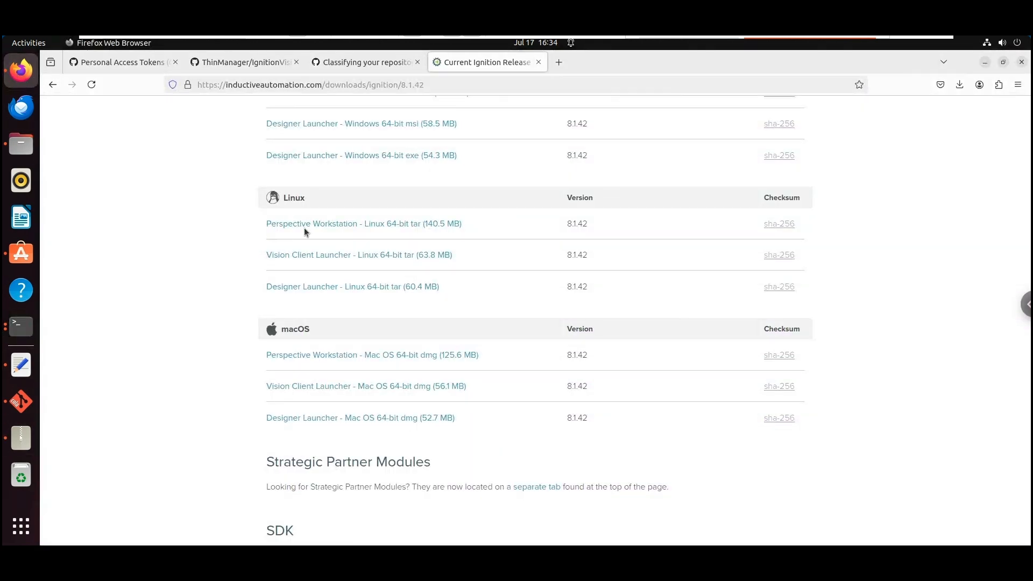
Note filename.tar.gz in README step 6, then browse downloads.thinmanager.com's Container Images in a new tab
left_click(195, 64)
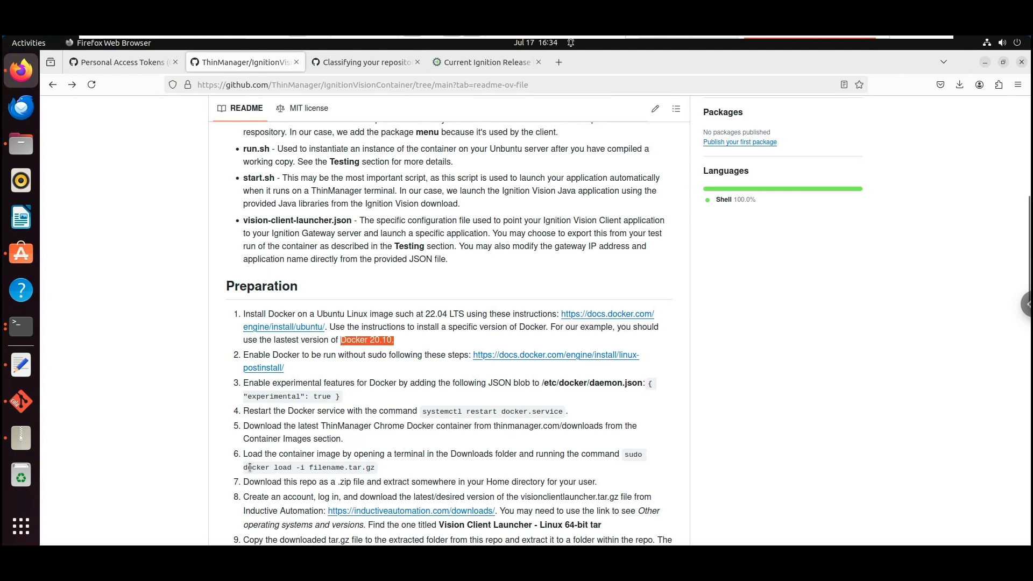
left_click_drag(310, 468, 373, 468)
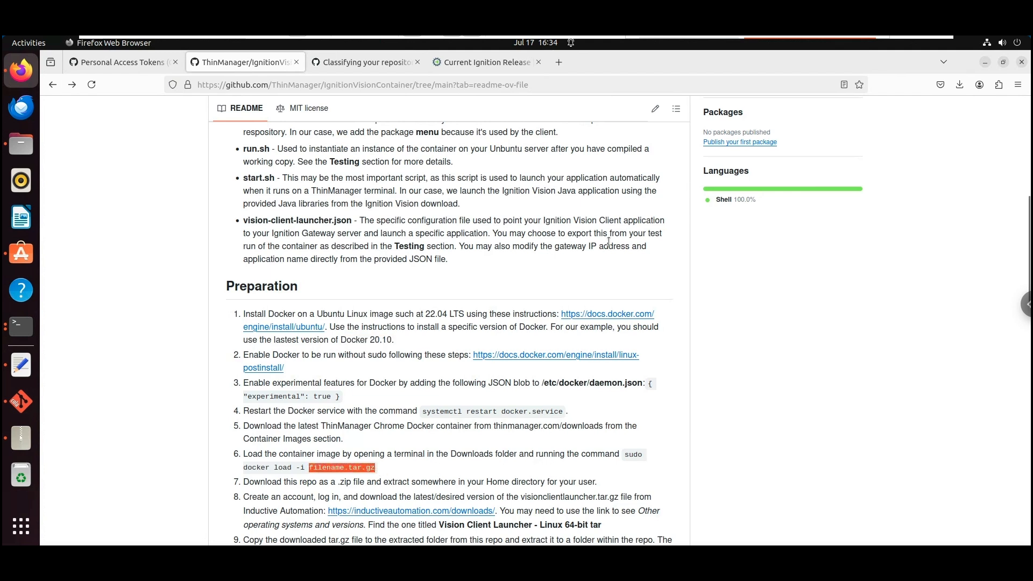
left_click(559, 63)
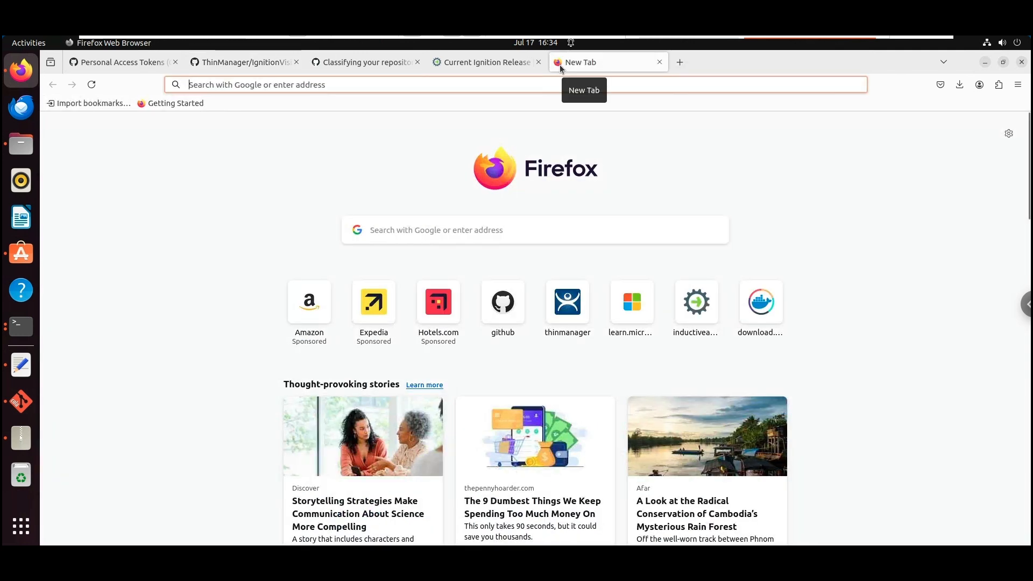
type("downloads.thinmanager.com/")
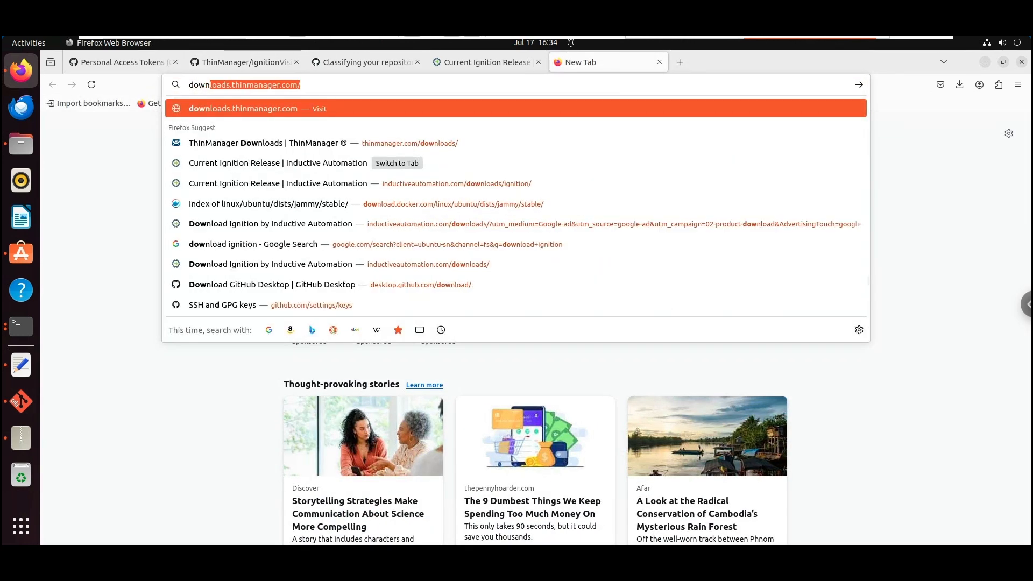
key("Right")
key("Return")
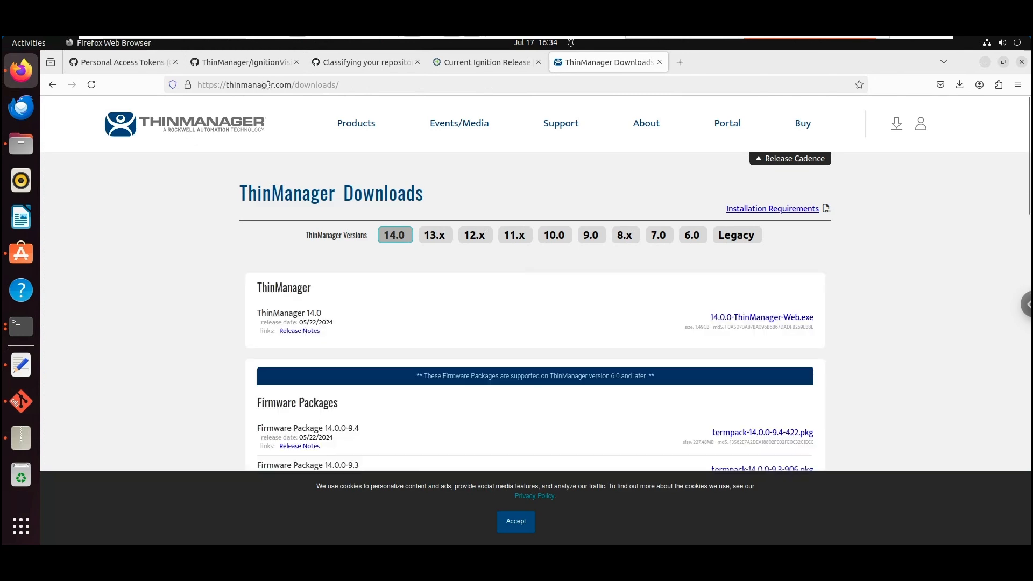
scroll(530, 397, "down", 5)
scroll(540, 396, "down", 10)
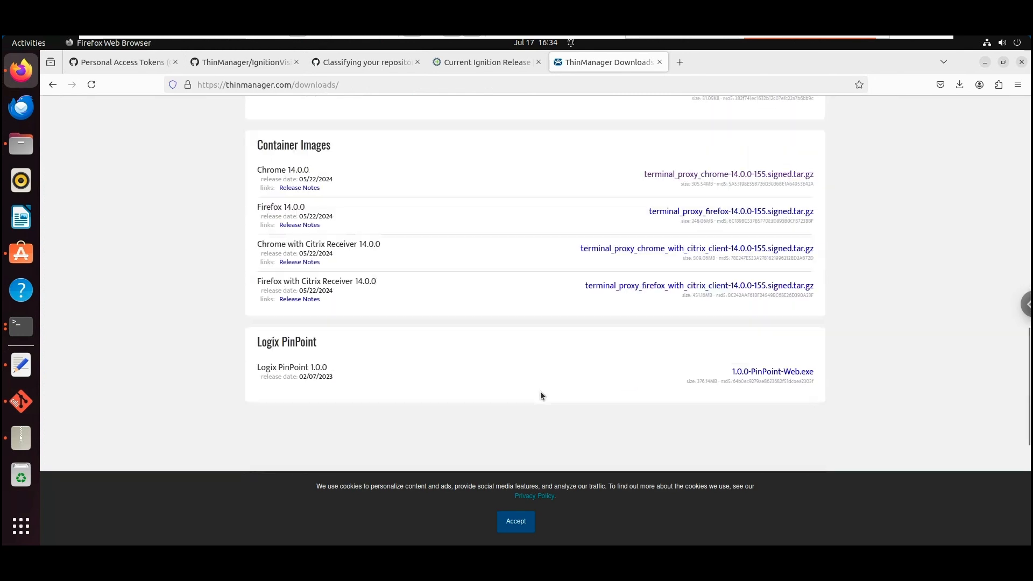
scroll(540, 396, "up", 5)
scroll(541, 396, "up", 4)
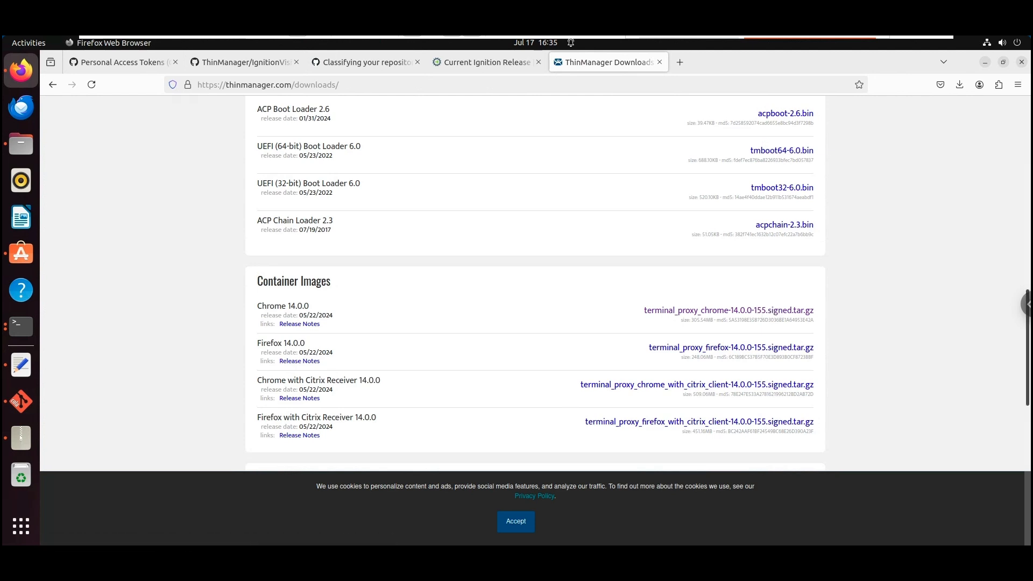
Open build.sh from the ignition_container folder and highlight the 14.0.0 tag on line 26
left_click(20, 151)
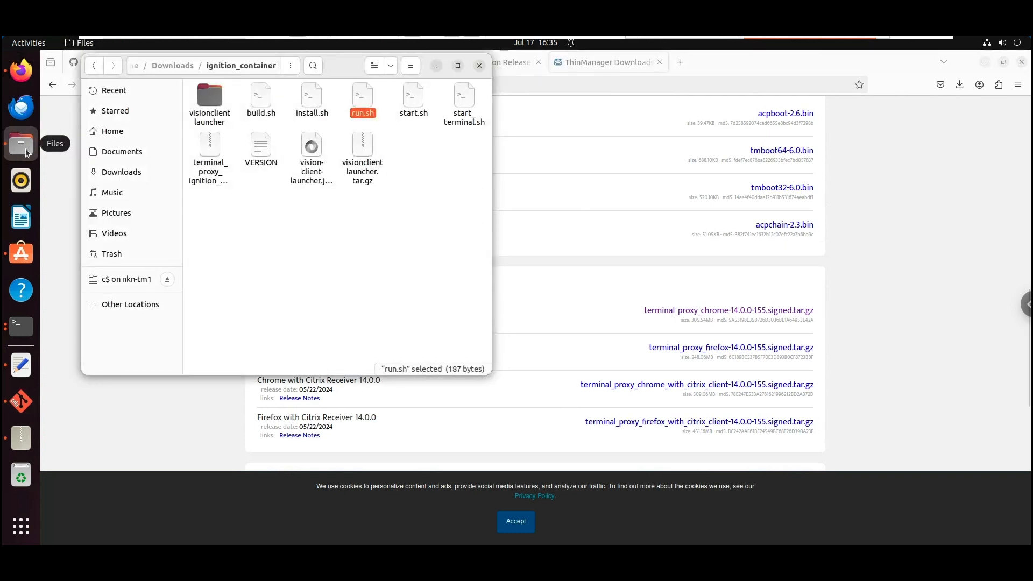
double_click(261, 100)
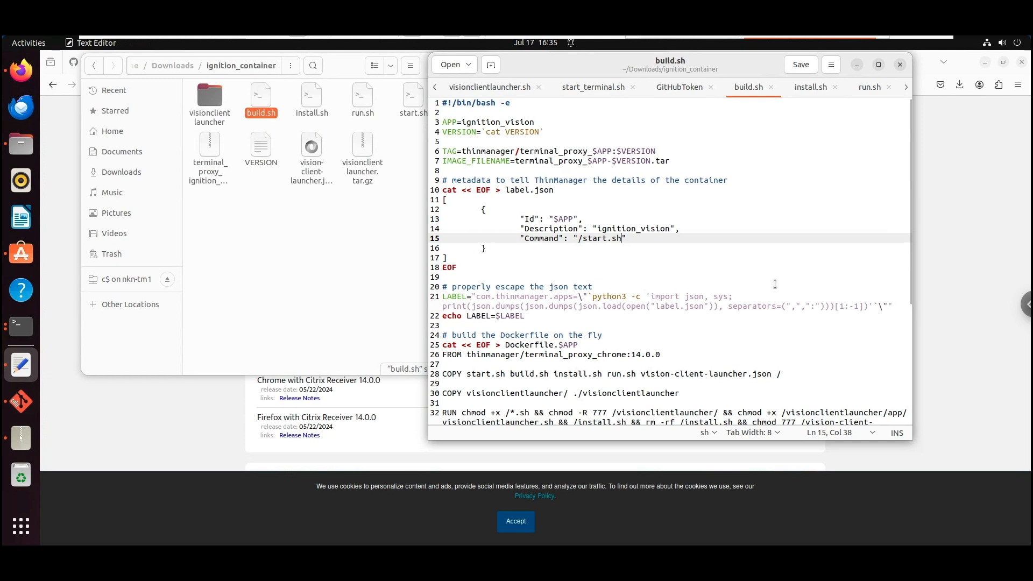
left_click_drag(471, 355, 631, 355)
left_click(661, 355)
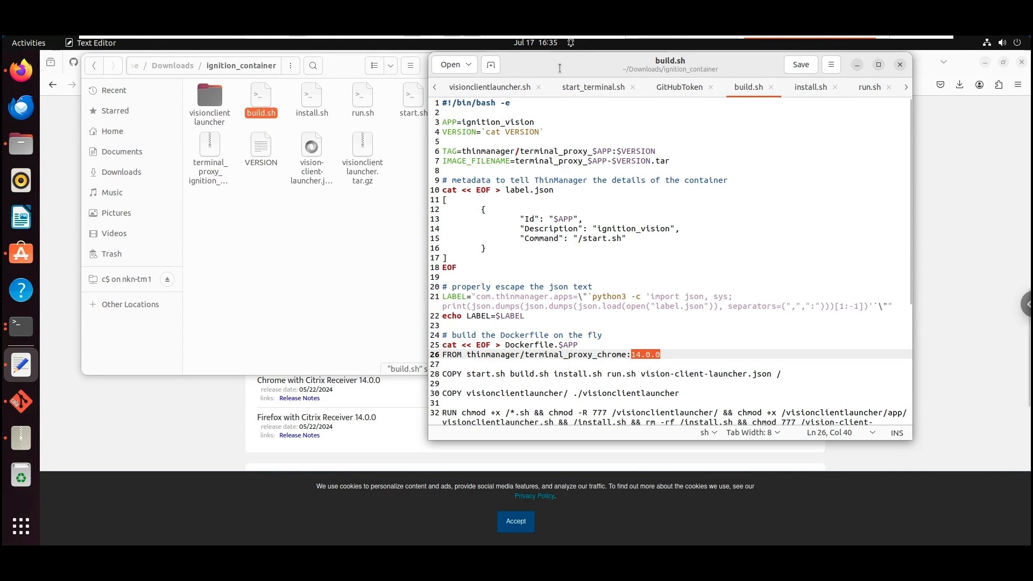
On the NKN-TM1 ThinManager server, shadow the terminal and enlarge the Ignition client session
mouse_move(544, 38)
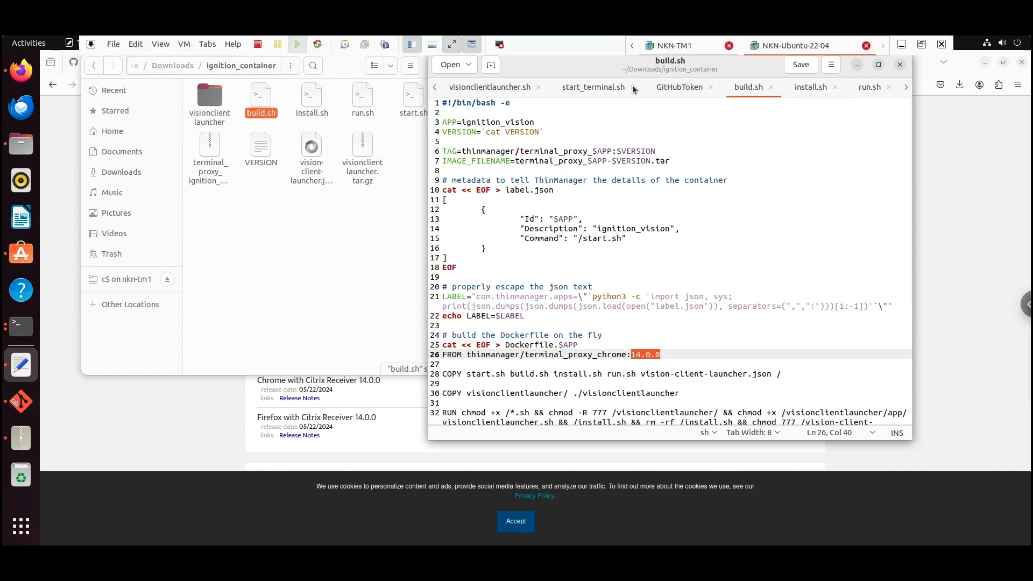
left_click(662, 52)
left_click(355, 68)
left_click(387, 69)
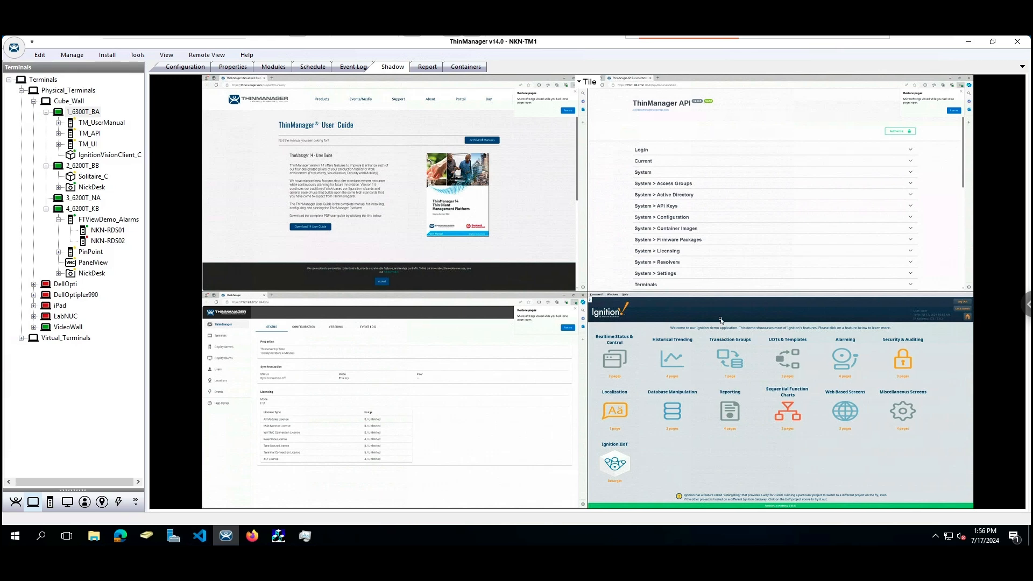
left_click(721, 322)
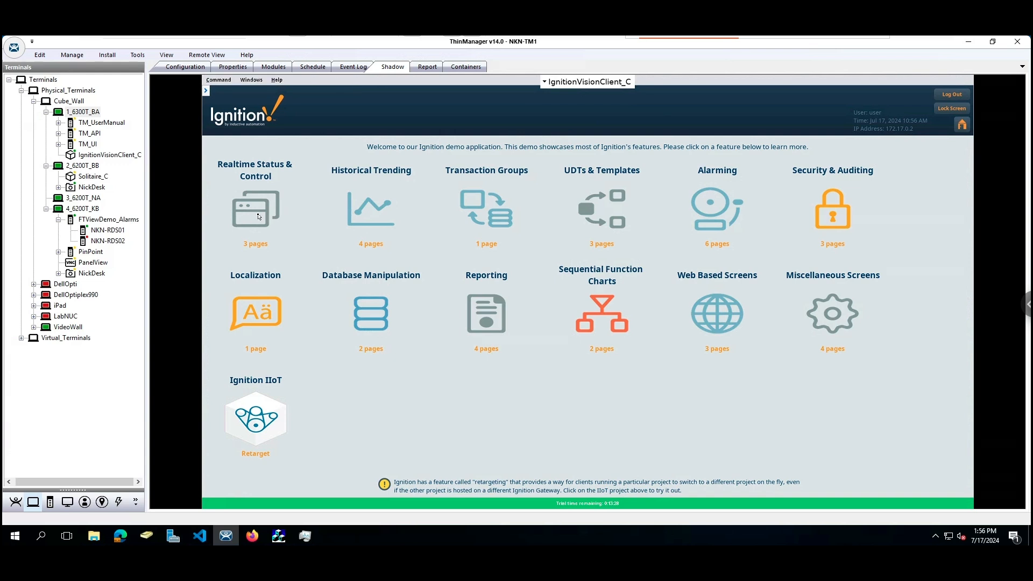
Open the Realtime Status & Control demo screens, then return to the NKN-Ubuntu-22-04 machine
left_click(258, 215)
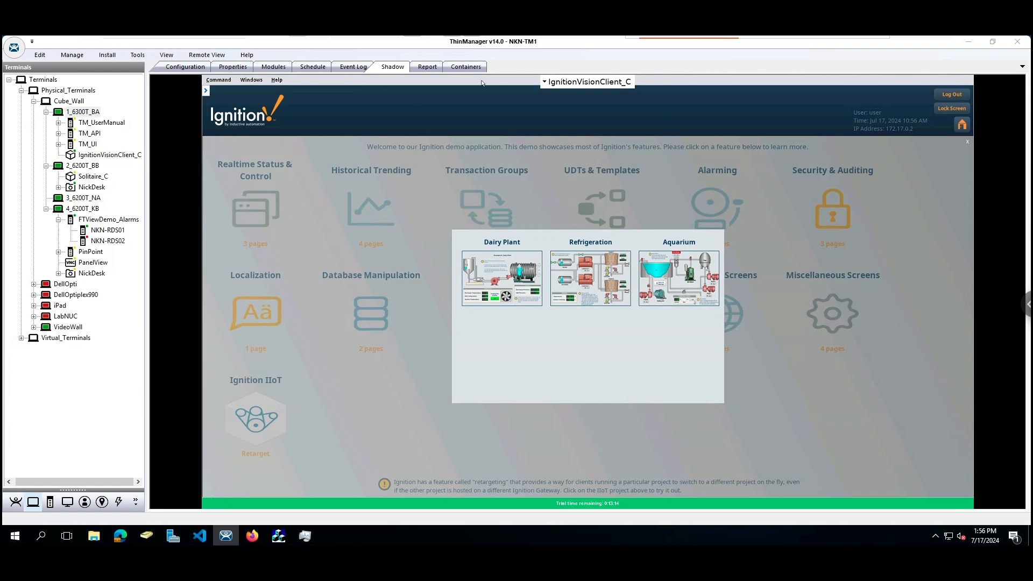
mouse_move(712, 37)
left_click(763, 47)
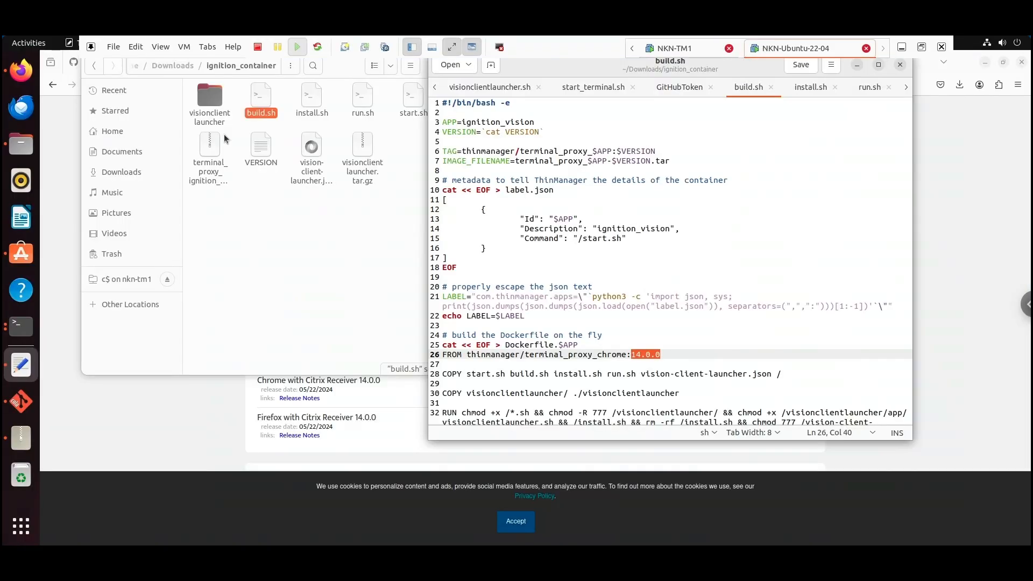
Bring up the IgnitionVisionContainer README in Firefox and scroll through its Build, Testing and Troubleshooting sections
left_click(21, 71)
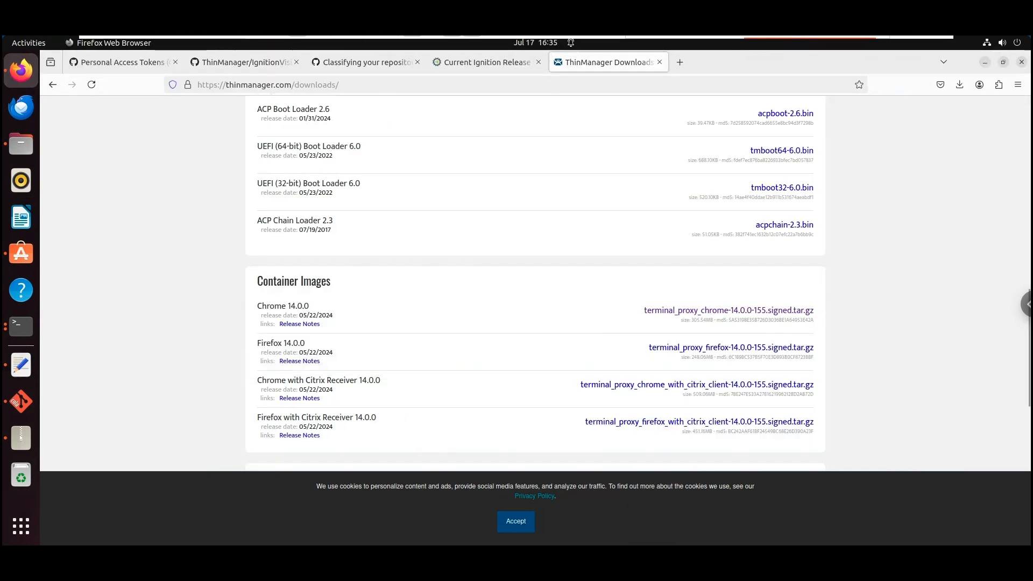
left_click(261, 64)
scroll(400, 327, "down", 10)
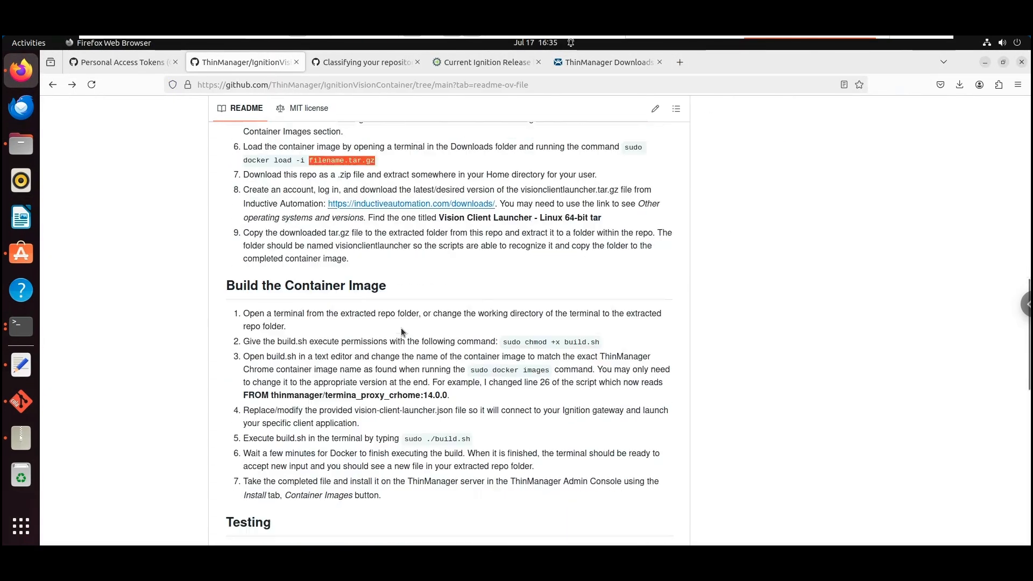
scroll(401, 326, "down", 5)
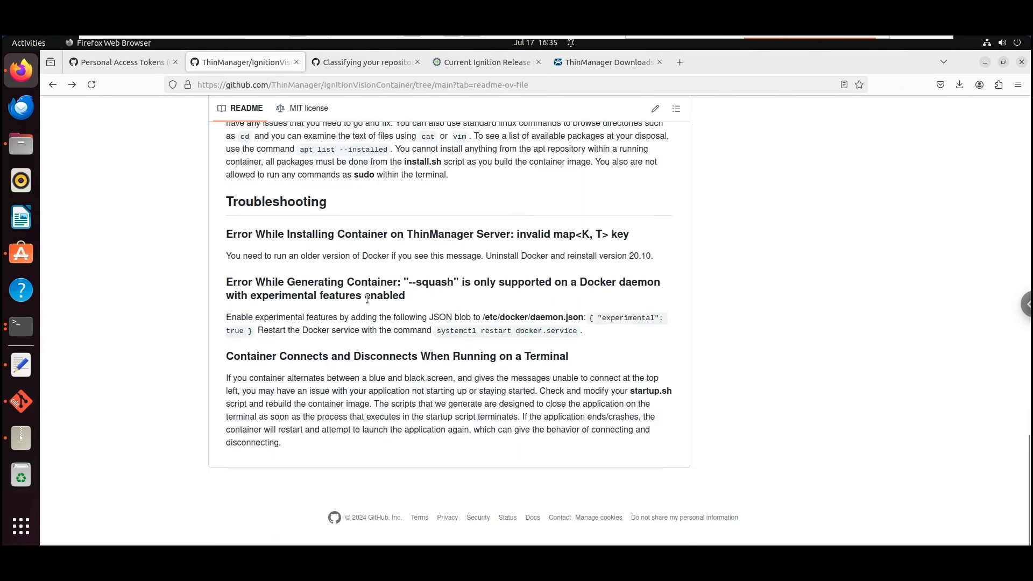
scroll(336, 429, "up", 5)
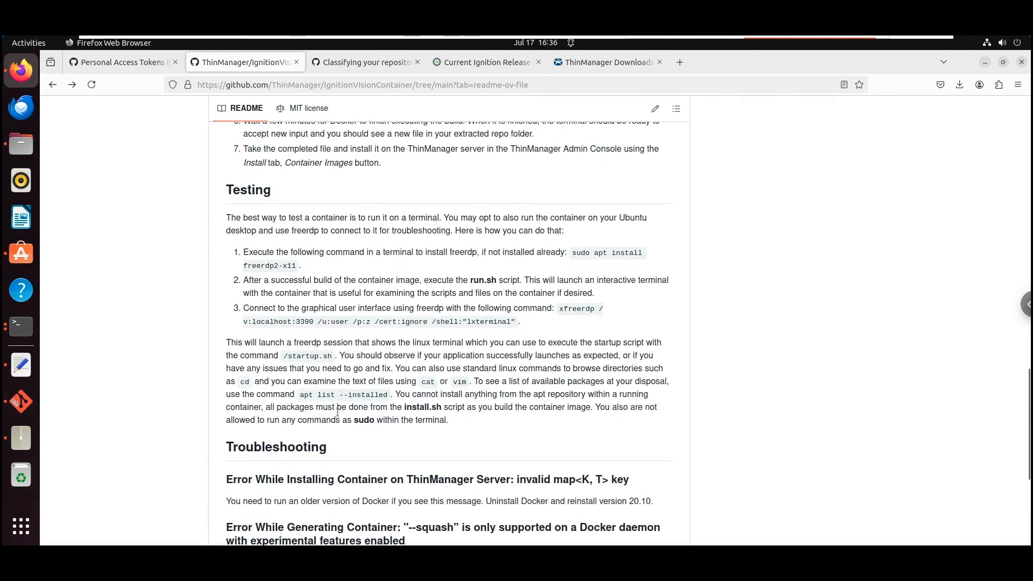
scroll(337, 412, "up", 5)
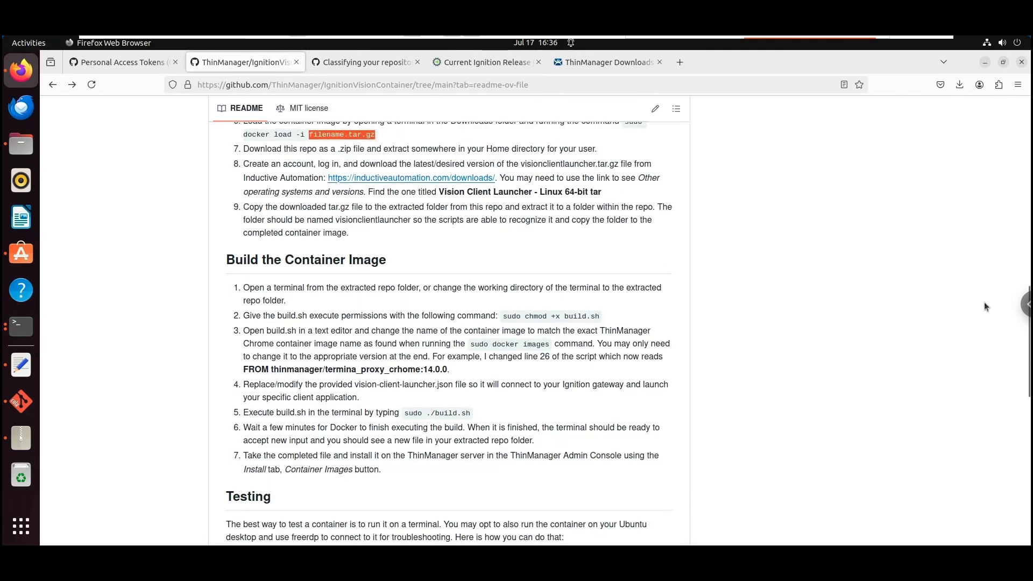